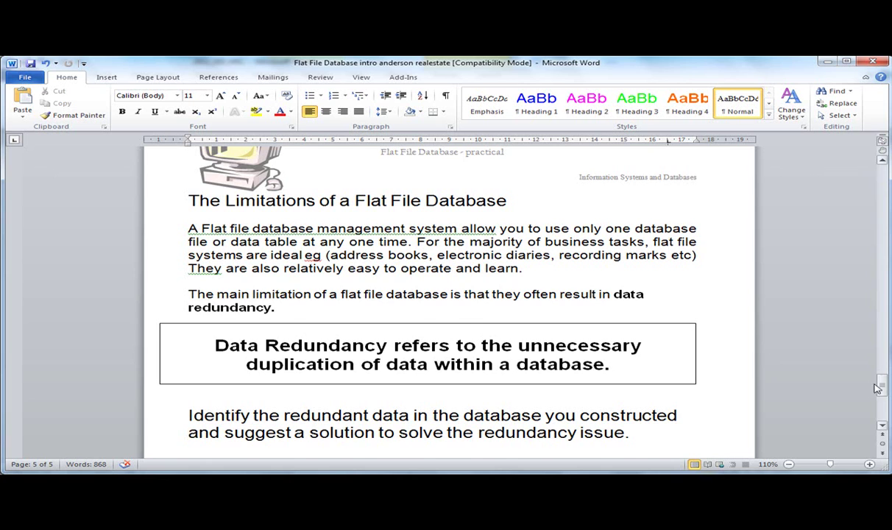
Scroll through the Word worksheet and highlight the examples of flat file uses.
left_click_drag(883, 391, 889, 234)
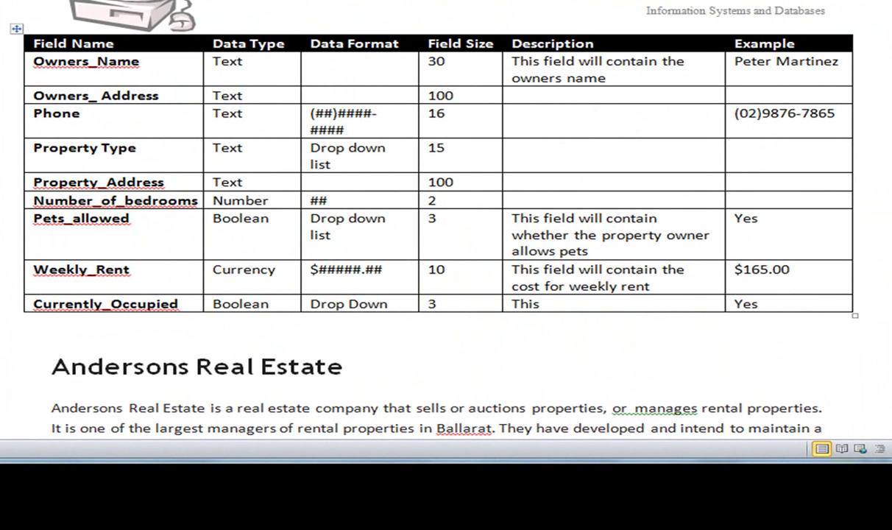
scroll(446, 235, "down", 20)
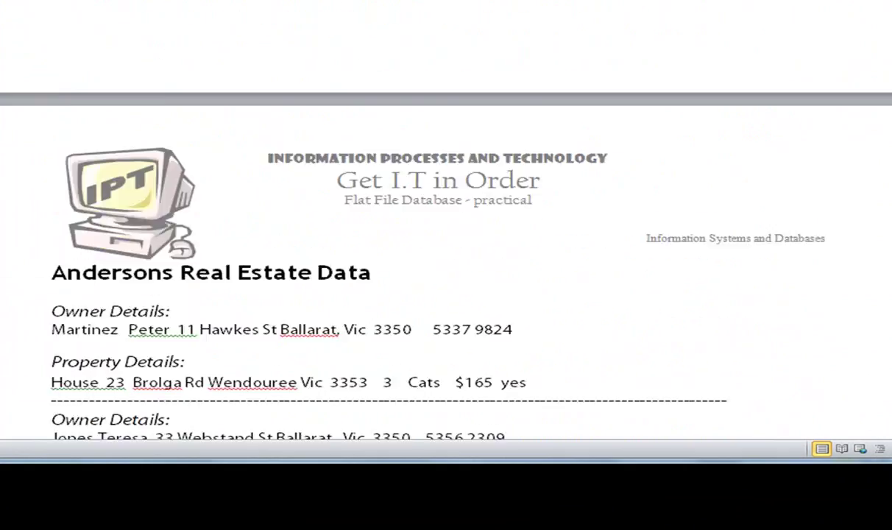
scroll(446, 272, "down", 20)
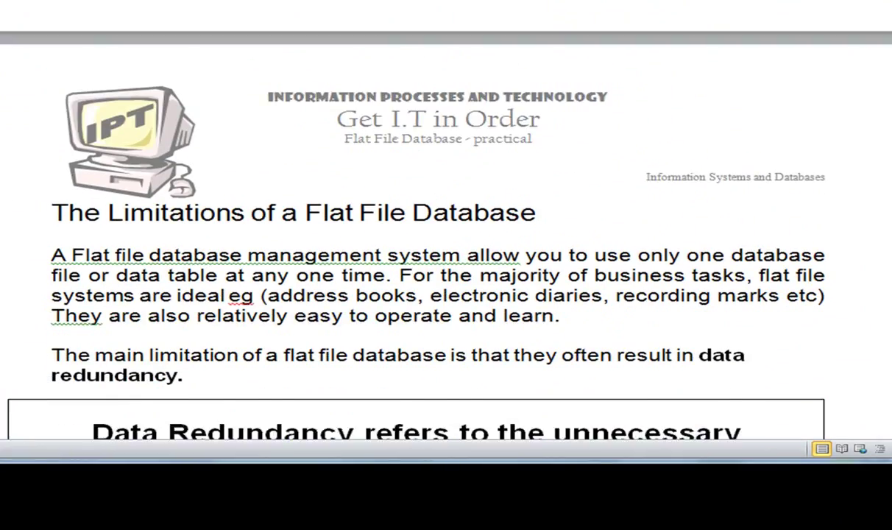
scroll(446, 235, "down", 5)
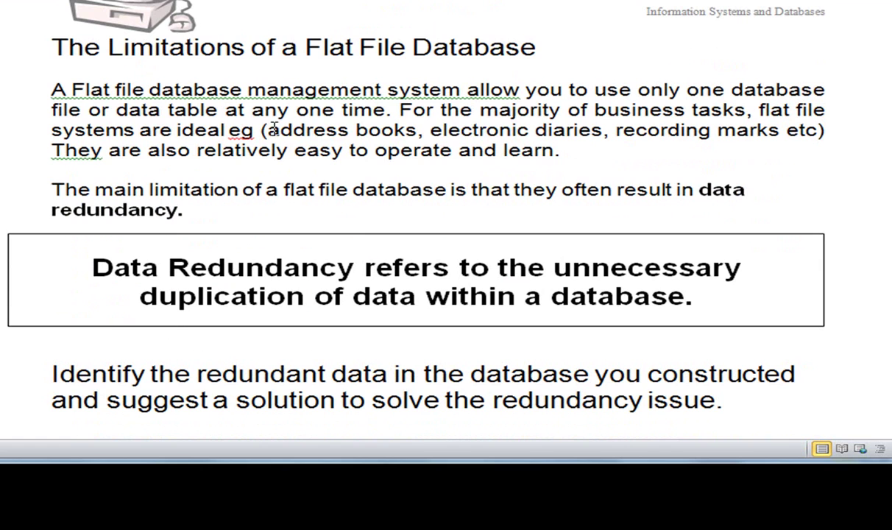
left_click_drag(265, 129, 713, 140)
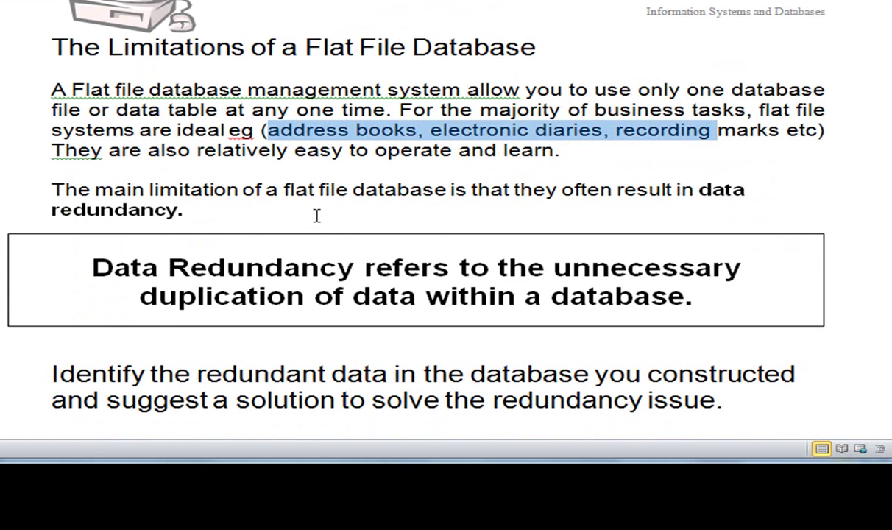
scroll(317, 215, "down", 1)
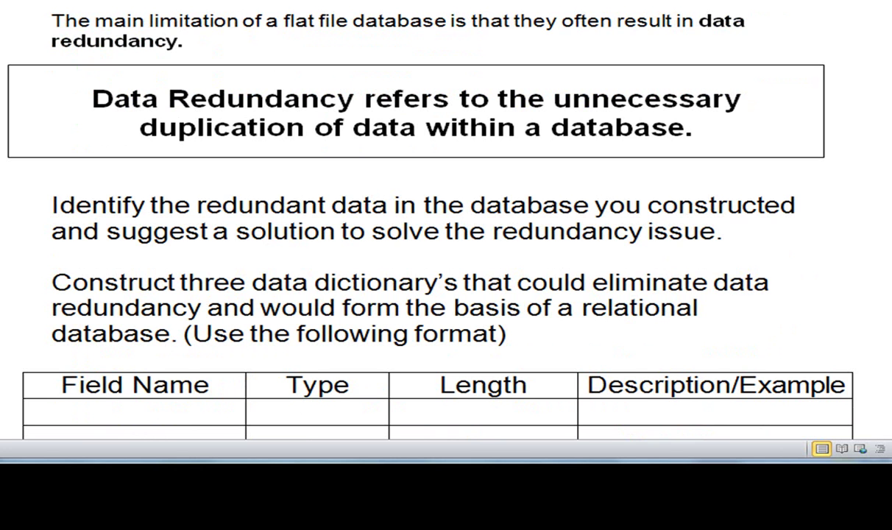
In the field table, point out the Number_of_bedrooms Number type, Pets_allowed drop-down and Weekly_Rent currency format.
scroll(442, 221, "up", 15)
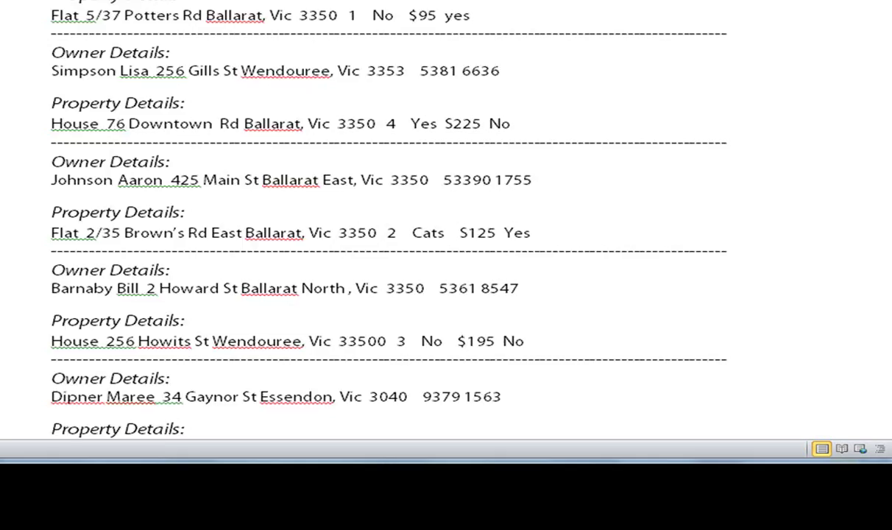
scroll(442, 221, "up", 20)
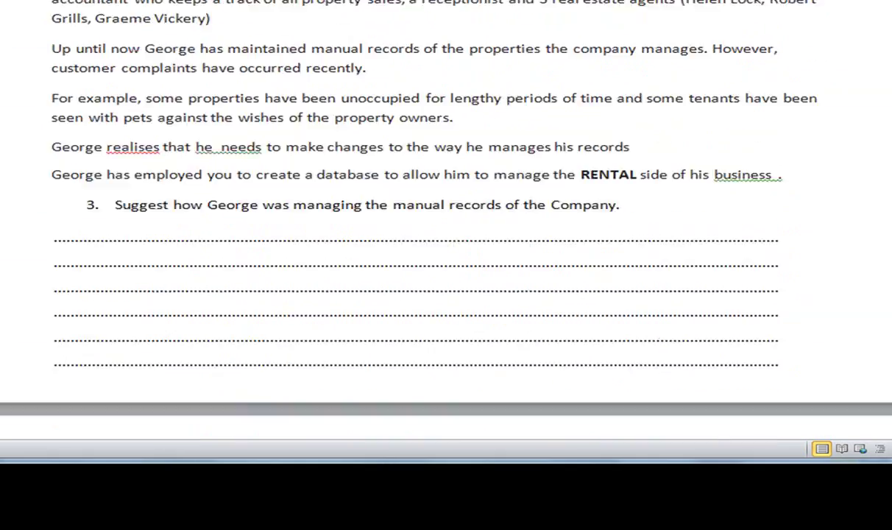
scroll(753, 166, "up", 3)
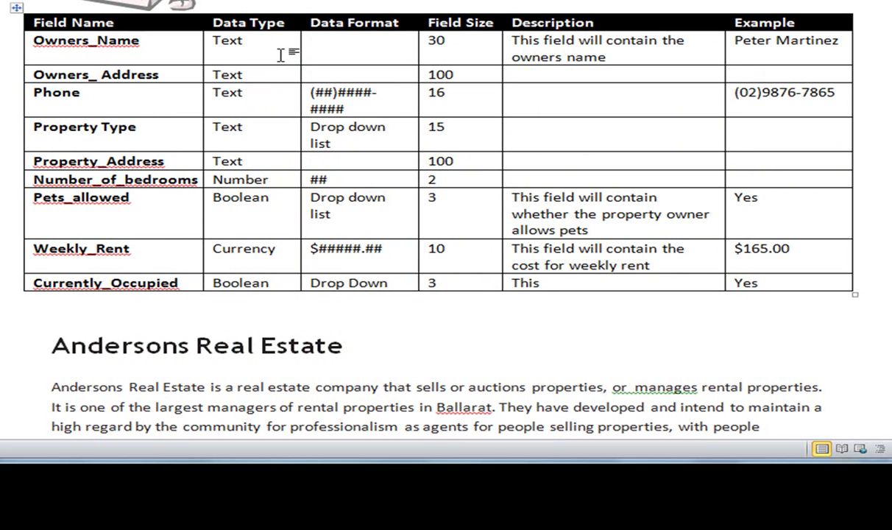
scroll(265, 151, "down", 1)
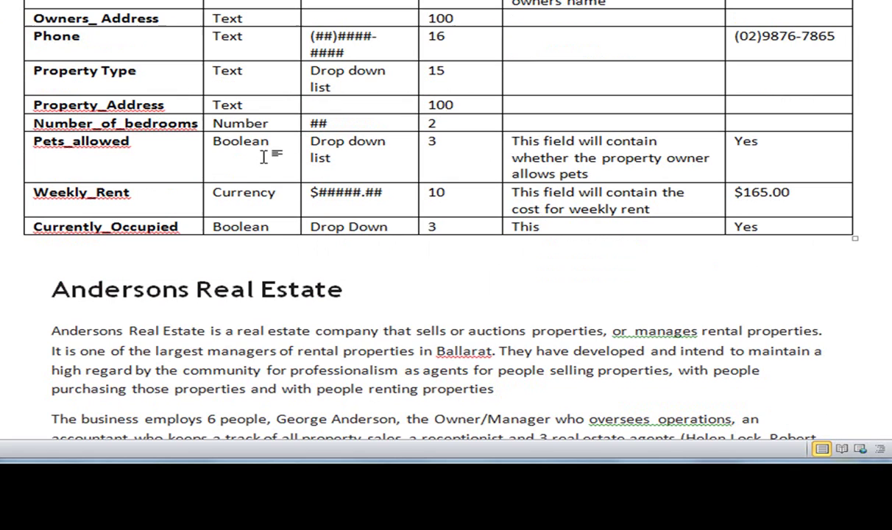
left_click(273, 125)
left_click(333, 162)
scroll(375, 146, "up", 1)
scroll(371, 147, "down", 2)
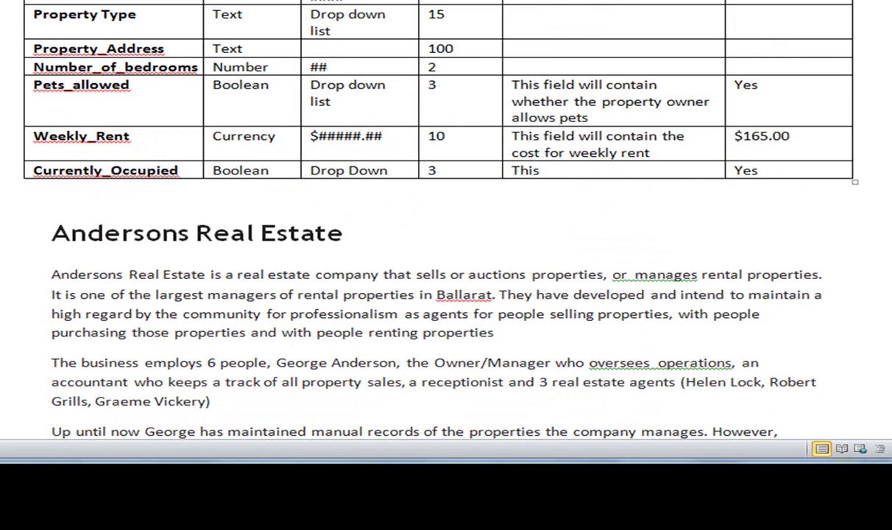
left_click(386, 137)
Scroll down to worksheet tasks 5–7 listing the required fields and property reports.
scroll(293, 140, "down", 1)
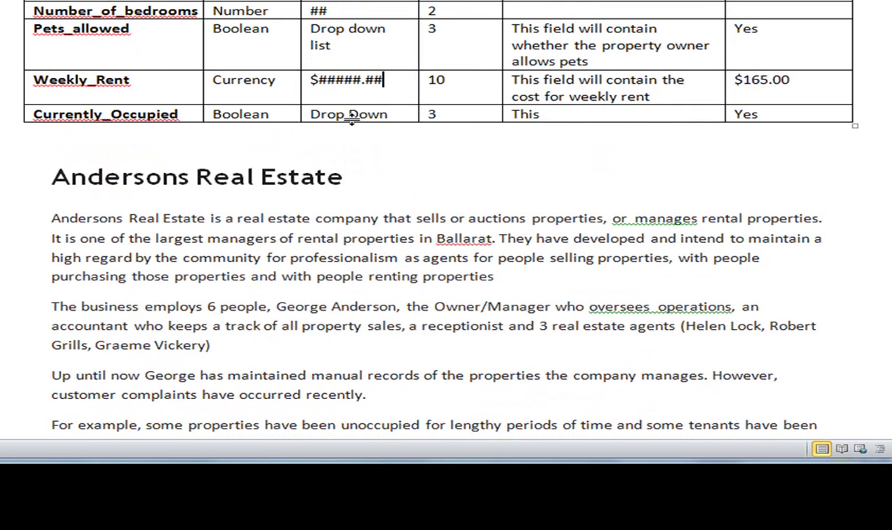
scroll(419, 129, "up", 3)
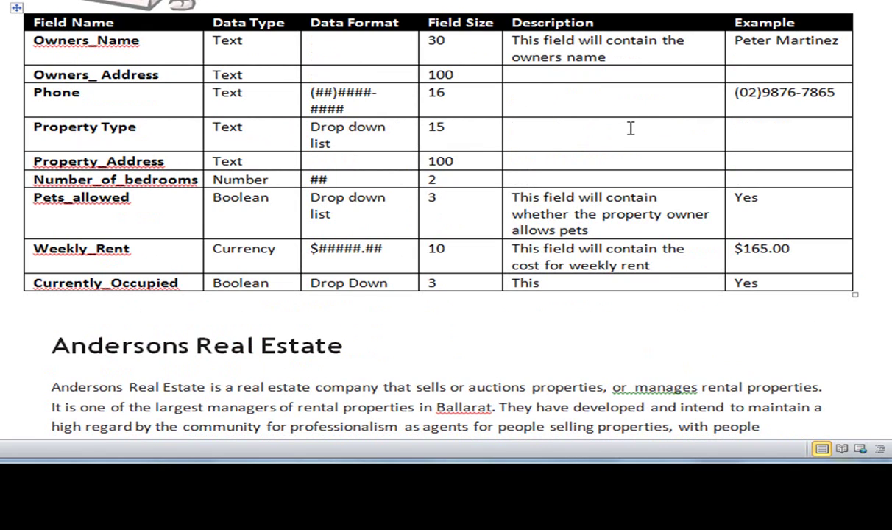
scroll(626, 124, "down", 10)
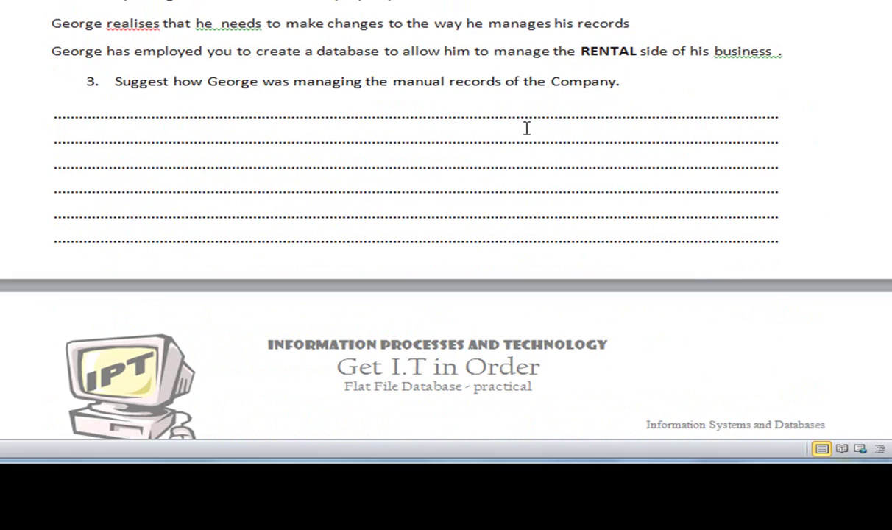
scroll(565, 112, "down", 10)
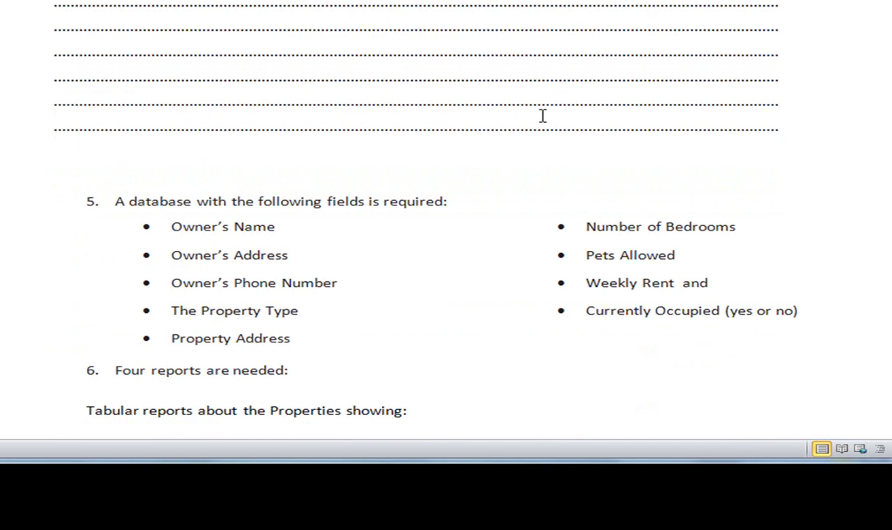
scroll(539, 112, "down", 5)
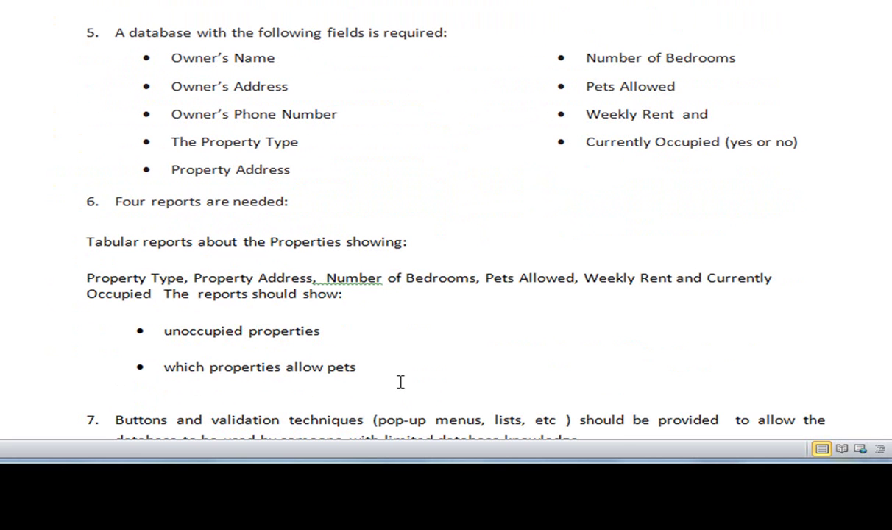
Switch from Word to the Access window showing the andersons properties datasheet.
key("alt+Tab")
key("Tab")
key("Tab")
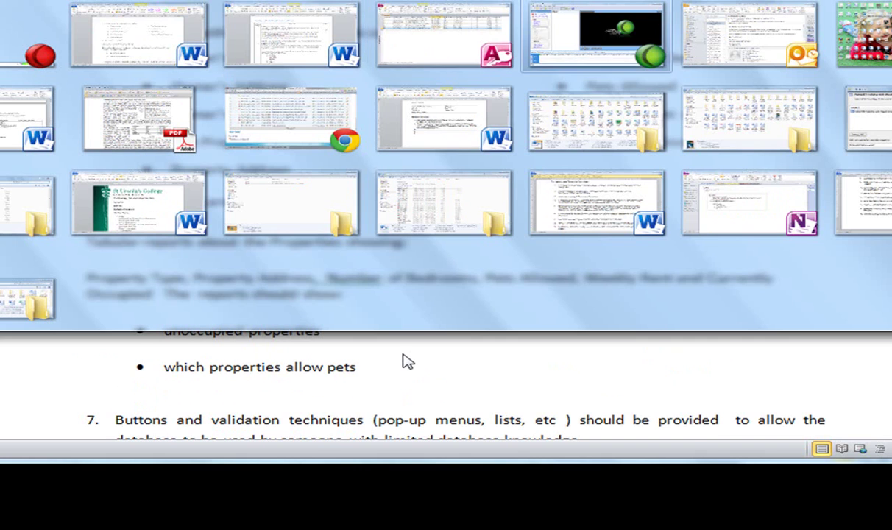
key("alt+Tab")
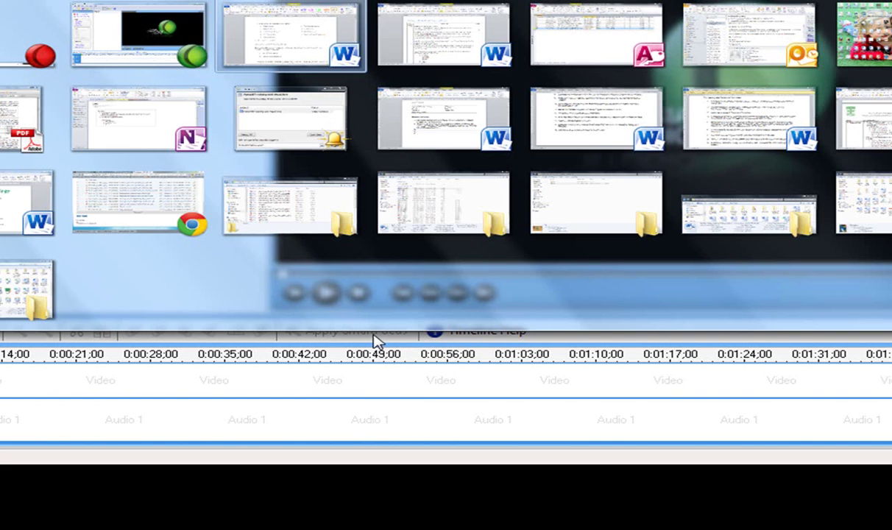
key("Tab")
key("Tab")
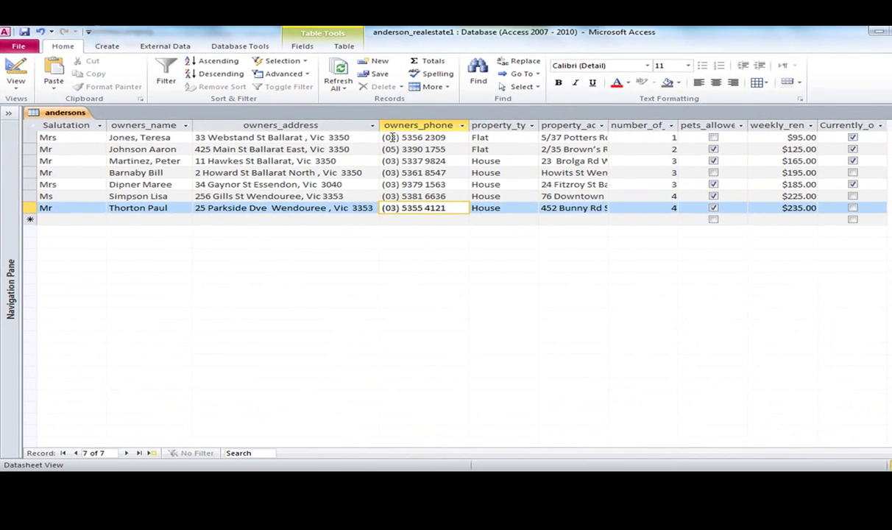
Point out the first records' phone numbers and bedroom counts in the datasheet.
left_click(391, 139)
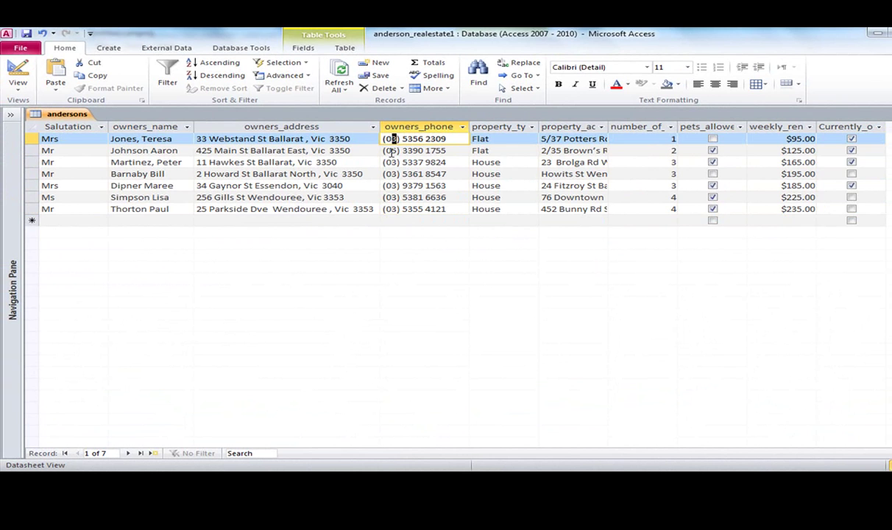
left_click(391, 150)
left_click(384, 162)
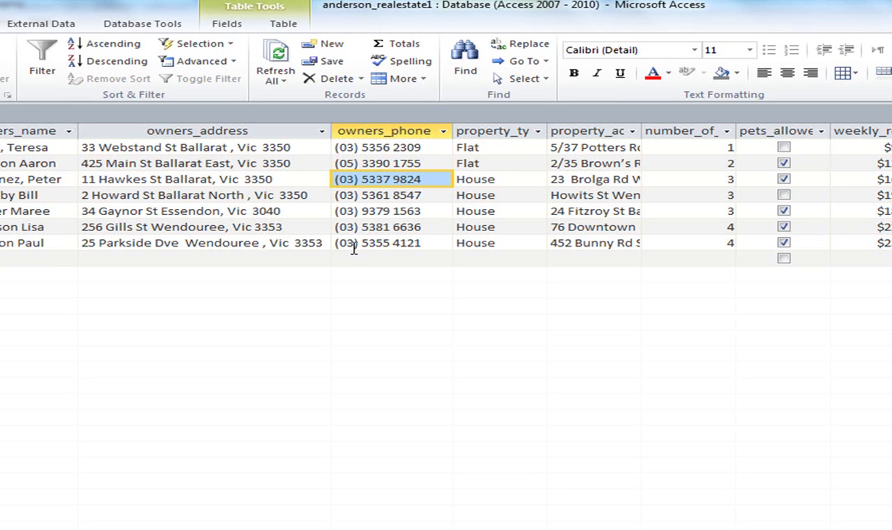
left_click(666, 152)
left_click(729, 164)
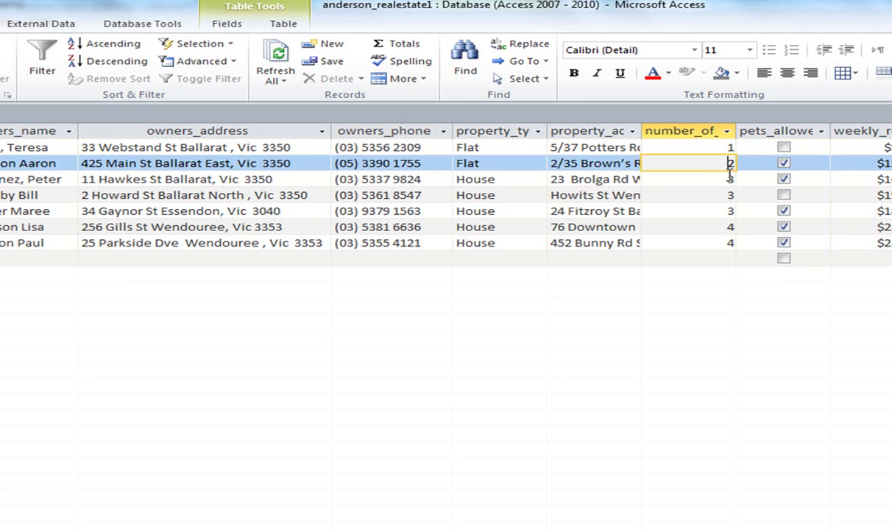
left_click(725, 179)
key("Down")
key("Down")
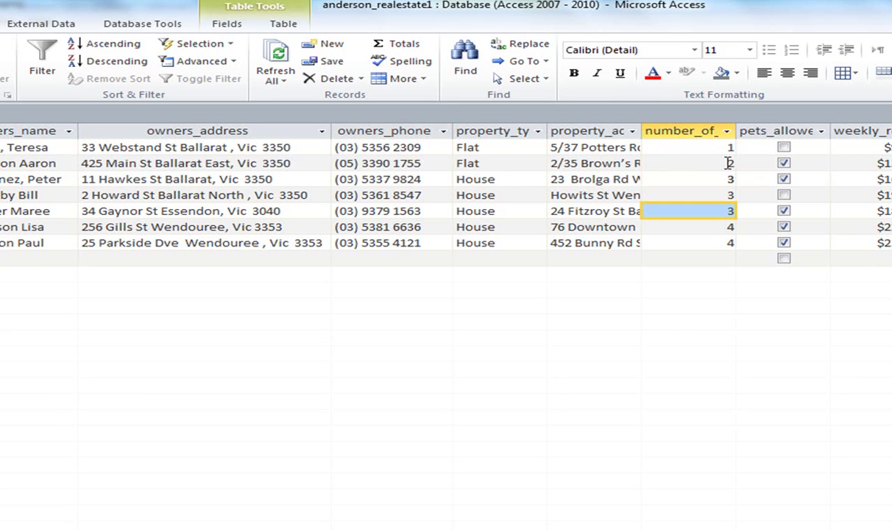
Widen number_of_bedrooms and autofit the pets_allowed and weekly_rent columns to their headings.
left_click_drag(734, 129, 813, 130)
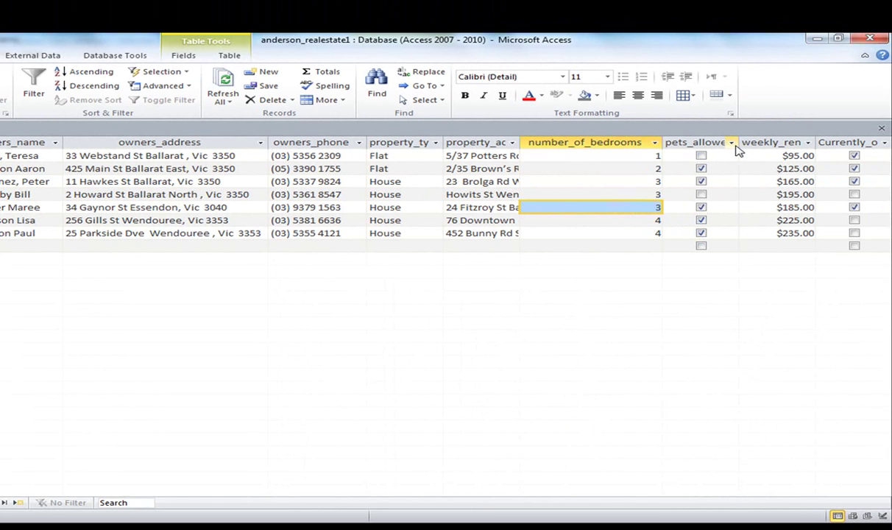
double_click(737, 142)
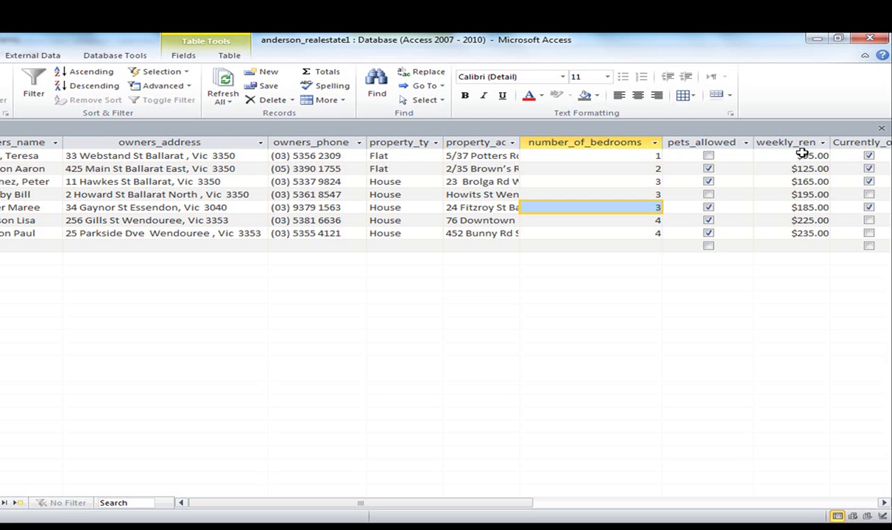
double_click(830, 143)
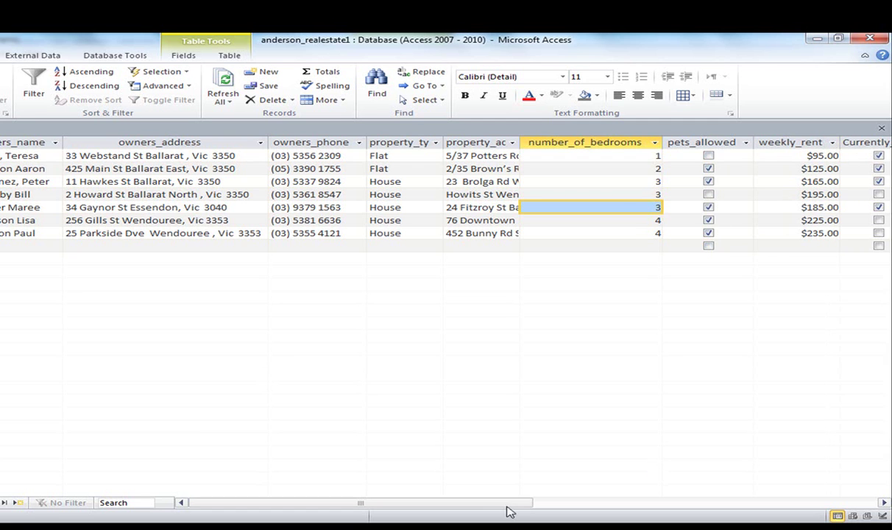
left_click_drag(506, 506, 567, 510)
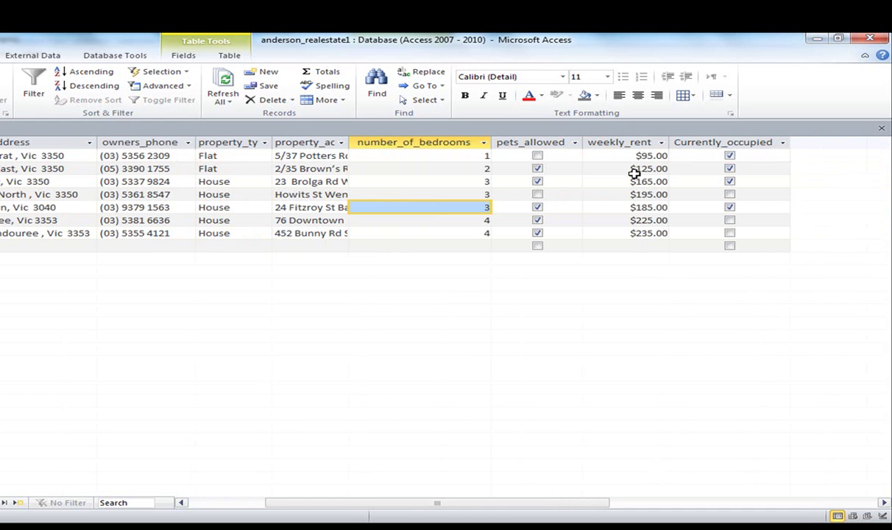
left_click_drag(497, 508, 334, 518)
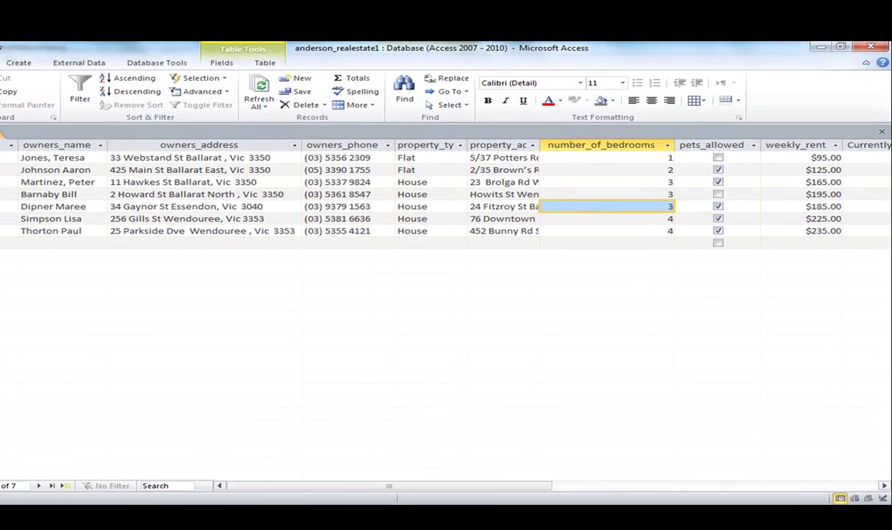
Select all seven records, keep the andersons table in Datasheet View, and show the Create commands.
left_click(31, 151)
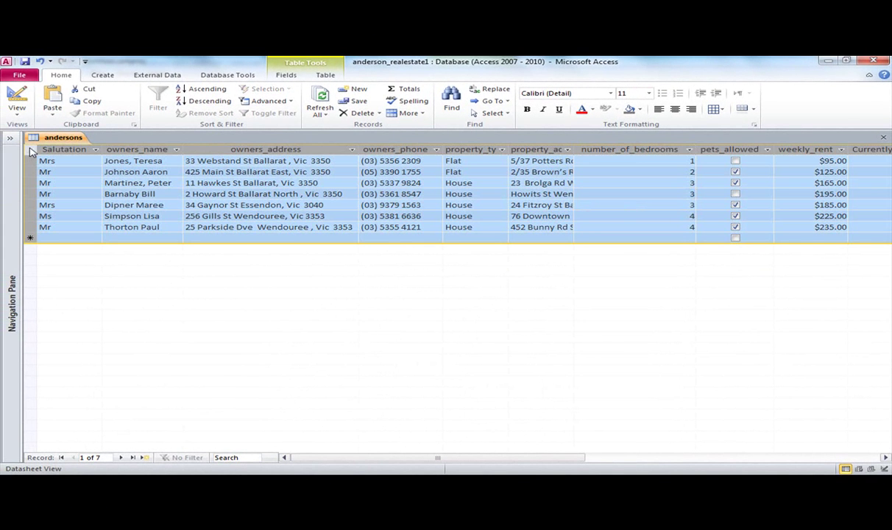
left_click(165, 205)
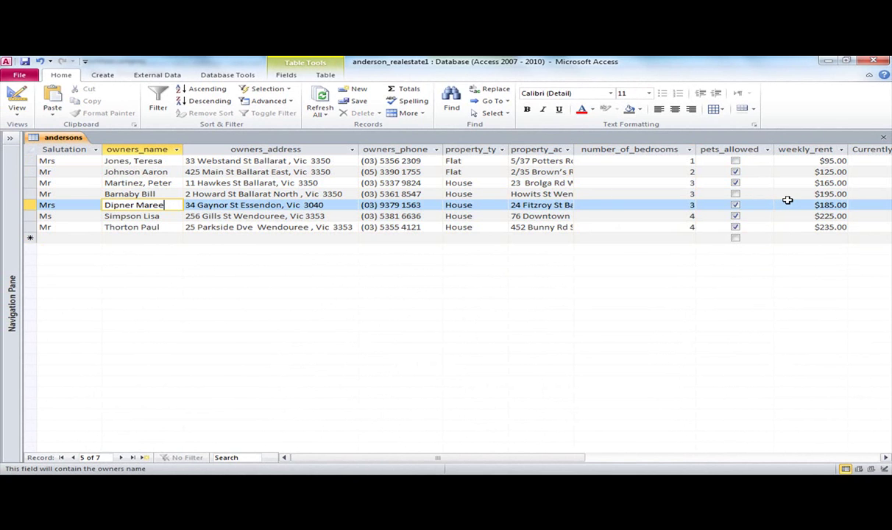
left_click(22, 121)
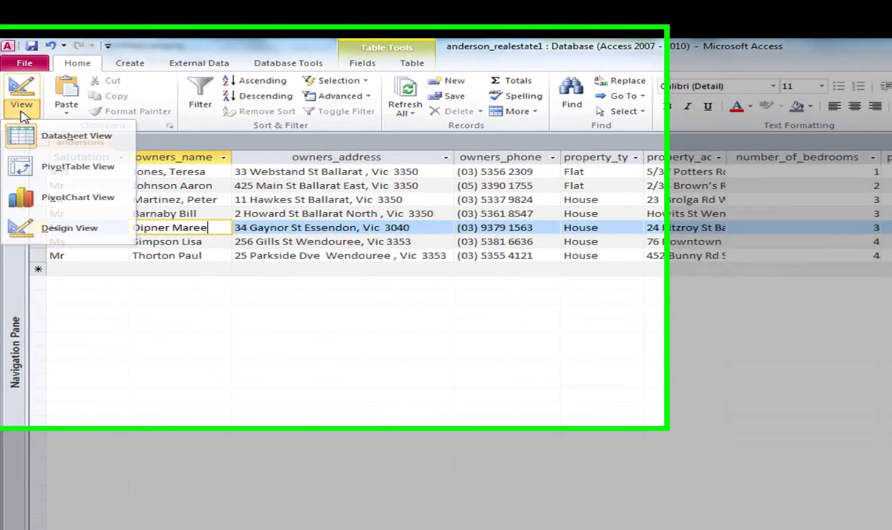
left_click(36, 134)
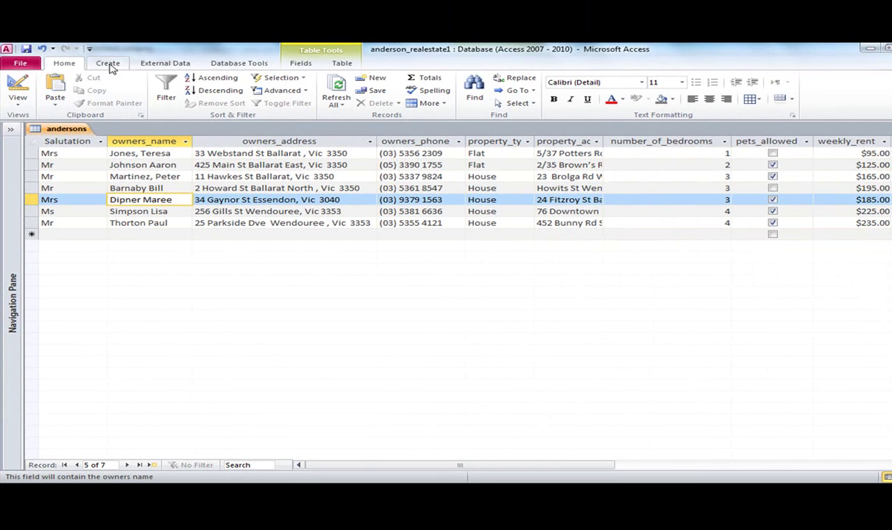
left_click(108, 63)
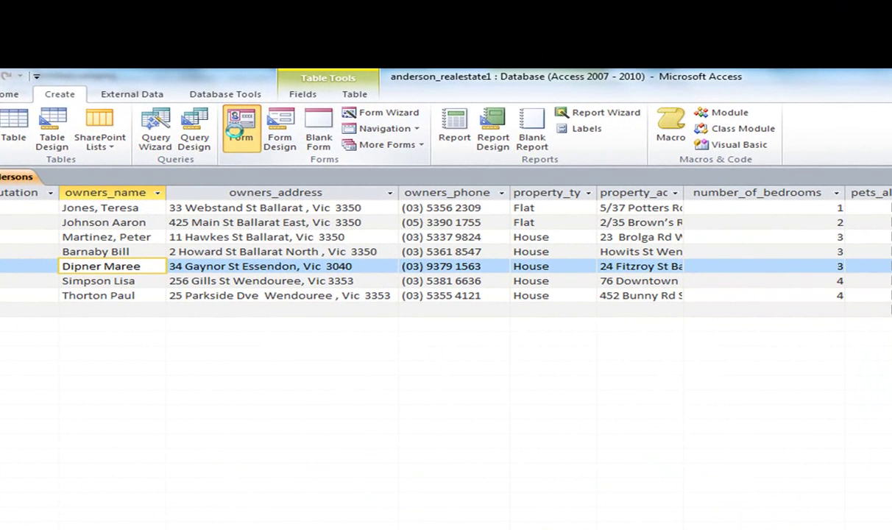
Generate an andersons form from the table and drop down its list of views.
left_click(246, 111)
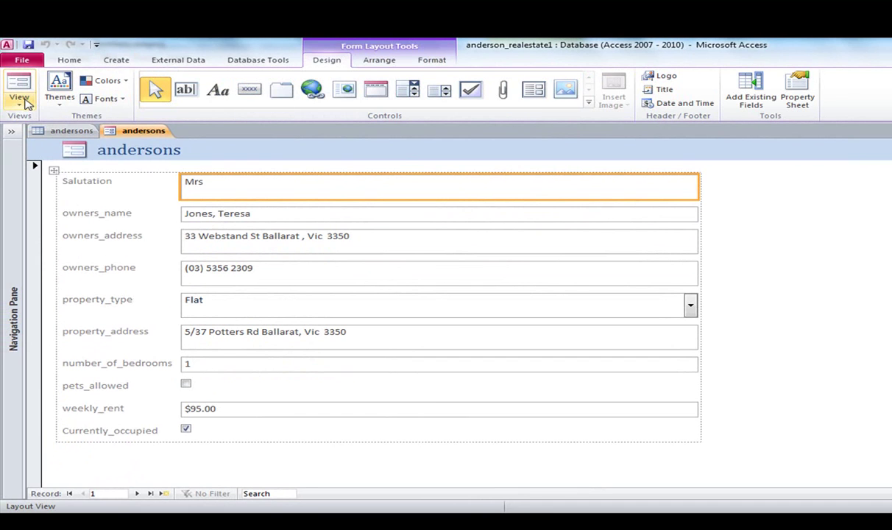
left_click(22, 104)
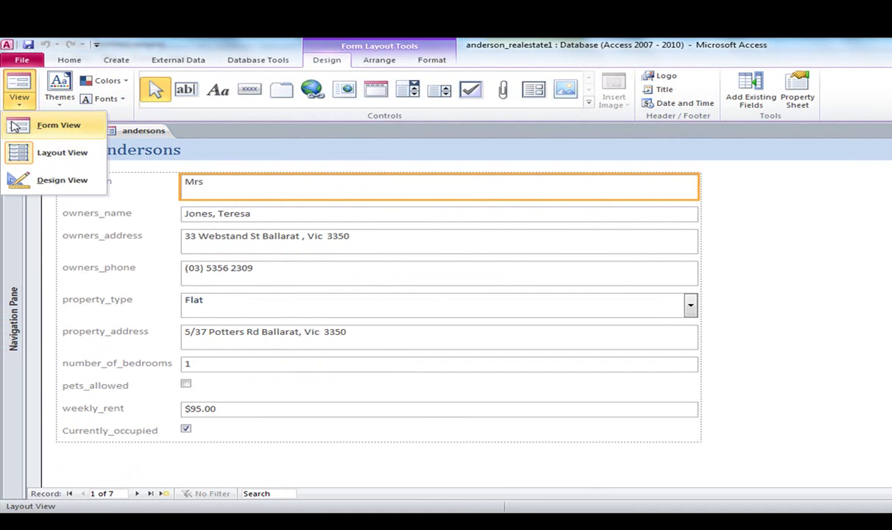
Switch the form to Form View and tab through its fields to property_address.
left_click(17, 124)
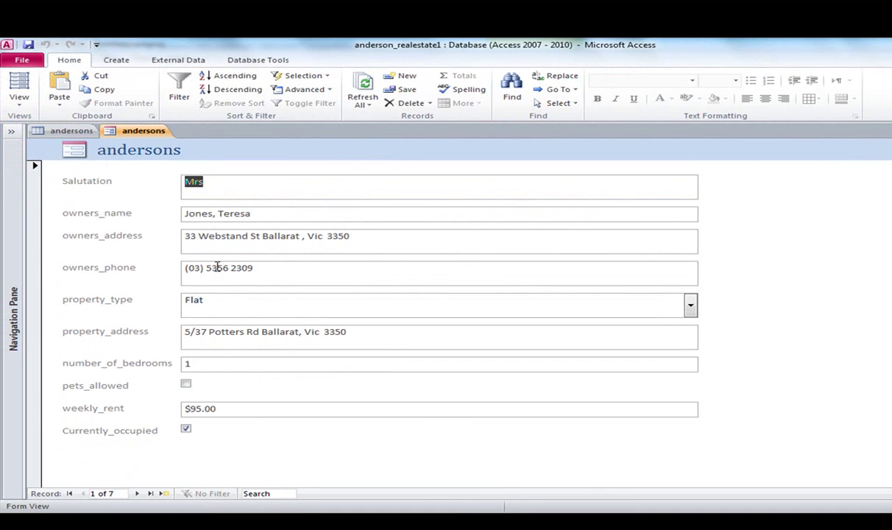
key("Tab")
key("Tab")
key("Tab")
key("Tab")
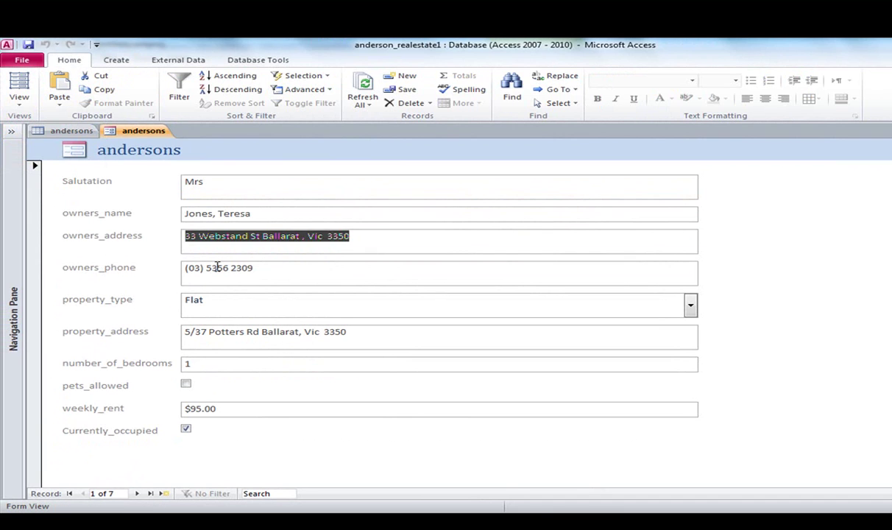
key("Tab")
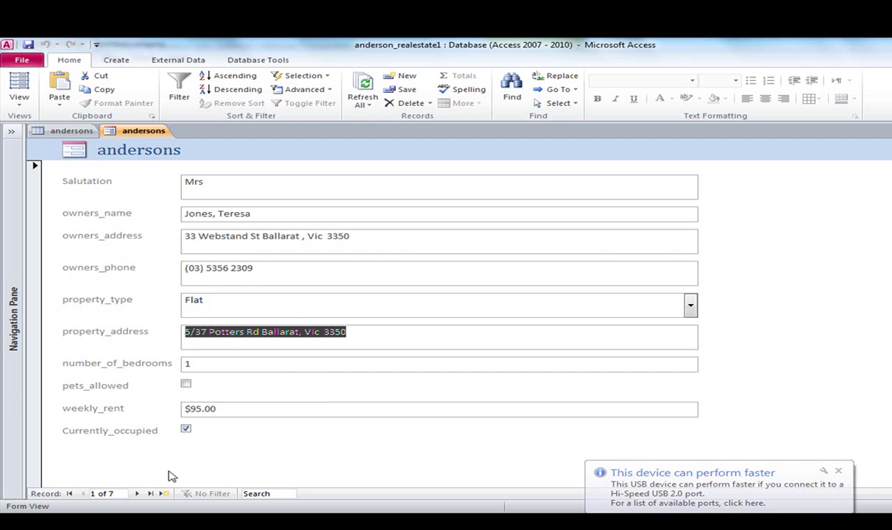
Page through the owner records from 2 of 7 to the last, 7 of 7.
left_click(137, 494)
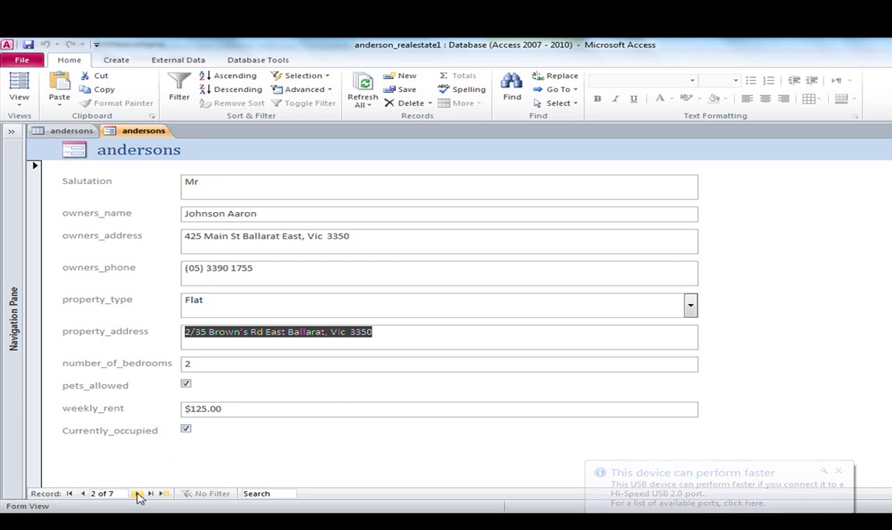
left_click(138, 494)
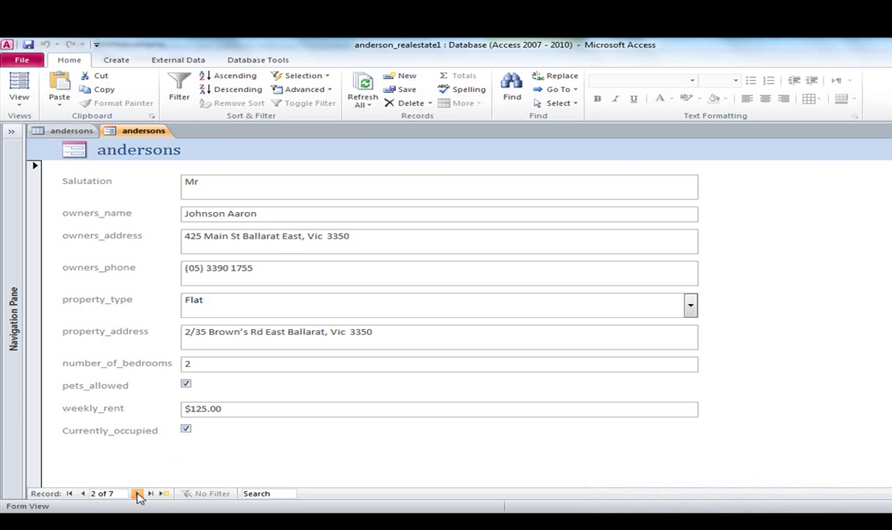
left_click(138, 493)
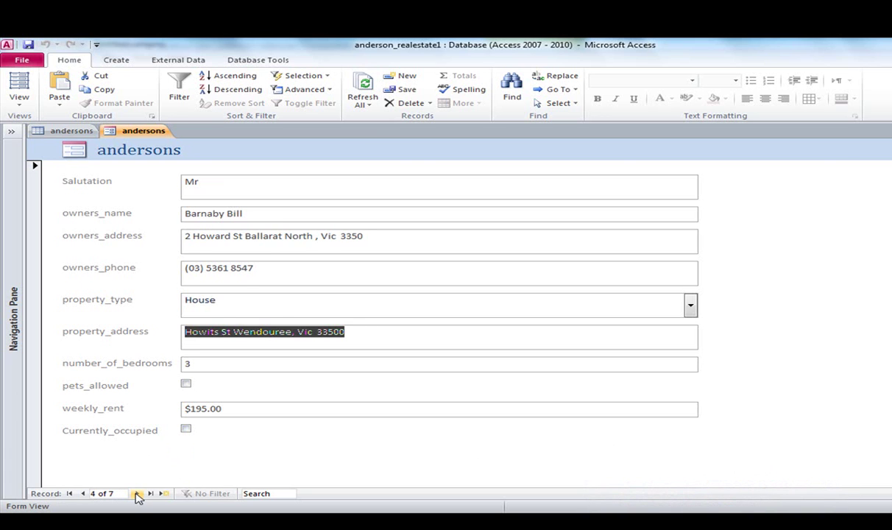
left_click(137, 494)
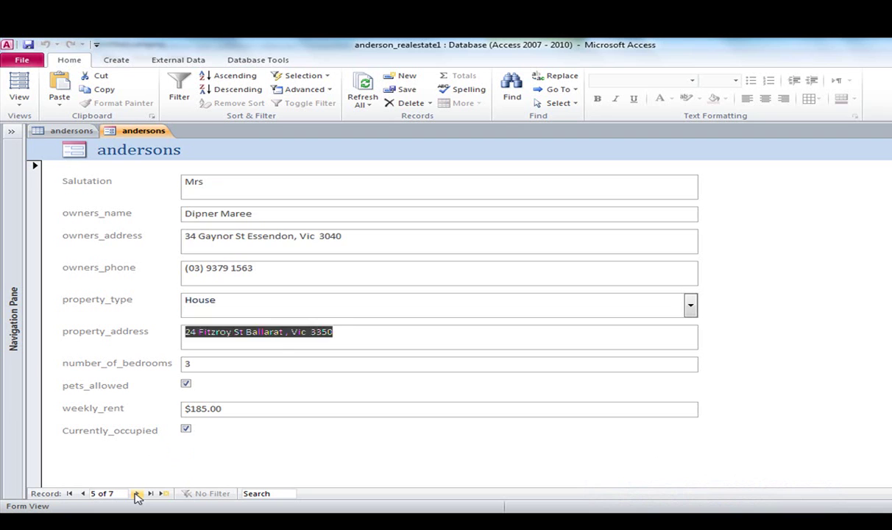
left_click(138, 494)
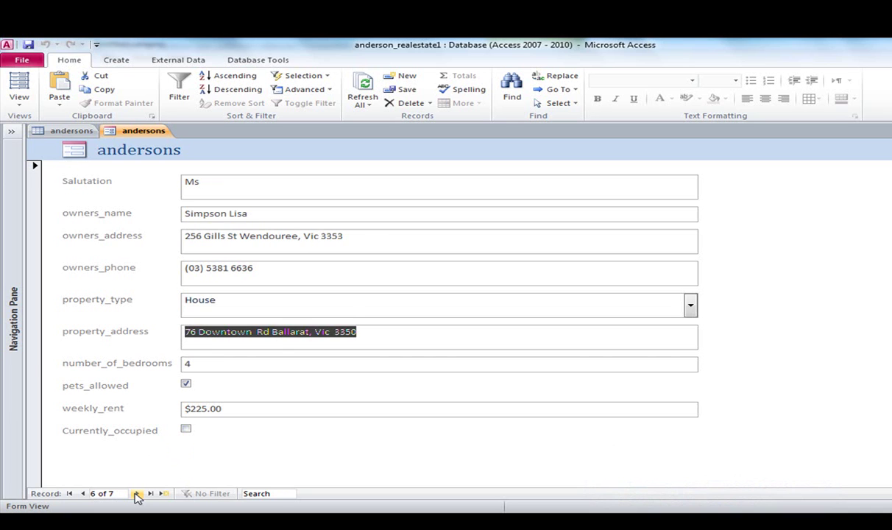
left_click(138, 494)
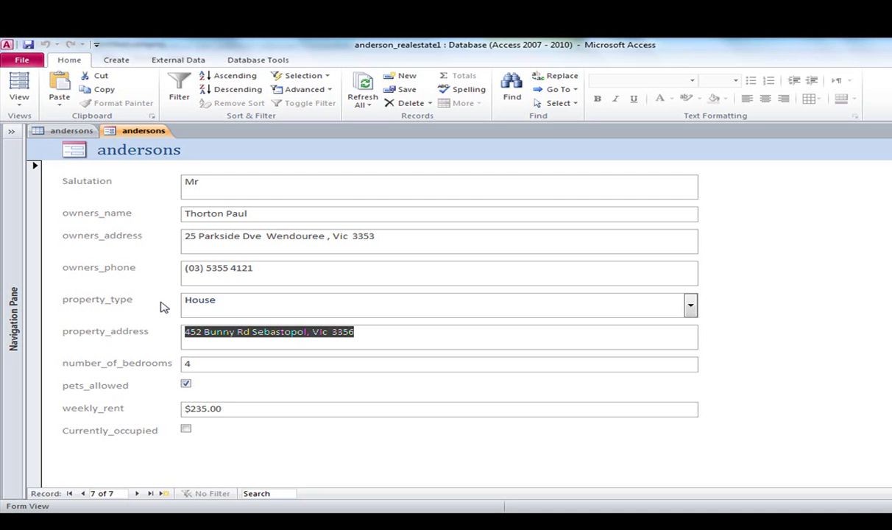
Close the andersons table tab without saving its layout changes.
right_click(72, 133)
left_click(91, 149)
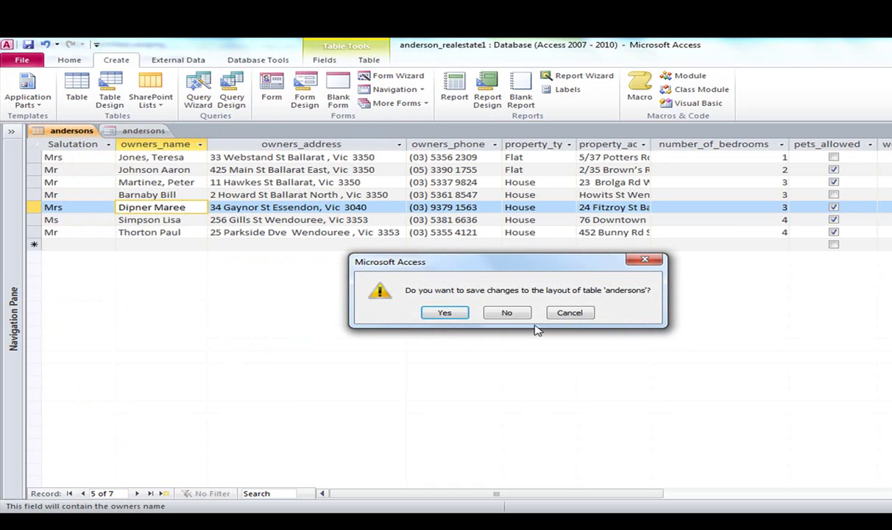
left_click(507, 313)
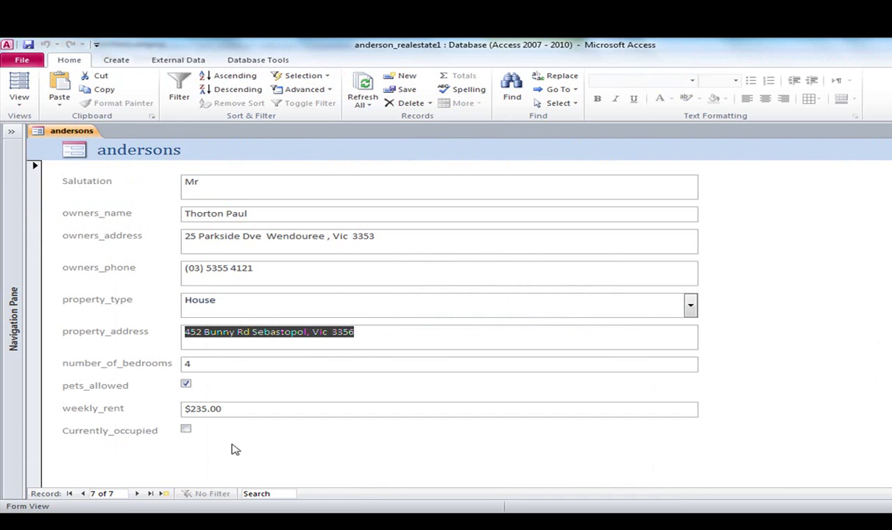
Step the form back to record 3 of 7 and select its owners_address text.
left_click(136, 494)
left_click(84, 495)
left_click(84, 494)
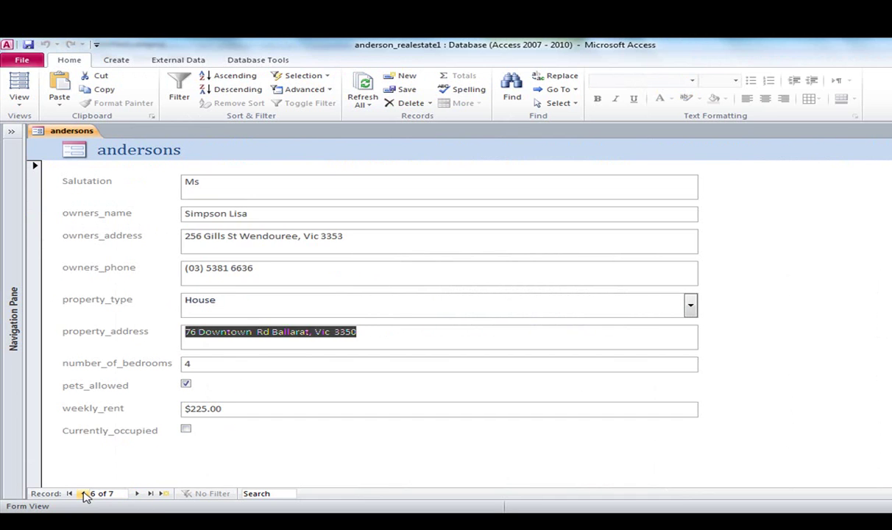
left_click(84, 495)
left_click(84, 495)
left_click(84, 494)
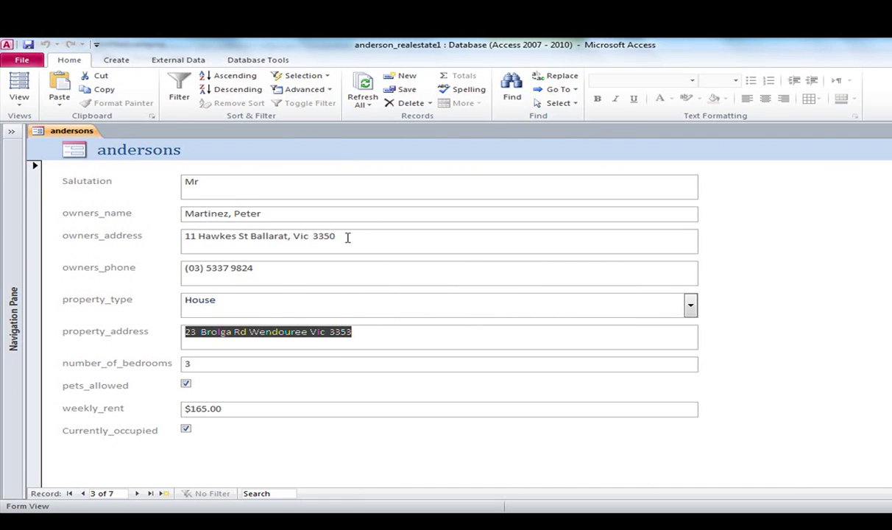
left_click_drag(345, 237, 164, 226)
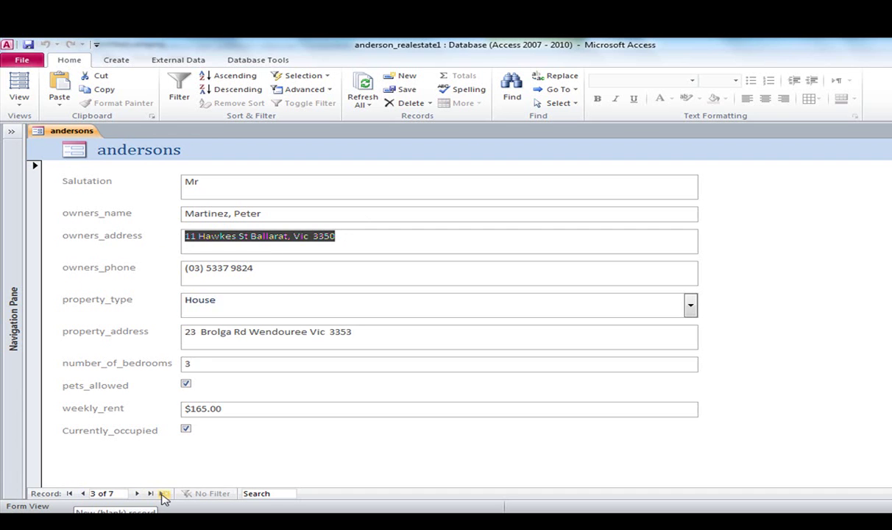
Start a new record with salutation Mr, entering the owner's name and postal address.
left_click(163, 497)
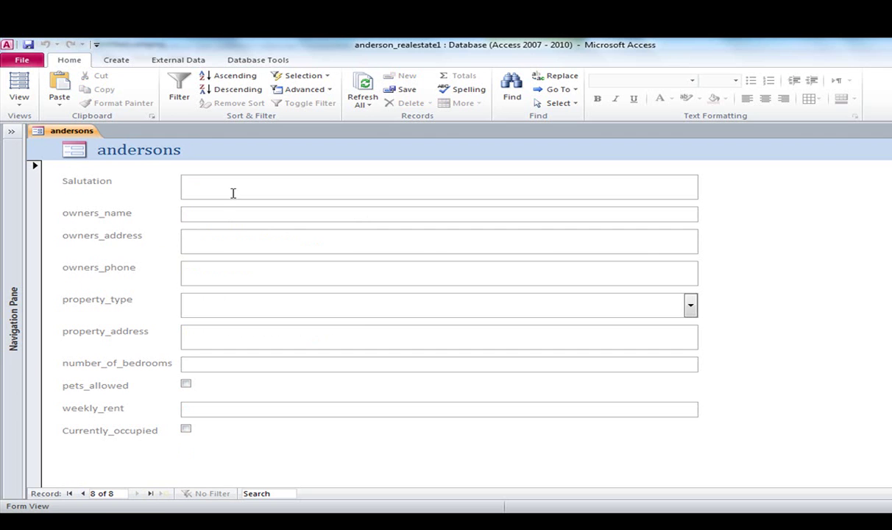
type("Mr")
key("Tab")
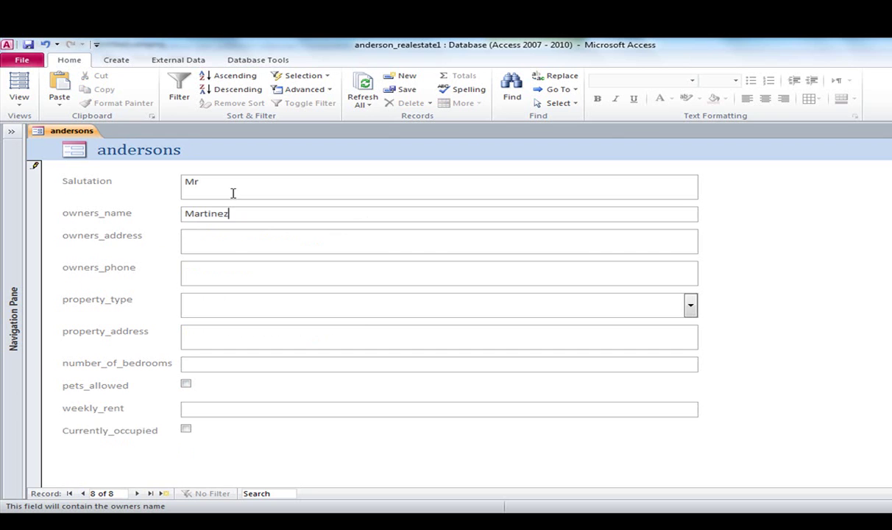
key("Tab")
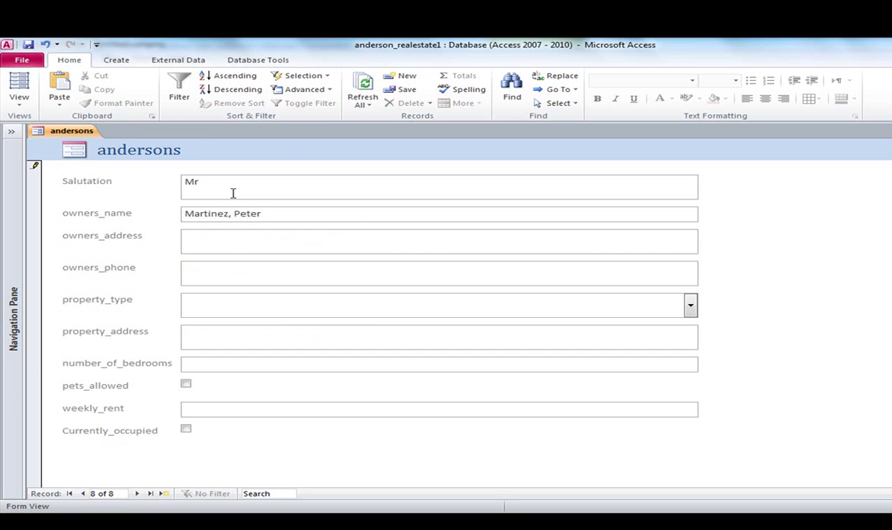
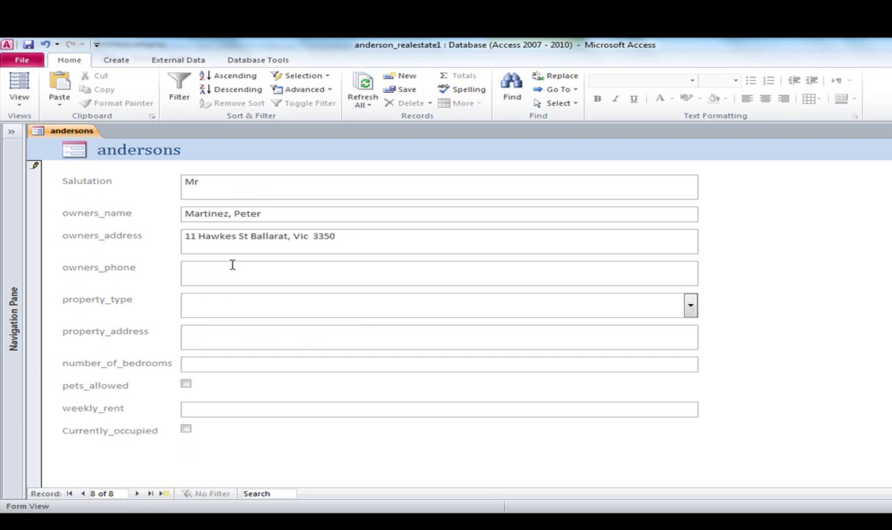
left_click(232, 267)
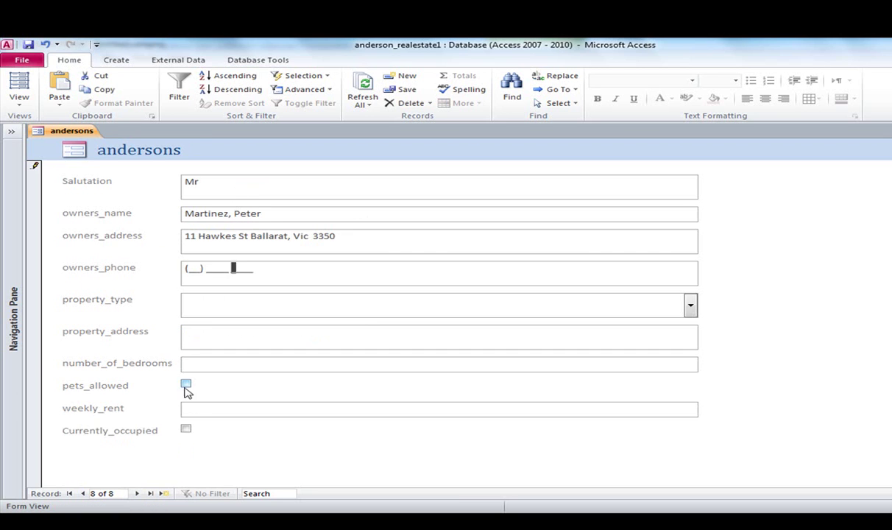
Go back to record 3 to check the owner's details, then return to new record 8.
left_click(84, 494)
left_click(84, 494)
left_click(84, 494)
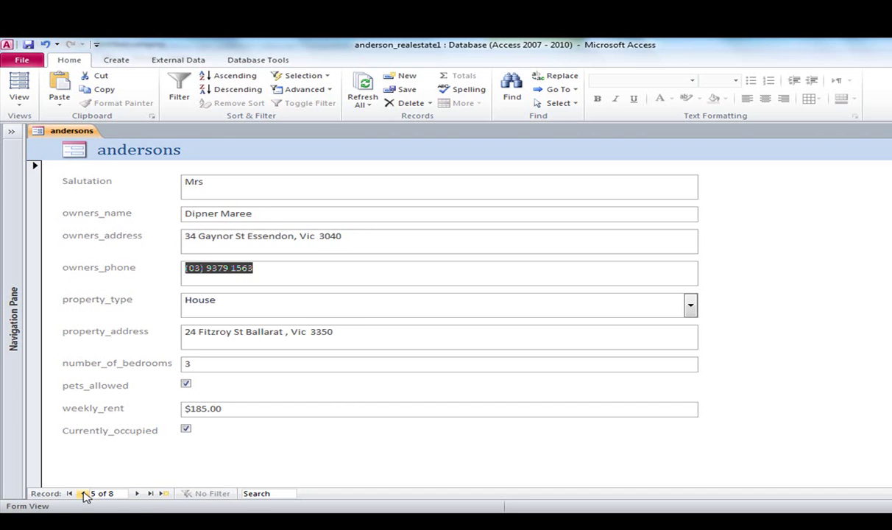
left_click(84, 494)
left_click(84, 494)
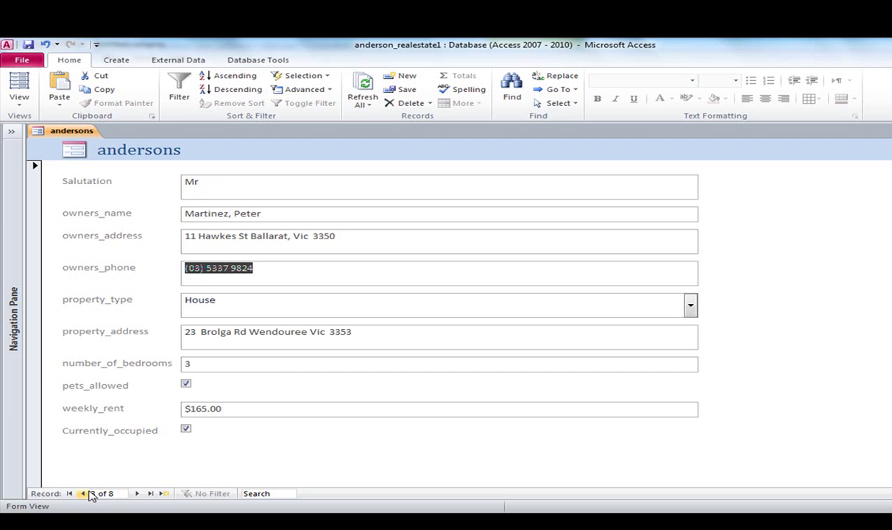
left_click(138, 494)
left_click(138, 494)
left_click(137, 494)
left_click(138, 494)
left_click(138, 494)
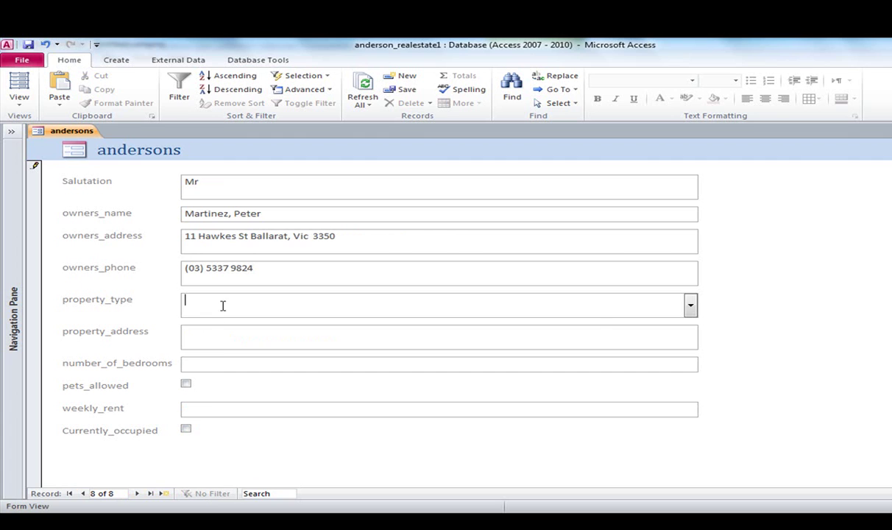
Set property type Villa, enter the property address, 3 bedrooms and $250.00 weekly rent.
left_click(691, 305)
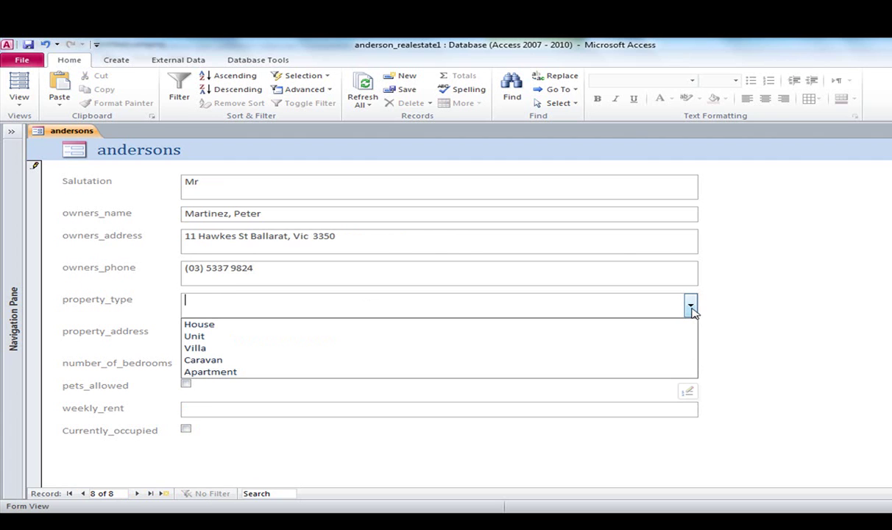
left_click(585, 348)
left_click(362, 339)
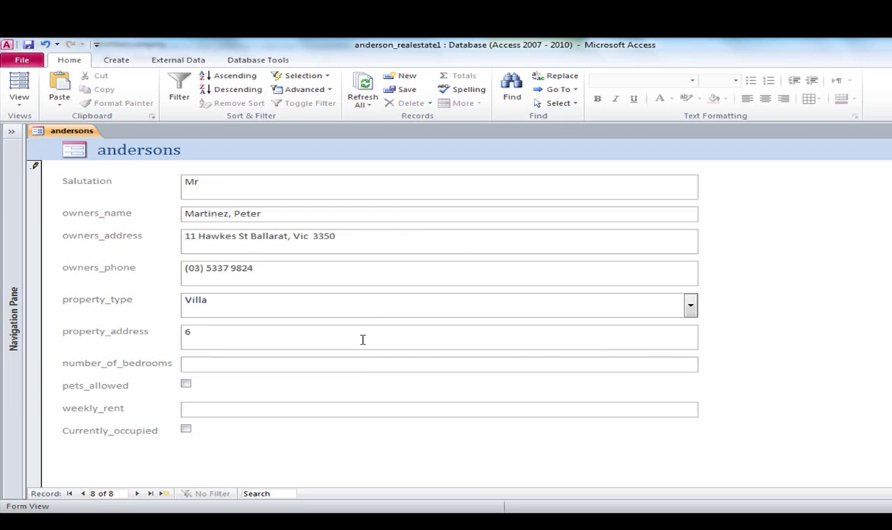
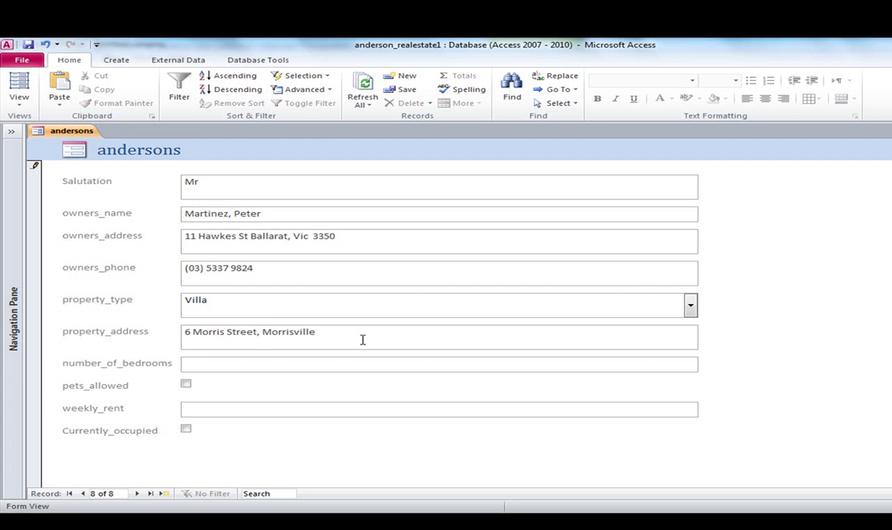
left_click(262, 366)
type("3")
left_click(204, 408)
left_click(250, 364)
Close the new form, saving it under the name andersons.
right_click(72, 136)
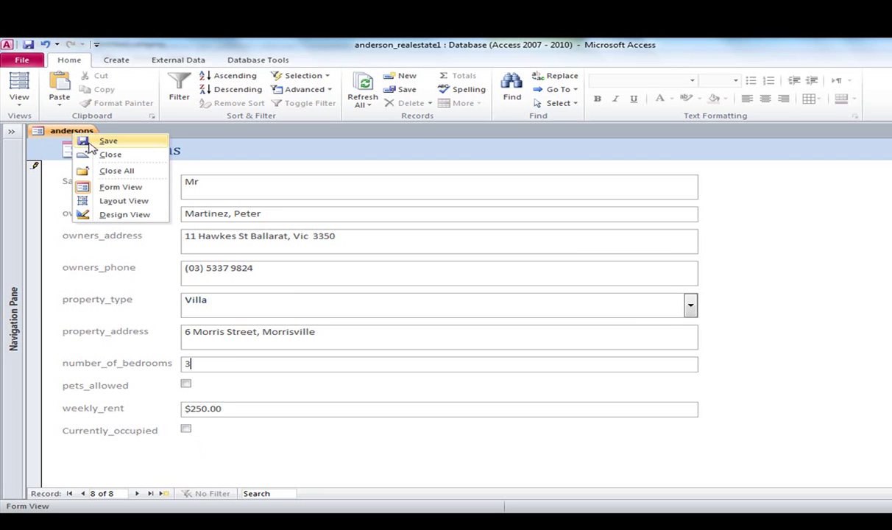
left_click(99, 153)
left_click(438, 313)
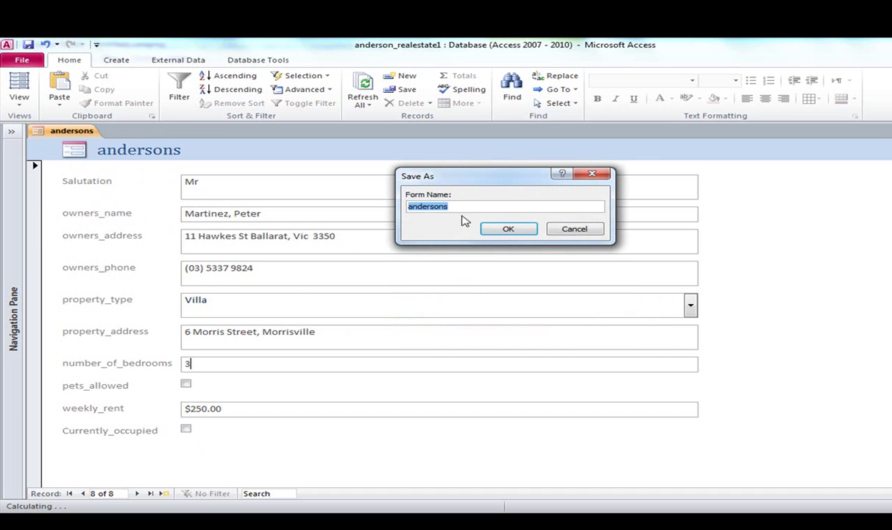
left_click(510, 231)
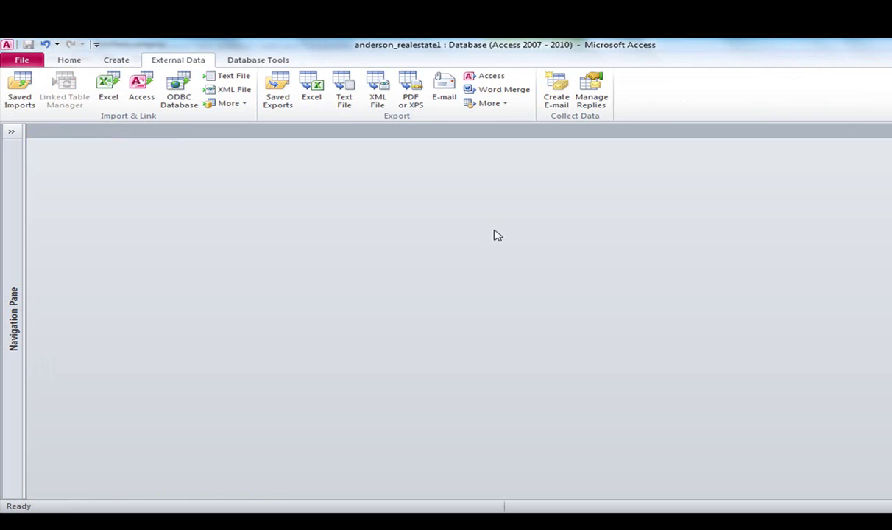
Expand the Navigation Pane and open the andersons table datasheet showing eight records.
left_click(11, 130)
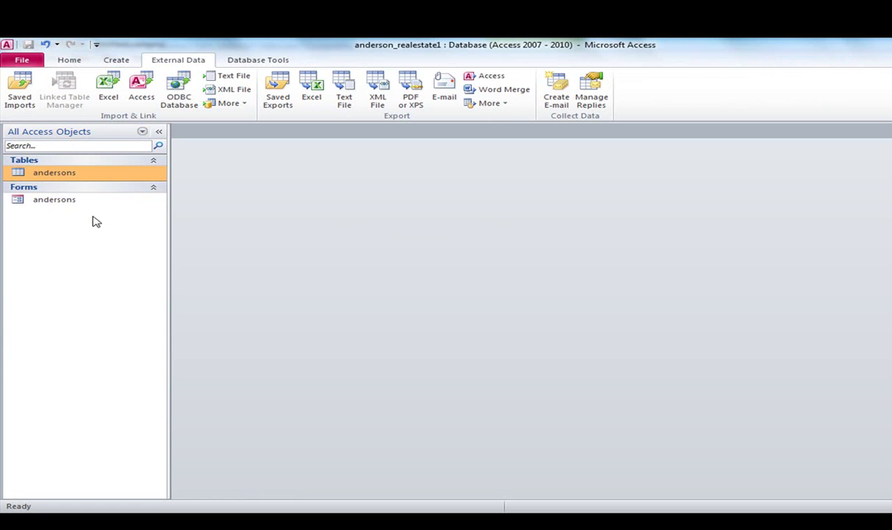
left_click(60, 200)
left_click(60, 175)
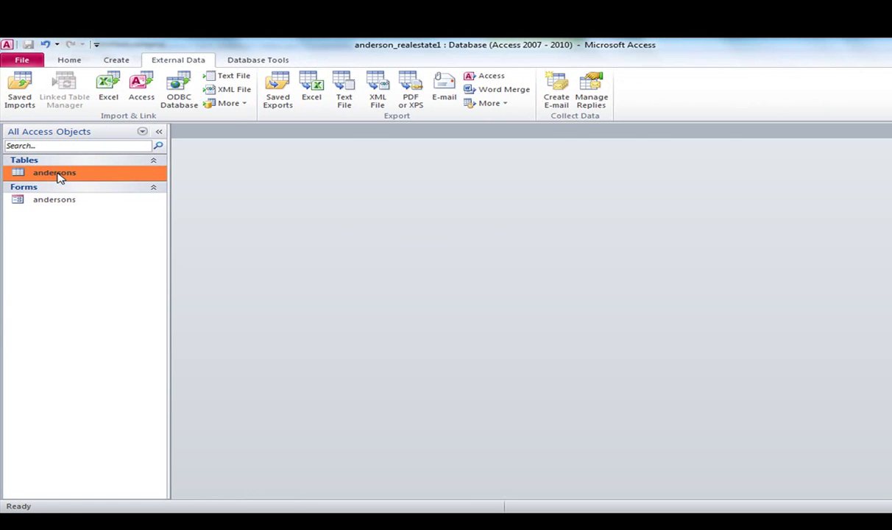
double_click(59, 175)
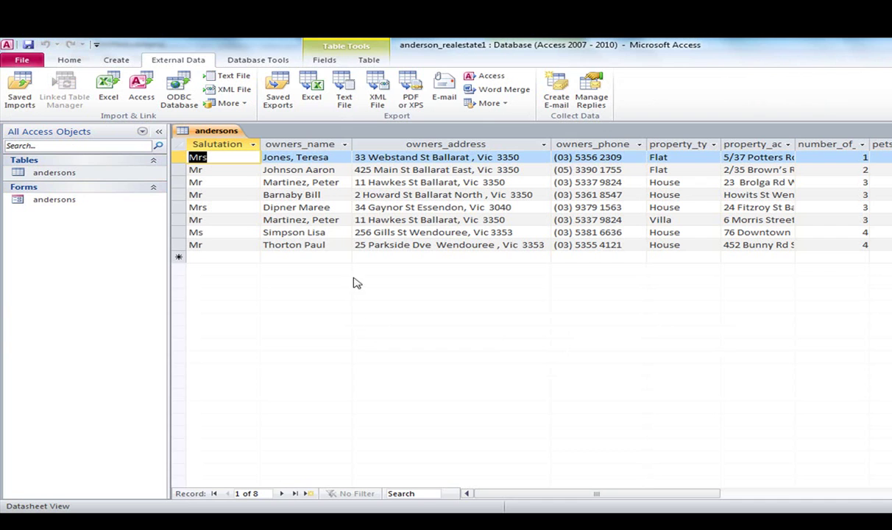
left_click(287, 182)
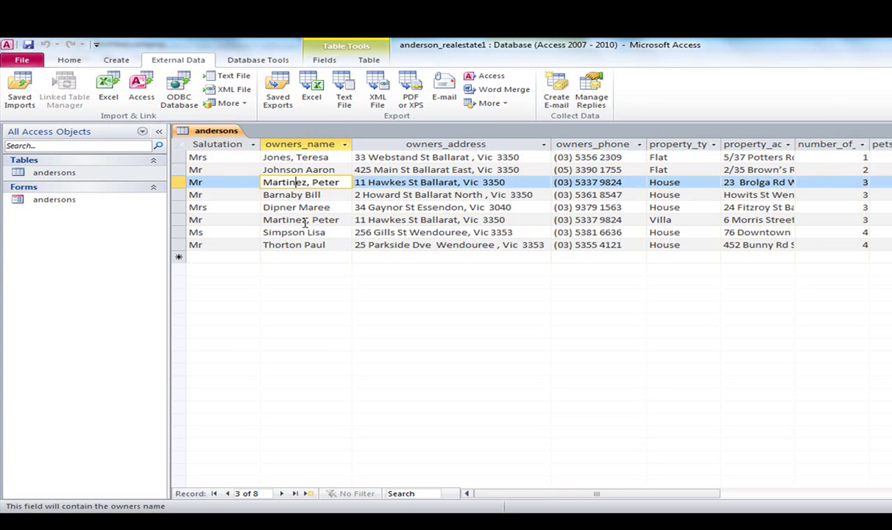
left_click(304, 220)
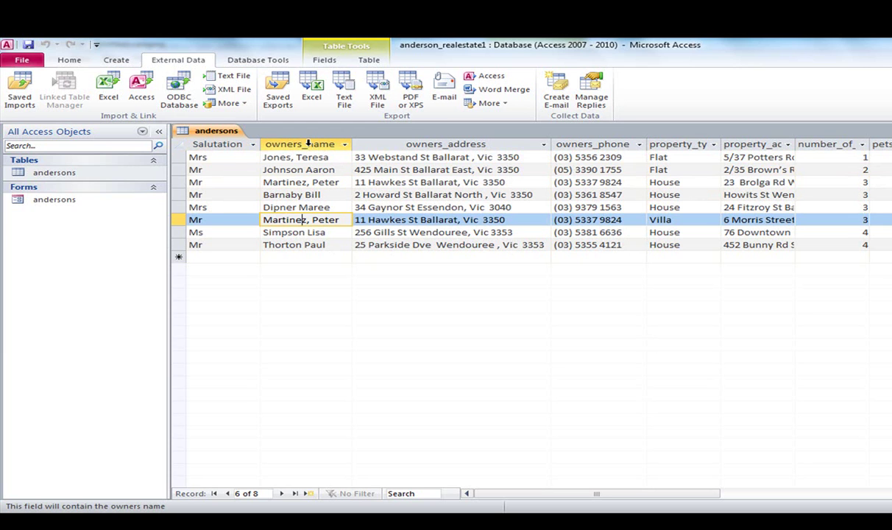
Sort records A to Z by owners_name, autofit property_address, and hide the Navigation Pane.
left_click(256, 61)
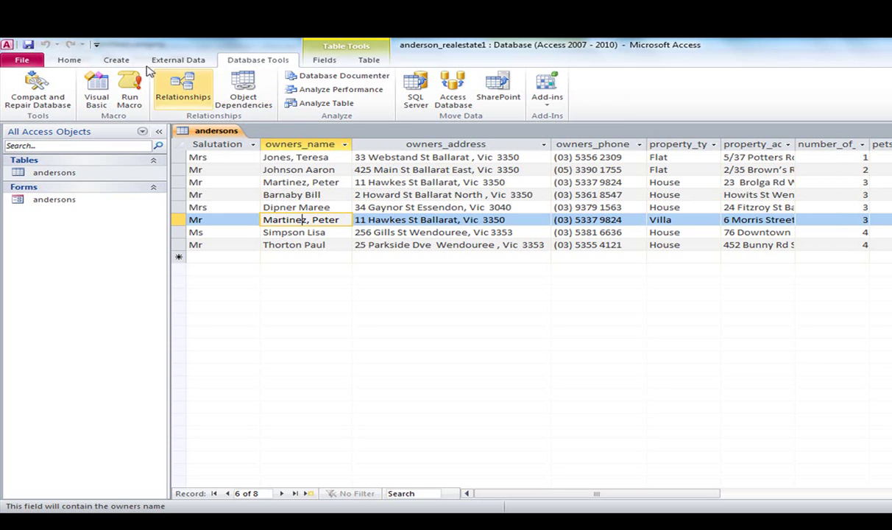
left_click(177, 61)
right_click(289, 144)
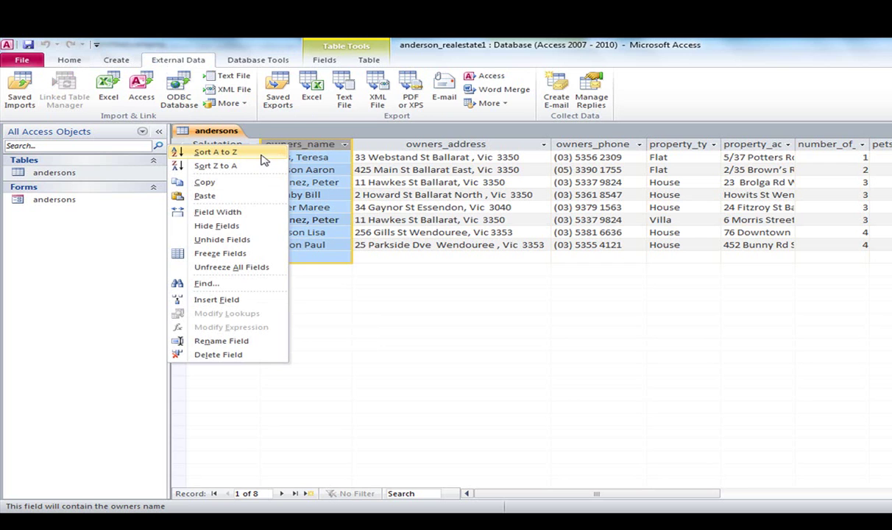
left_click(237, 159)
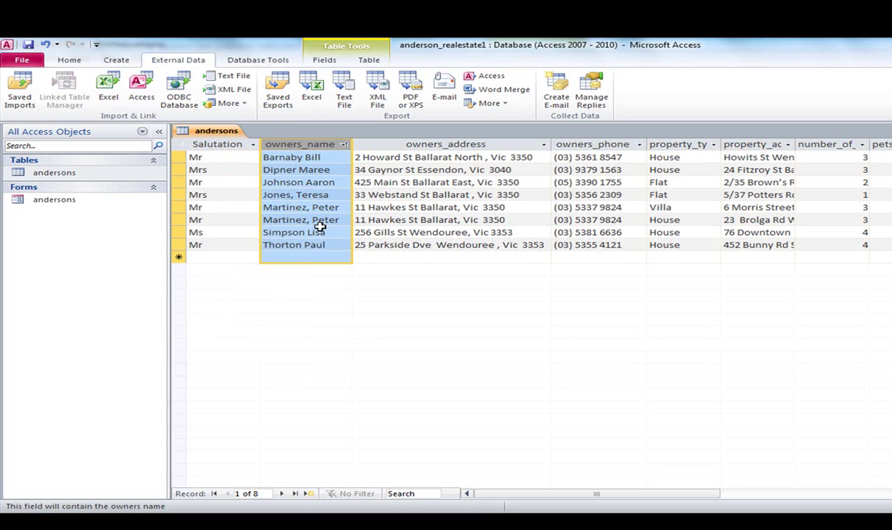
left_click(283, 208)
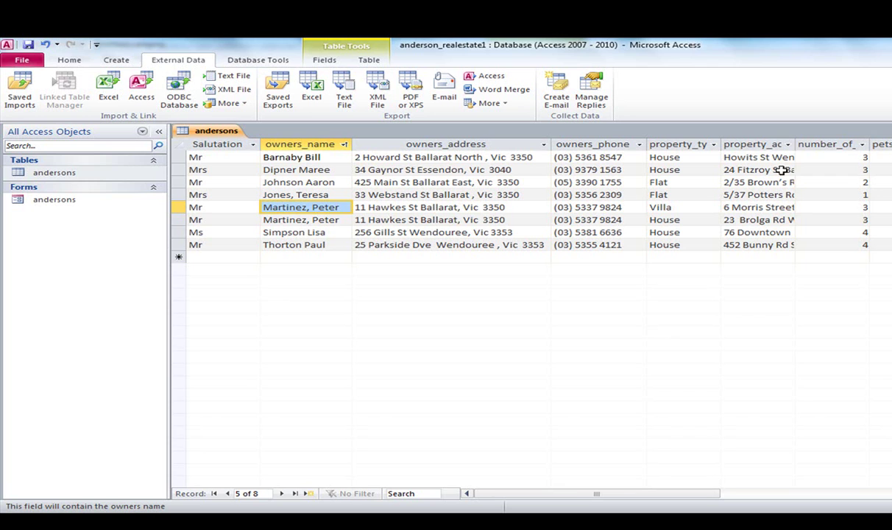
double_click(795, 145)
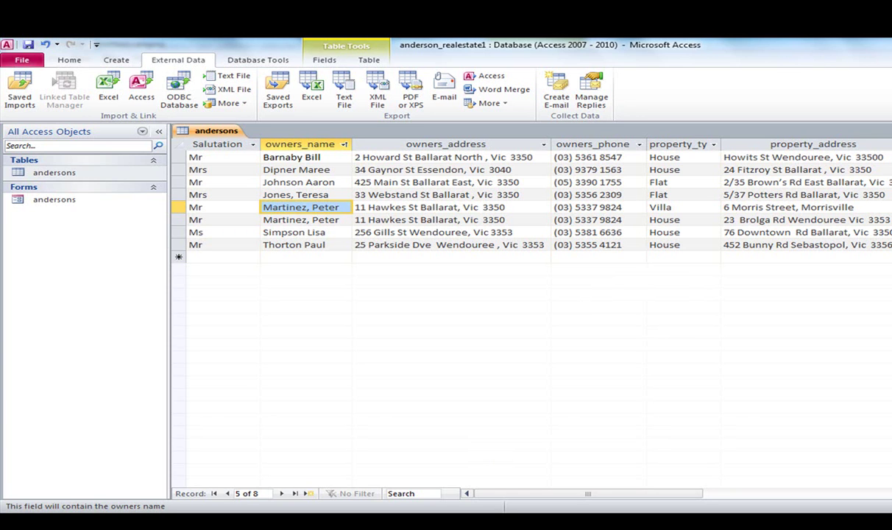
left_click(158, 131)
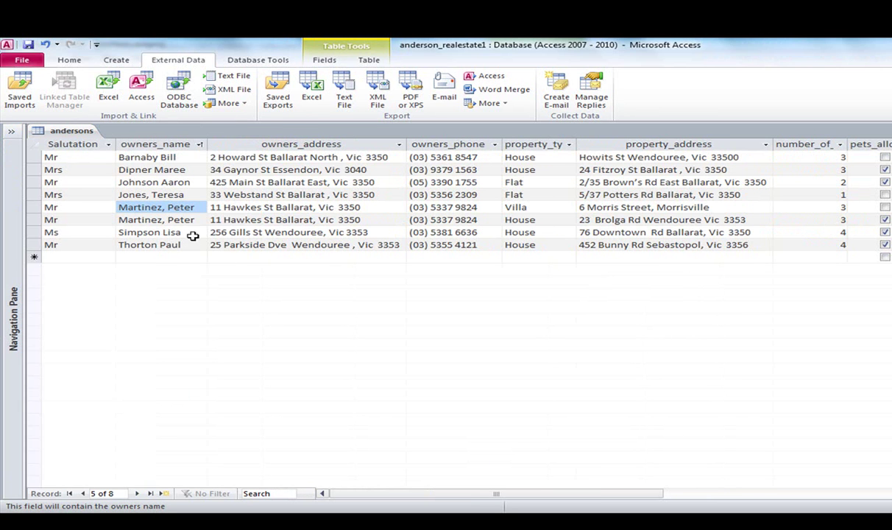
Bring the Flat File Database intro Word document to the front to read the report requirements.
mouse_move(259, 500)
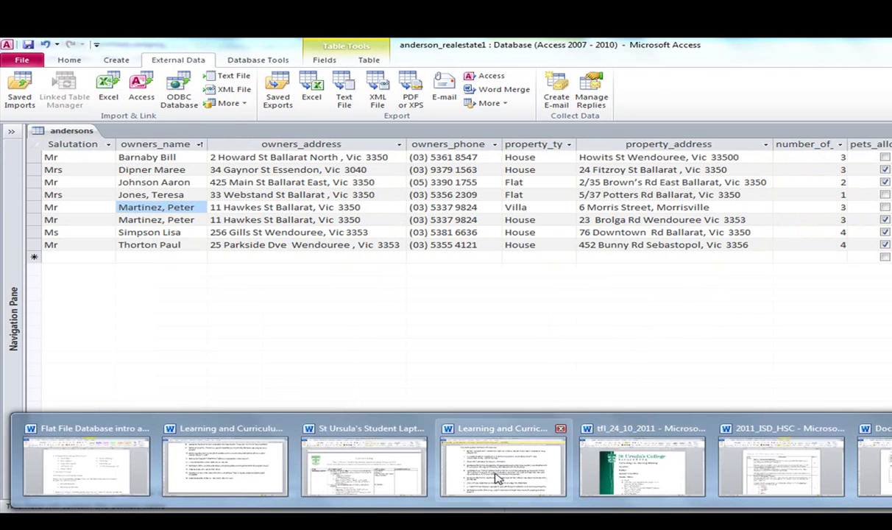
left_click(86, 465)
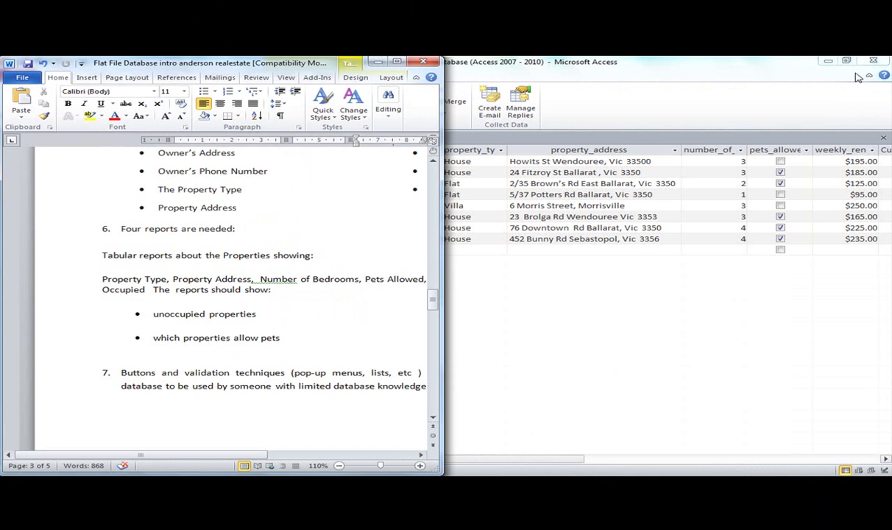
Restore the Access window and snap it to the right half of the screen.
left_click(810, 67)
left_click(846, 60)
left_click_drag(489, 153, 889, 147)
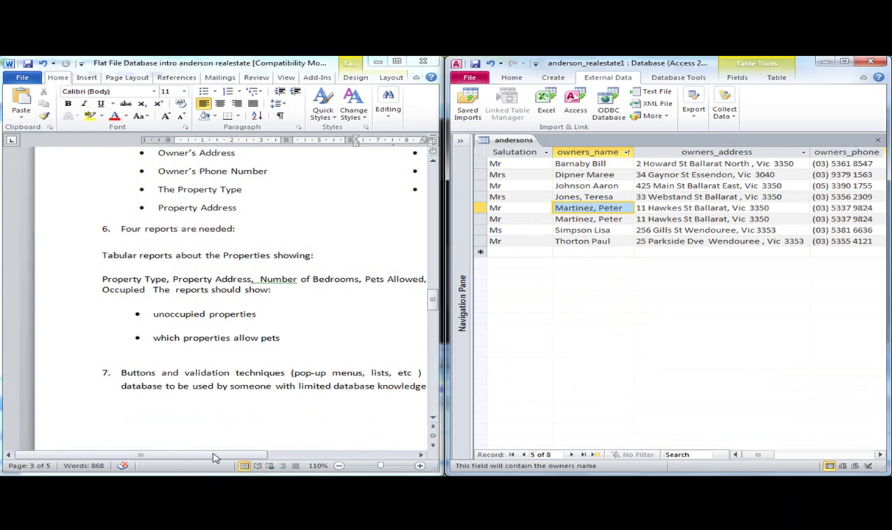
Zoom the Word worksheet out to 90% so the report requirements fit the width.
left_click_drag(222, 456, 264, 465)
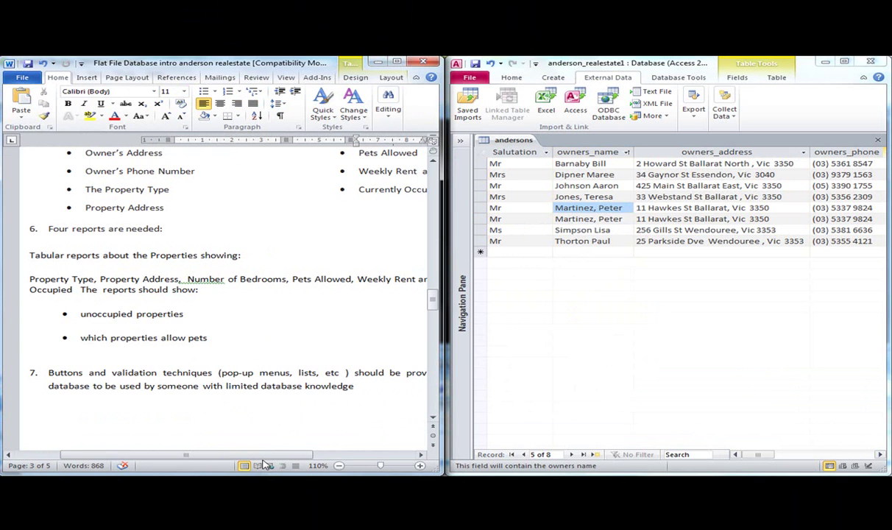
left_click(338, 465)
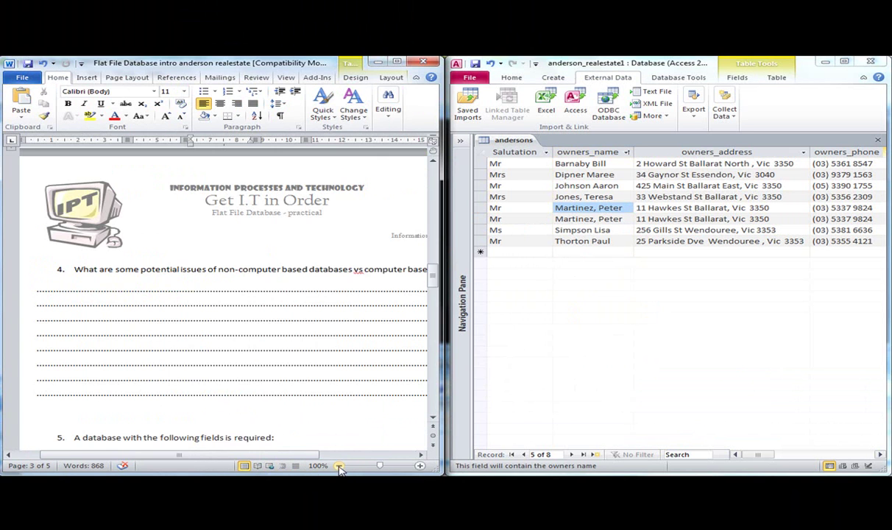
scroll(415, 287, "down", 8)
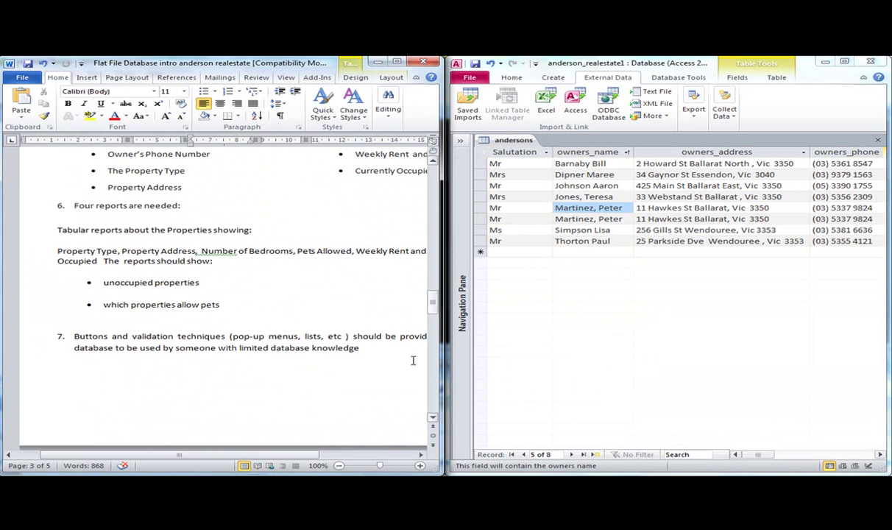
left_click(338, 465)
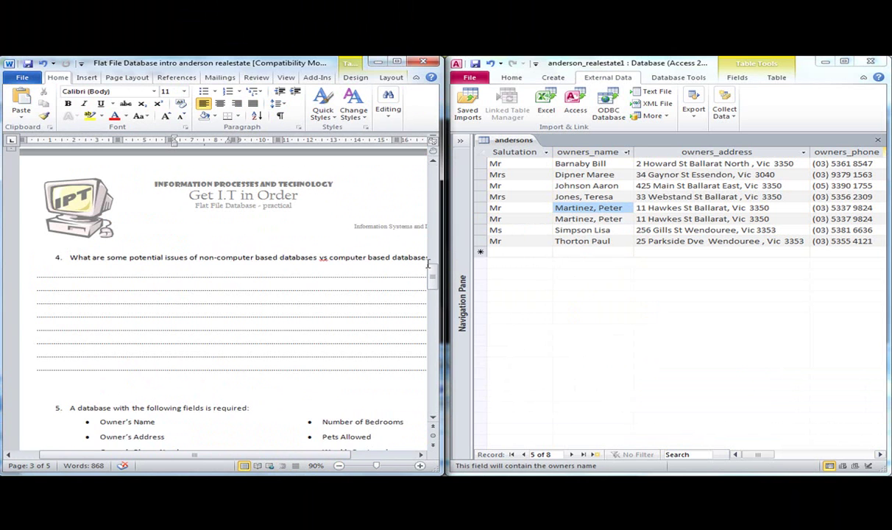
scroll(434, 272, "down", 10)
scroll(434, 273, "up", 4)
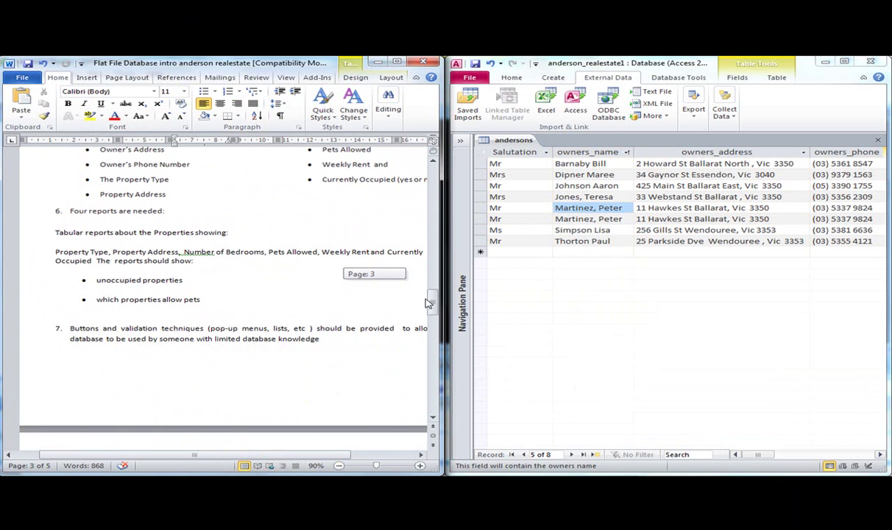
left_click_drag(228, 454, 245, 454)
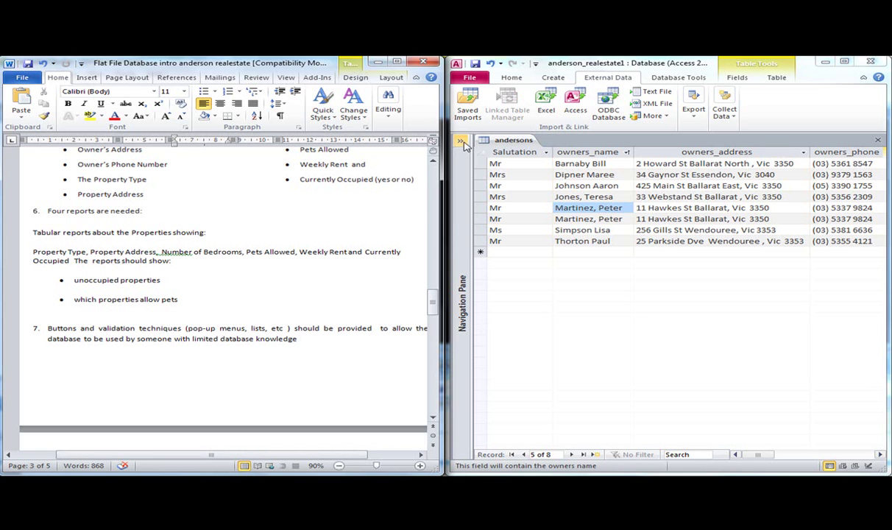
Close the andersons table, answering the save prompt.
right_click(482, 141)
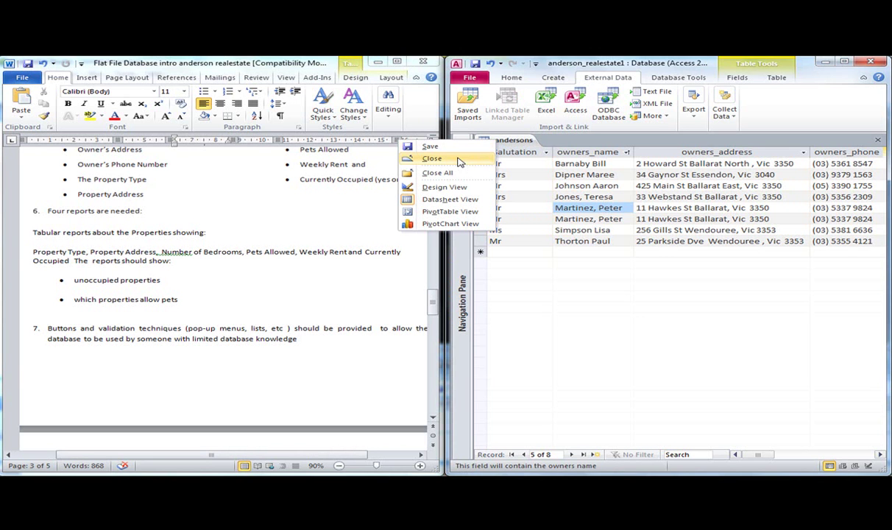
left_click(432, 159)
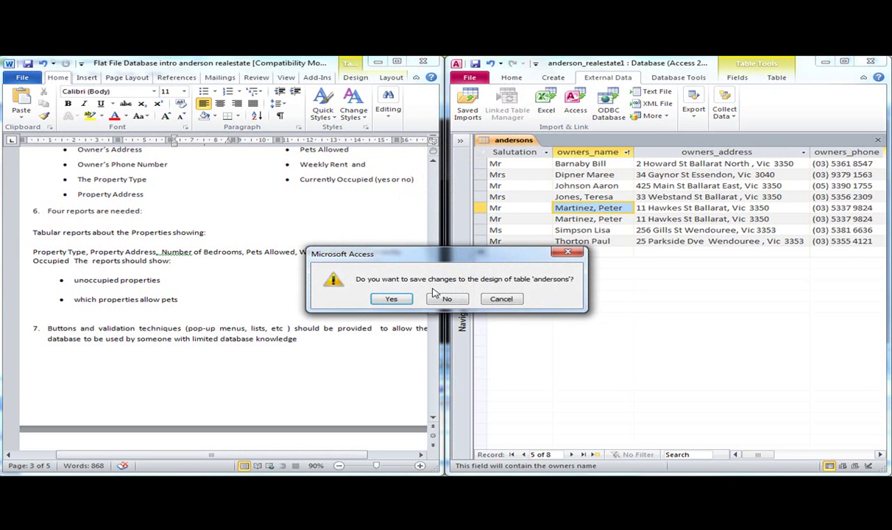
left_click(396, 300)
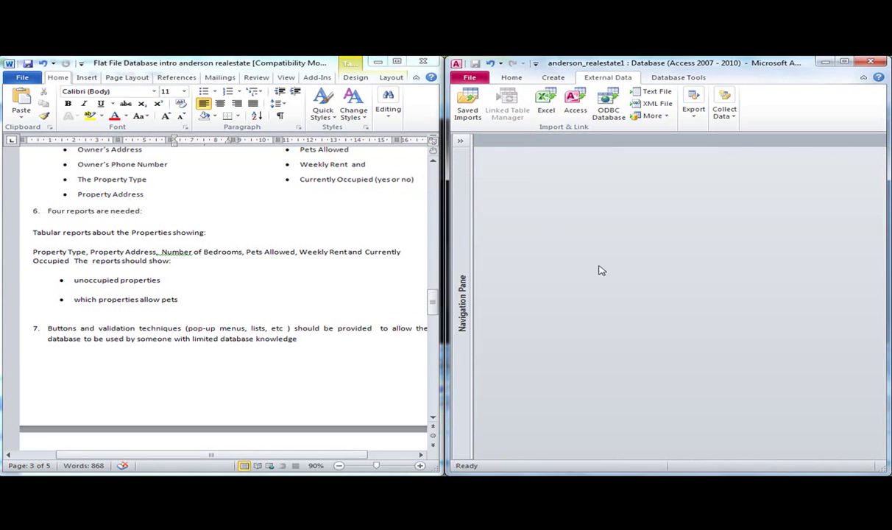
Expand the Navigation Pane and start the Simple Query Wizard from the Create ribbon.
left_click(461, 141)
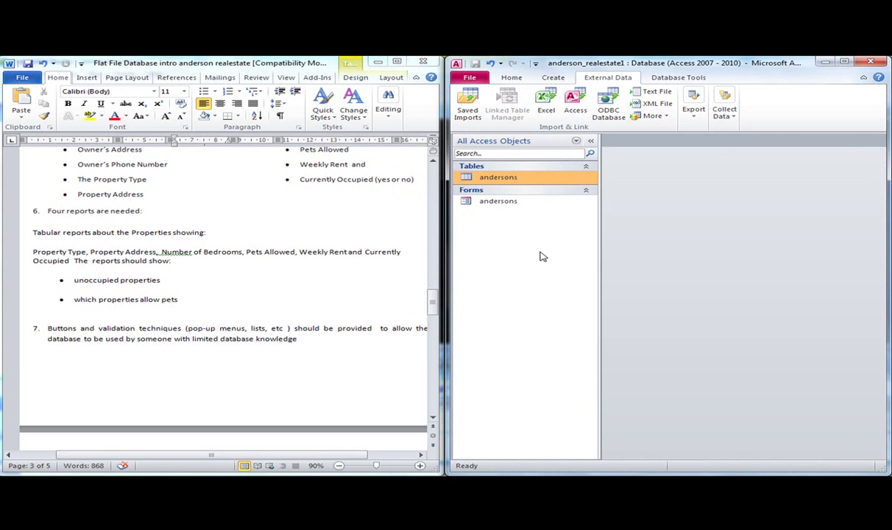
left_click(553, 78)
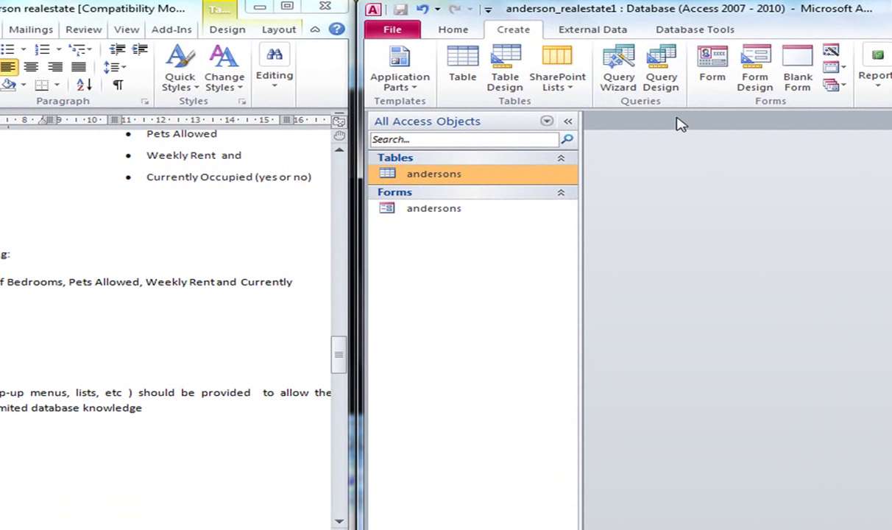
left_click(620, 68)
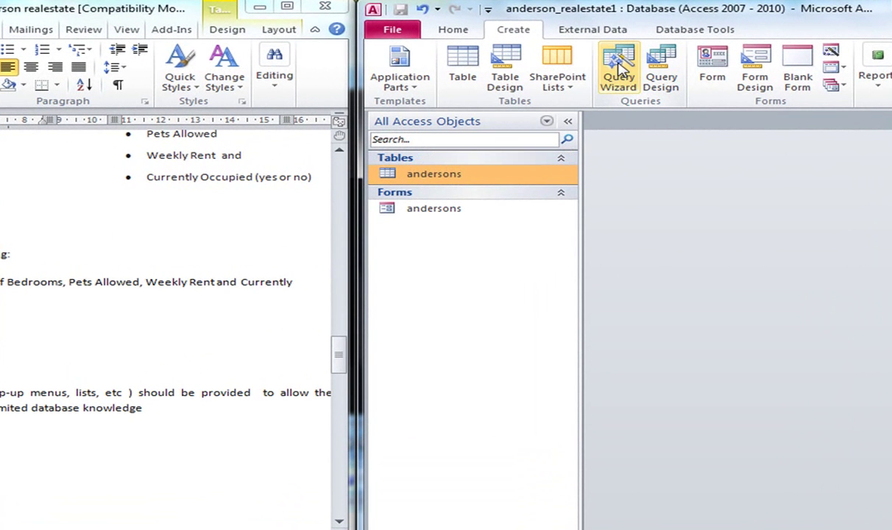
left_click(621, 73)
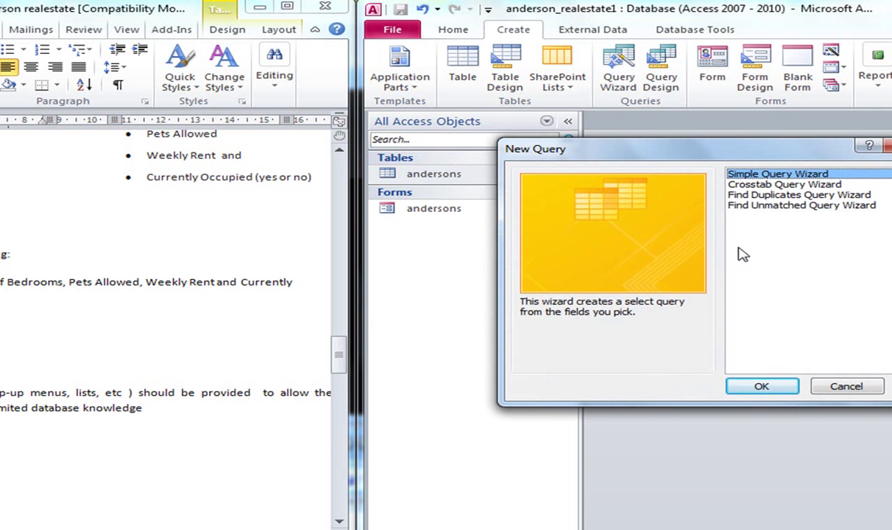
left_click_drag(658, 150, 393, 163)
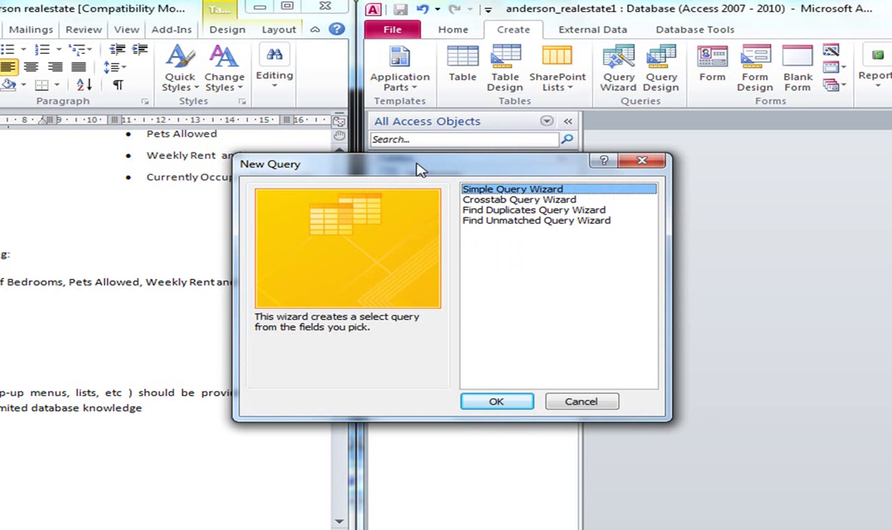
left_click(496, 401)
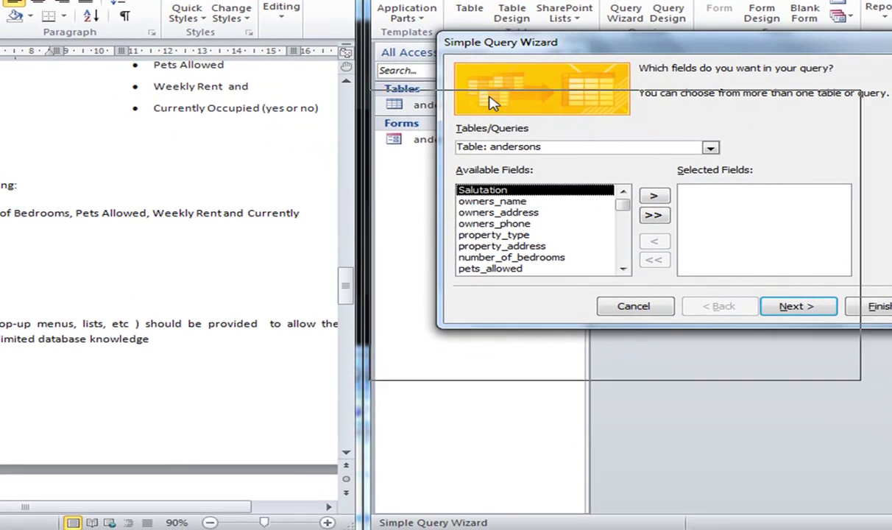
Add property_type, property_address, number_of_bedrooms, pets_allowed, weekly_rent and Currently_occupied to the query.
left_click_drag(561, 111, 345, 341)
left_click_drag(350, 271, 437, 156)
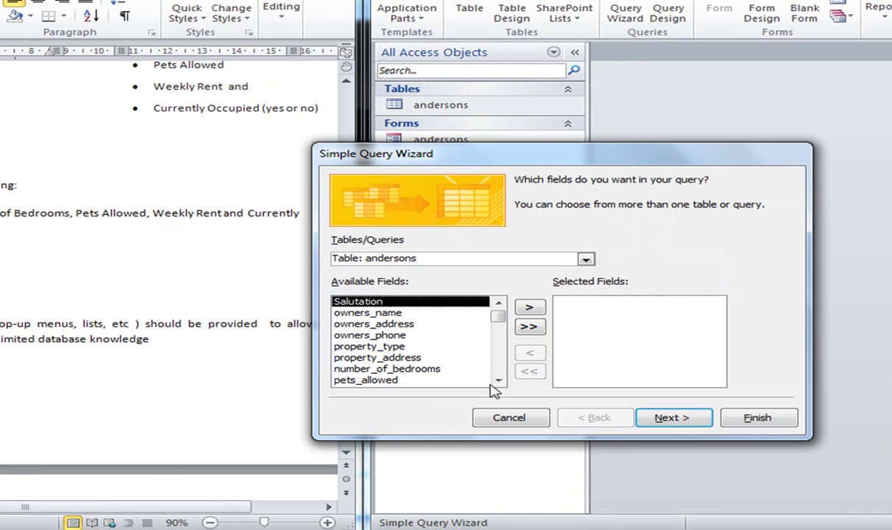
left_click(404, 347)
left_click(529, 307)
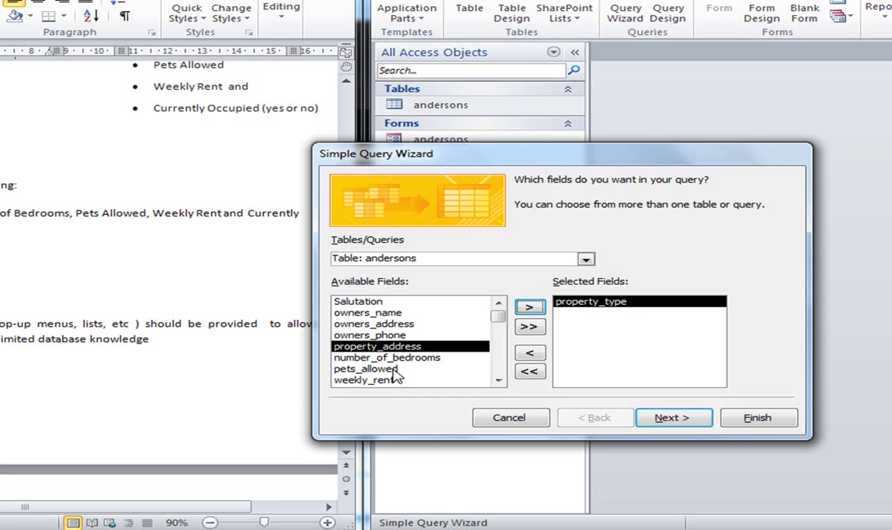
left_click(530, 309)
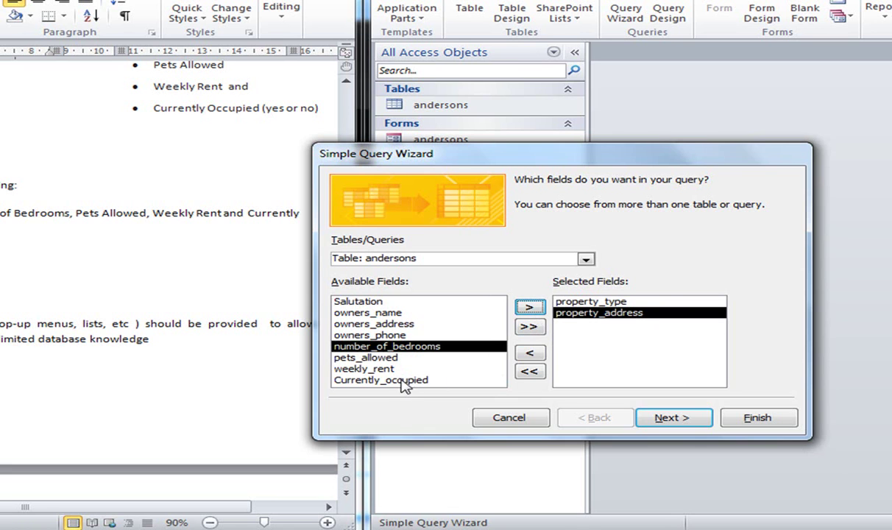
left_click(531, 309)
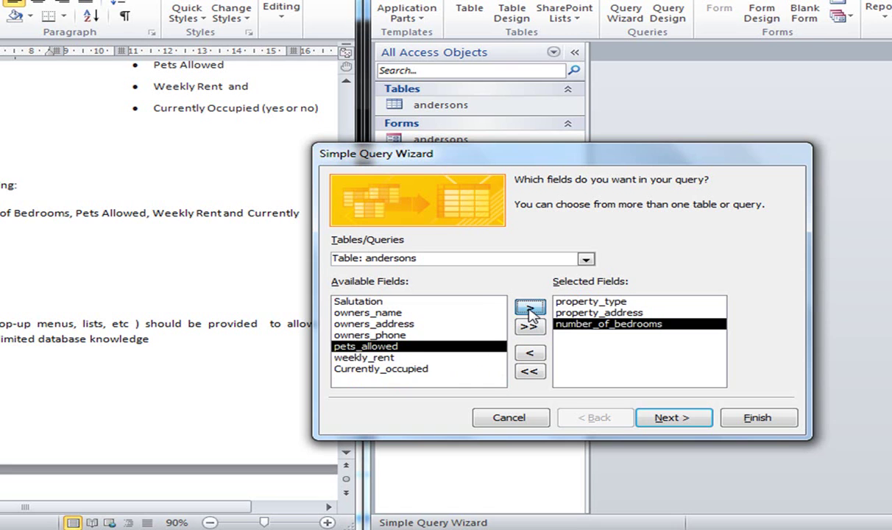
left_click(531, 309)
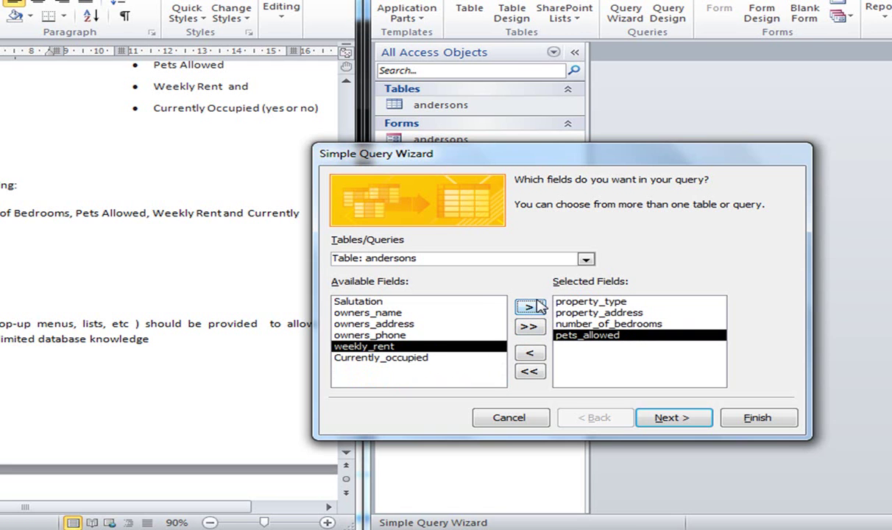
left_click(531, 307)
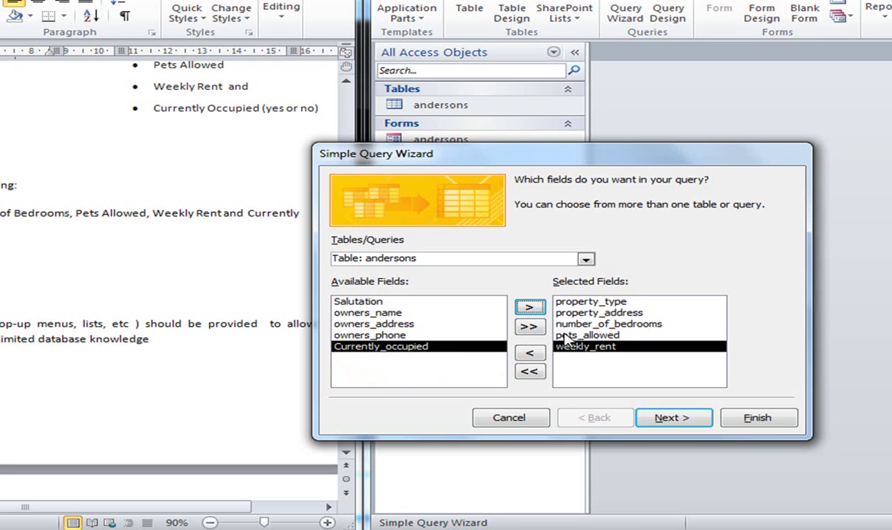
left_click(529, 309)
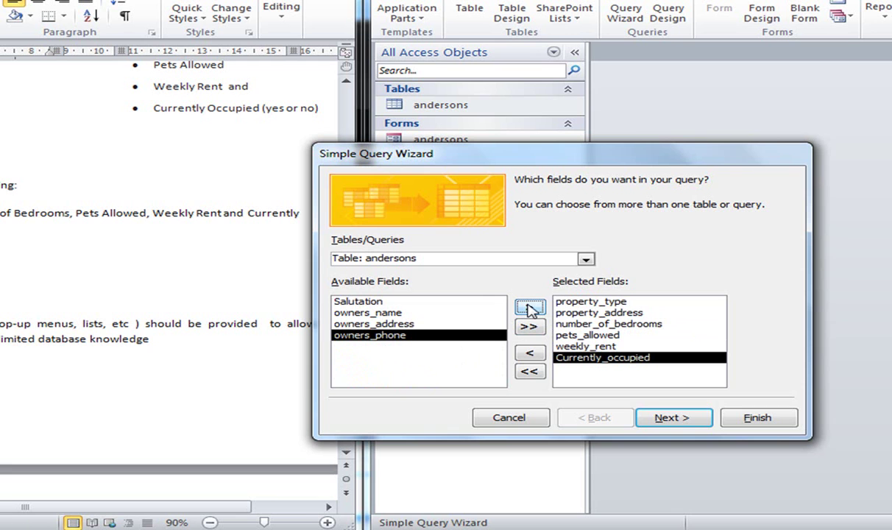
Finish the wizard as a detail query named andersons Query and open its datasheet.
left_click(682, 418)
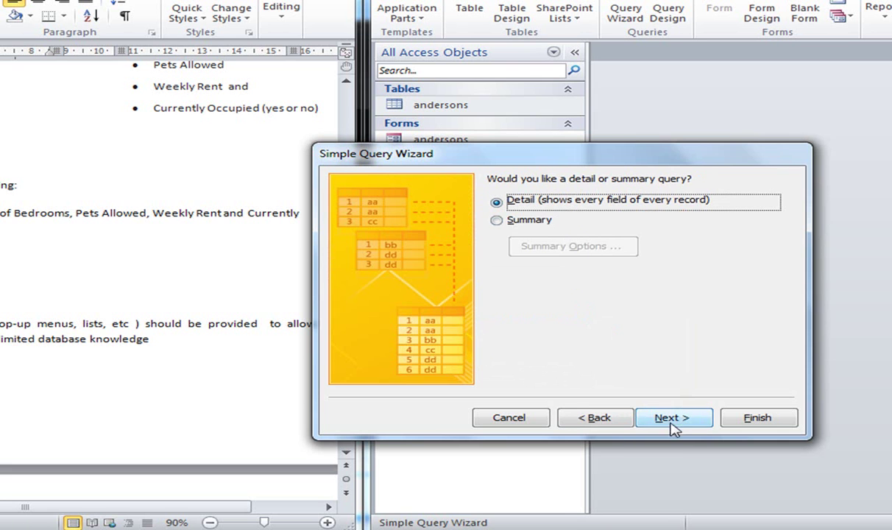
left_click(674, 421)
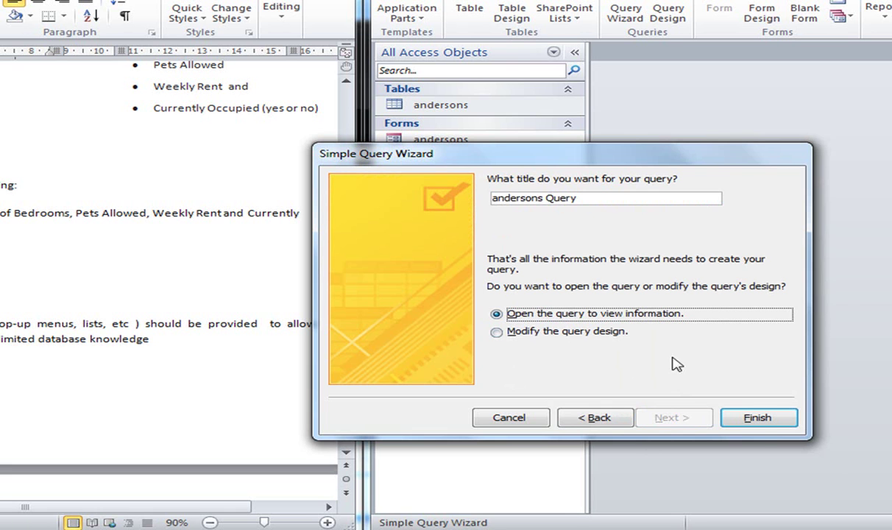
left_click(757, 418)
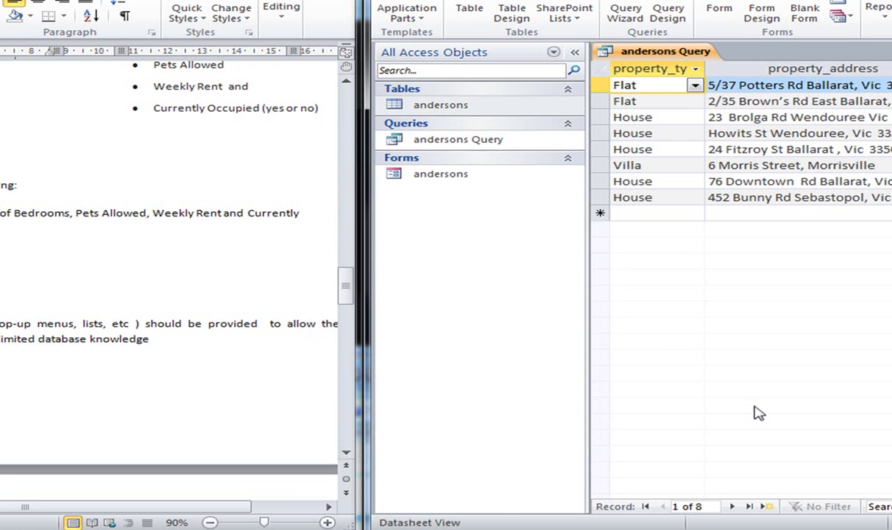
Collapse the Navigation Pane and snap the Access window to the right beside Word.
left_click(575, 53)
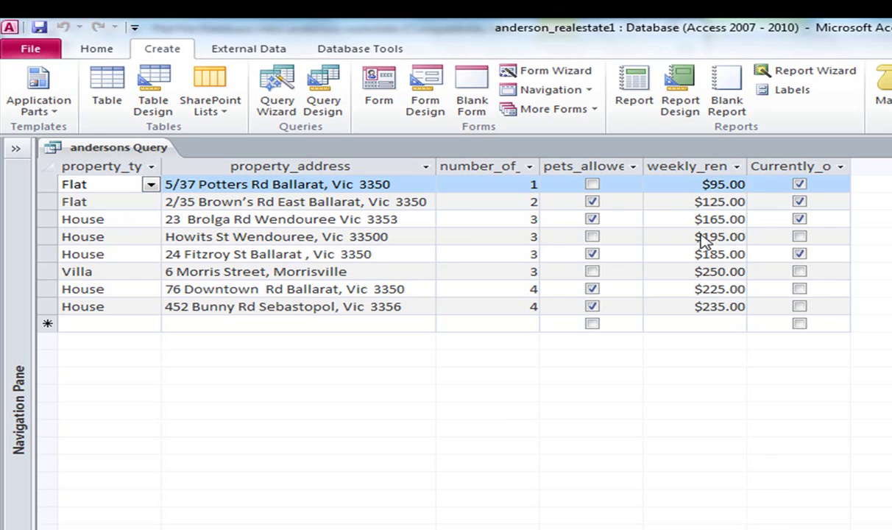
key("super+Down")
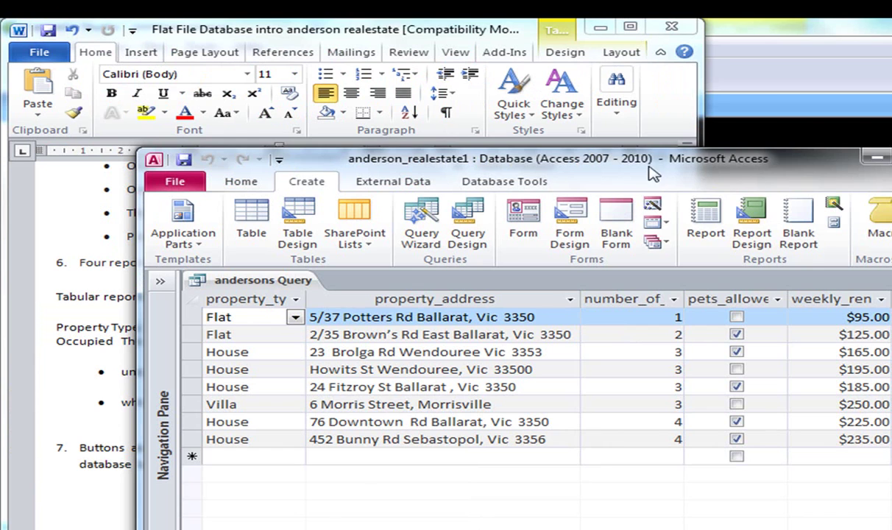
key("super+Right")
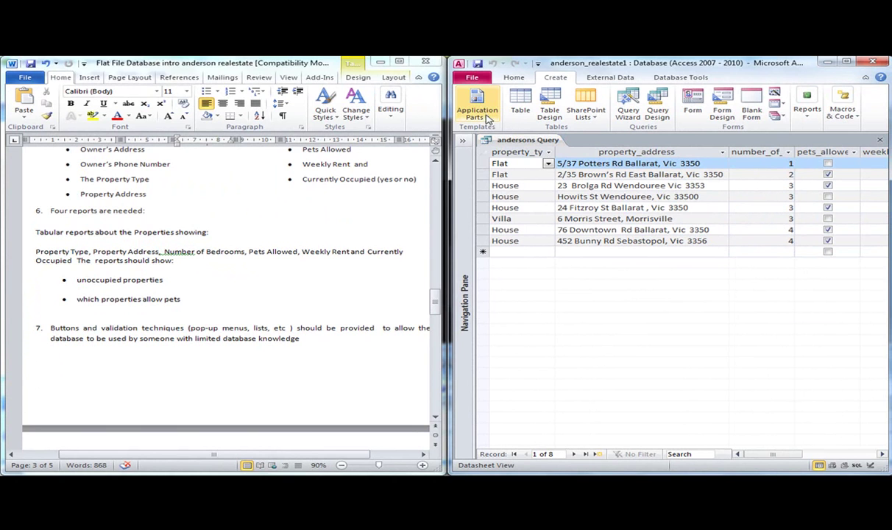
left_click(476, 103)
left_click(514, 77)
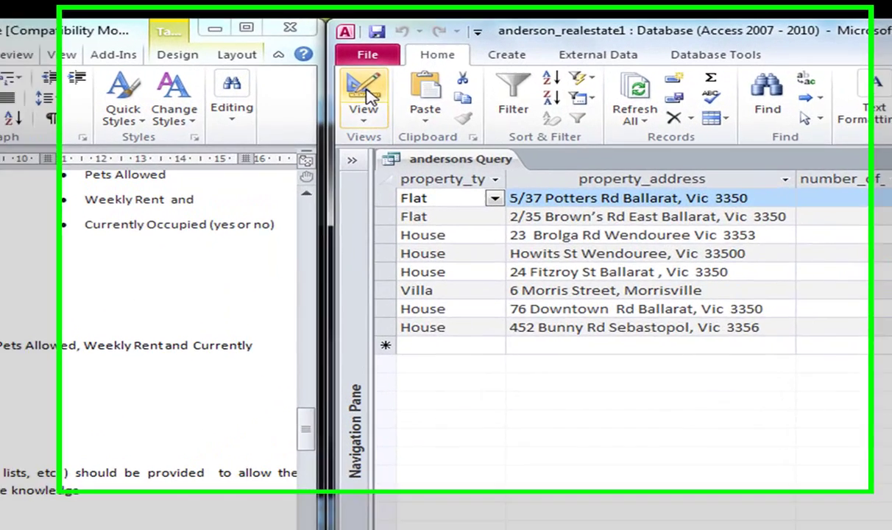
In Design View, enter =no as the Currently_occupied criterion and run the query.
left_click(469, 99)
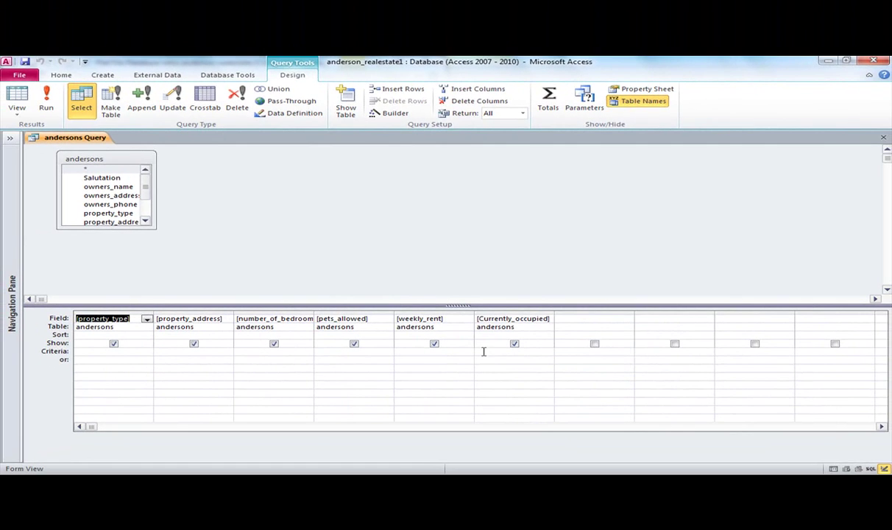
left_click(483, 351)
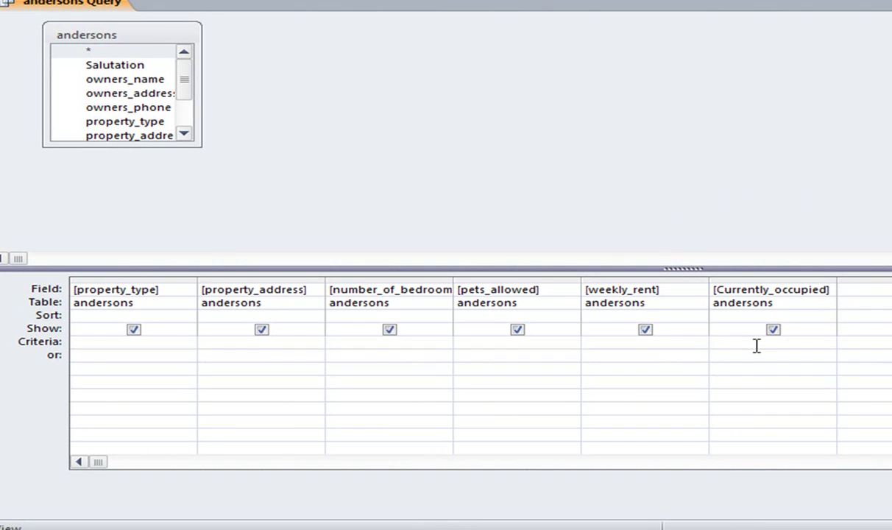
type("=no")
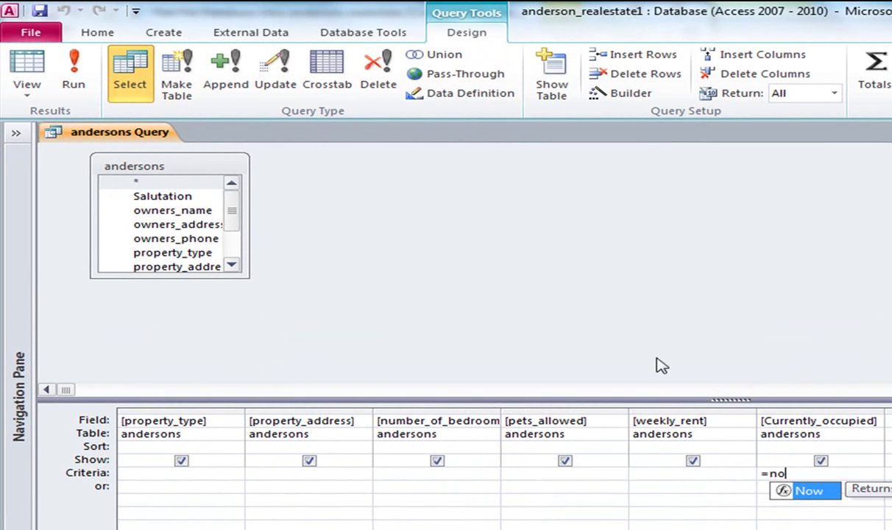
left_click(73, 78)
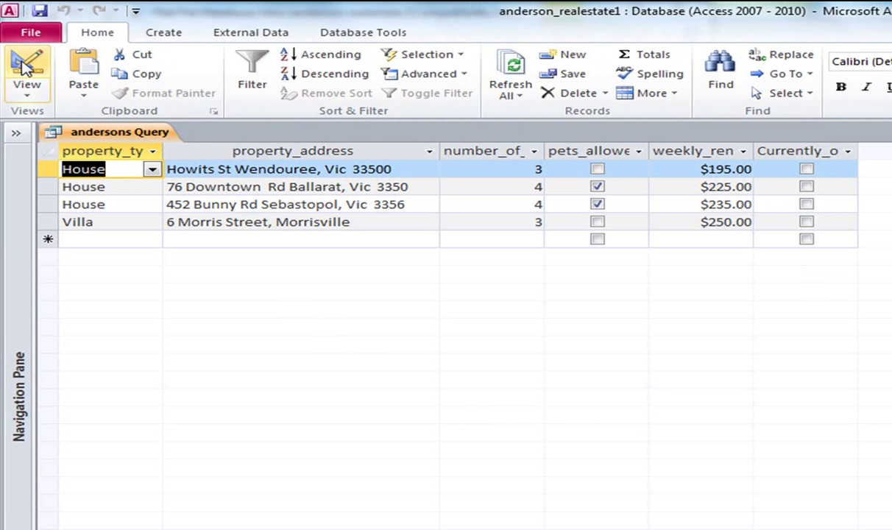
left_click_drag(725, 12, 792, 11)
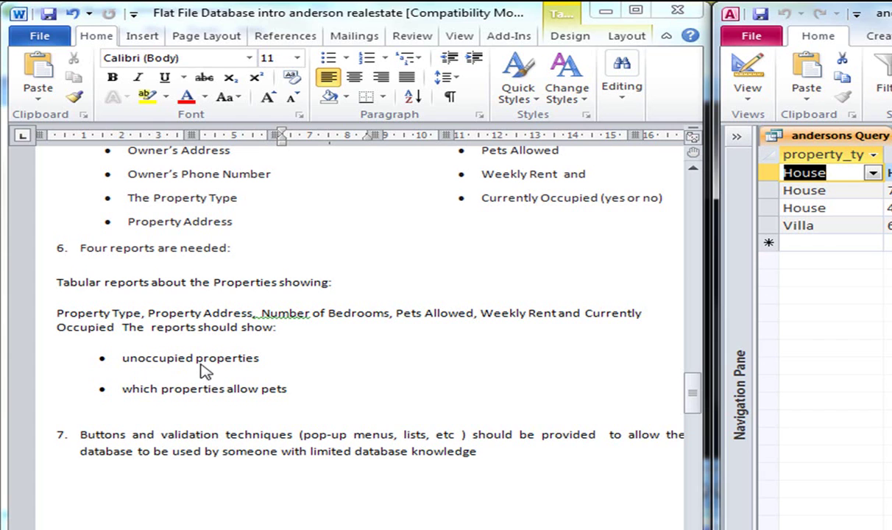
key("super+Up")
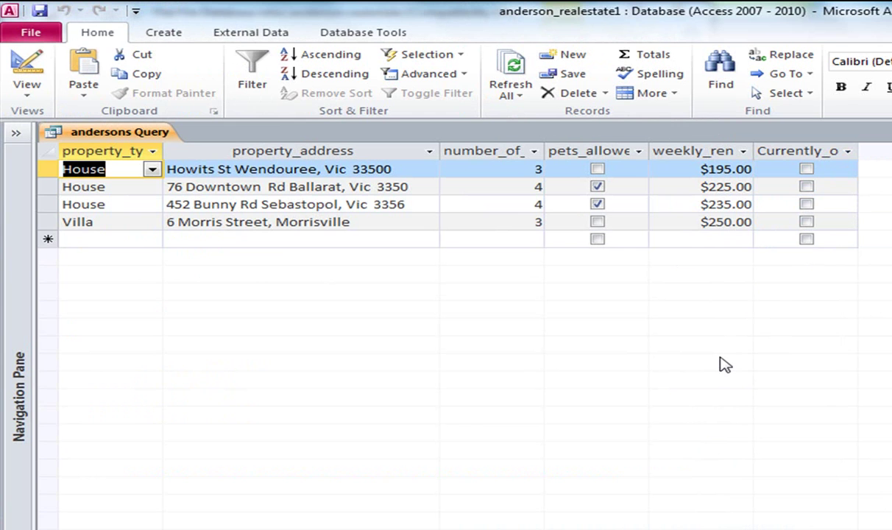
Save the andersons Query from its tab menu, then expand the Navigation Pane showing the query and form.
right_click(135, 132)
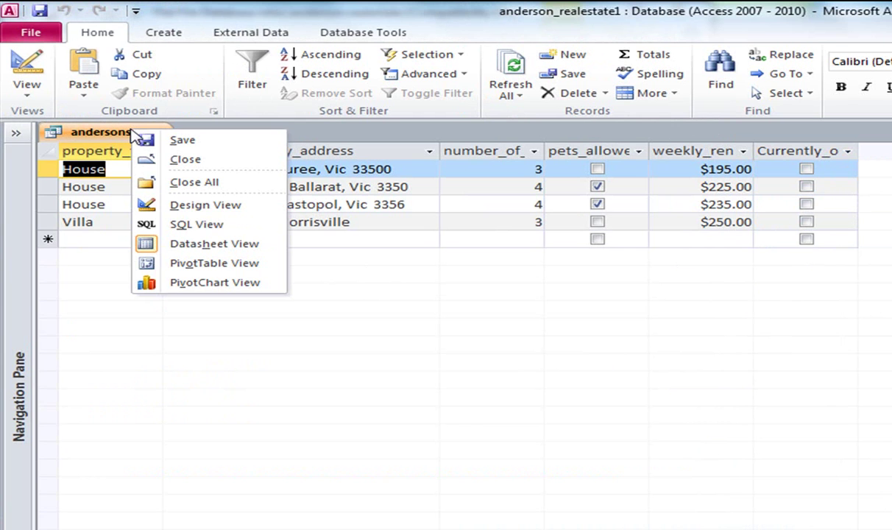
left_click(164, 141)
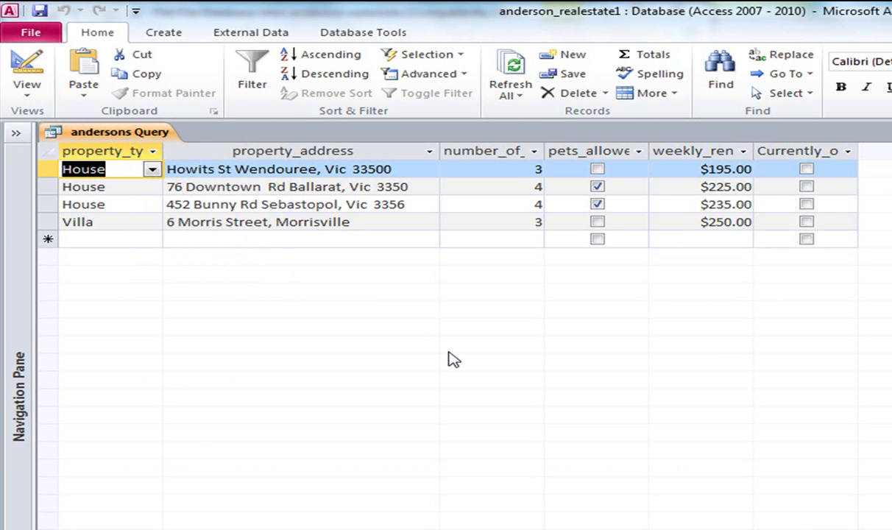
left_click(16, 135)
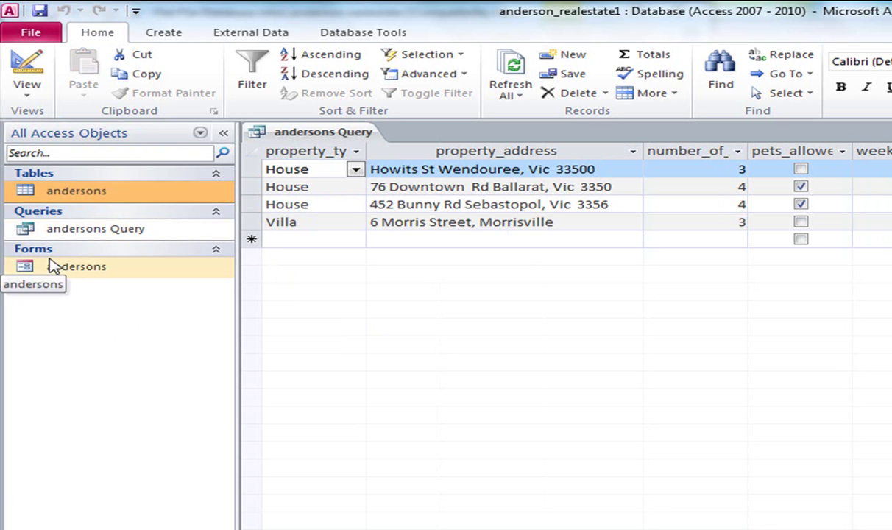
left_click(62, 234)
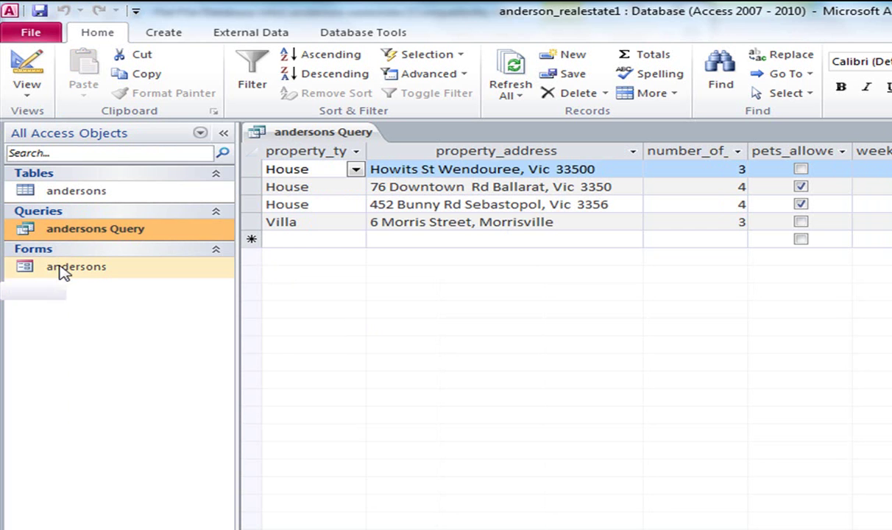
left_click(63, 269)
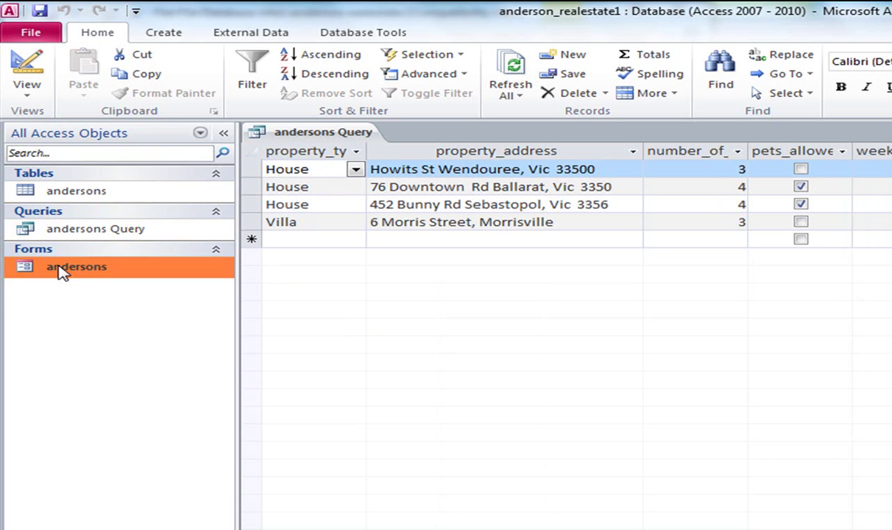
right_click(289, 138)
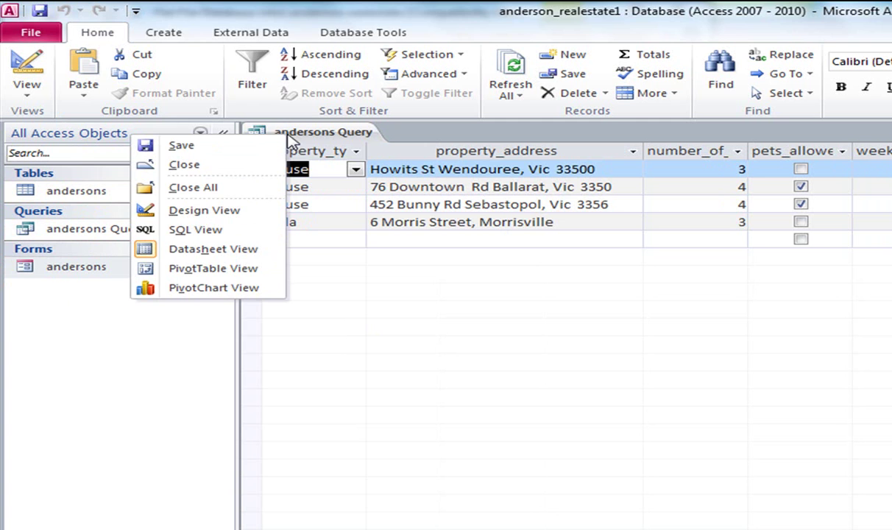
left_click(301, 129)
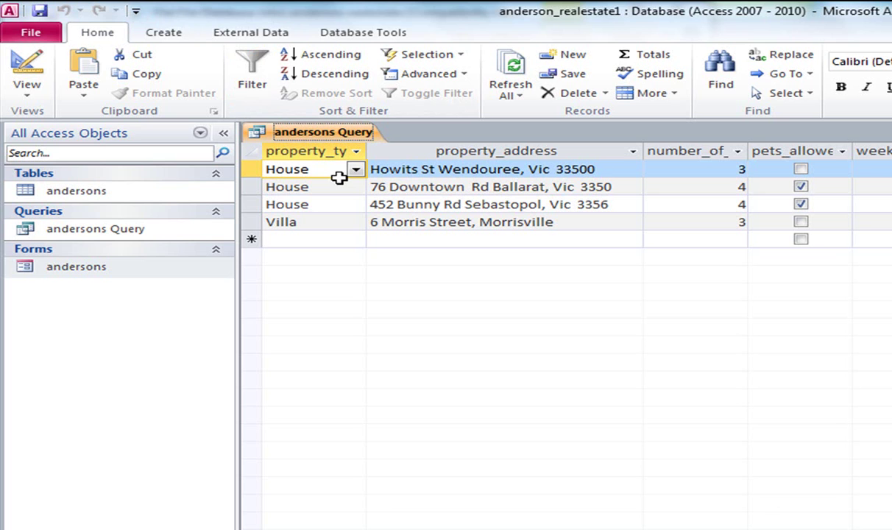
Start the Report Wizard on andersons Query with all six fields and no grouping.
left_click(163, 33)
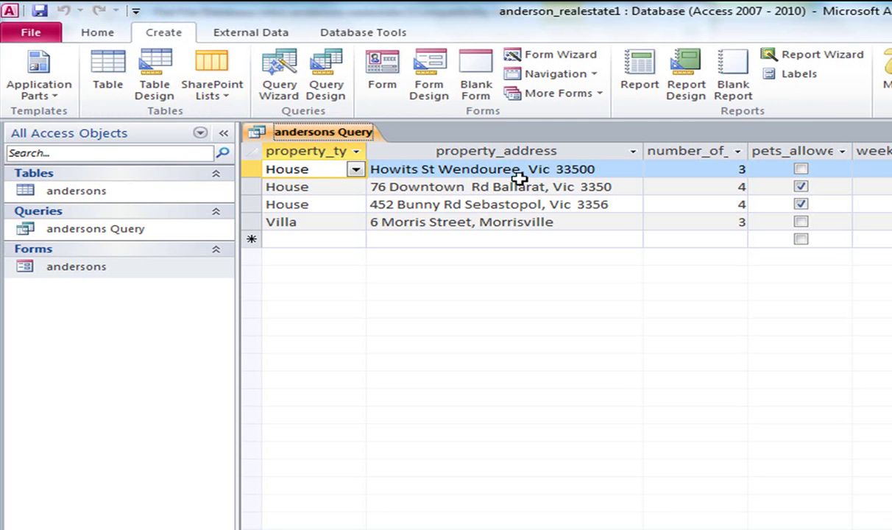
left_click(812, 56)
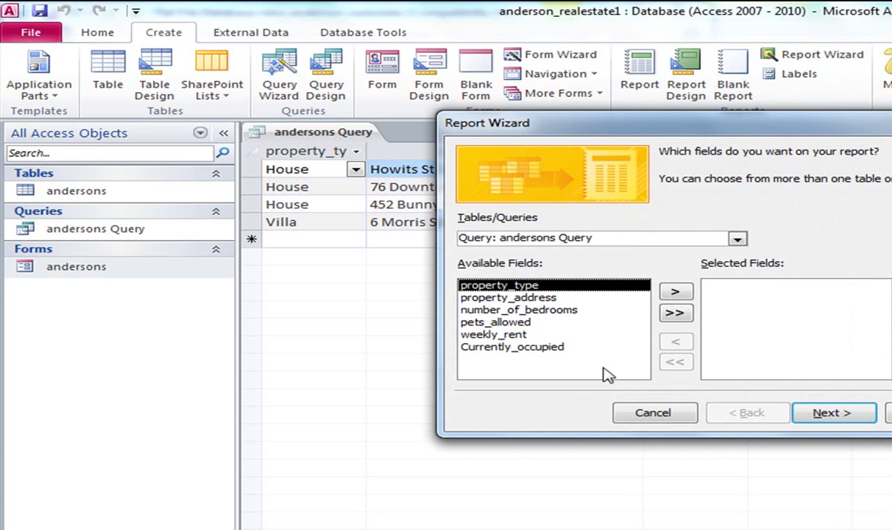
left_click(675, 315)
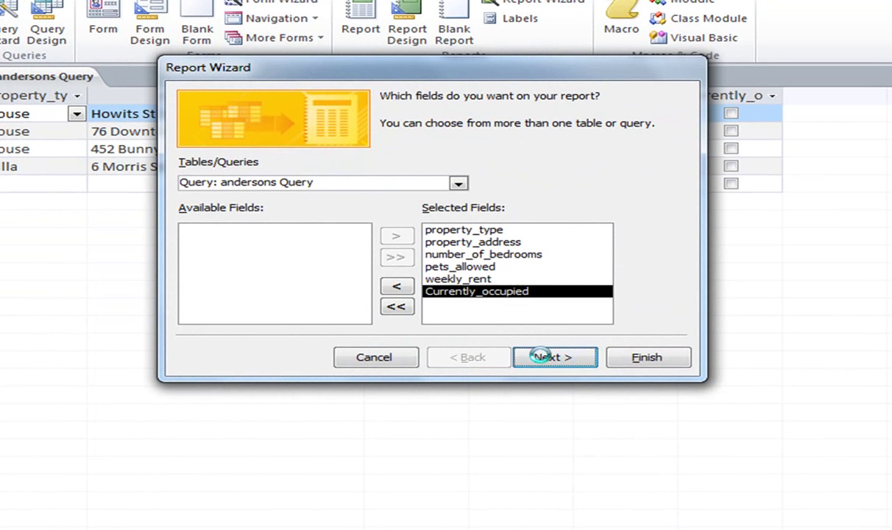
left_click(540, 356)
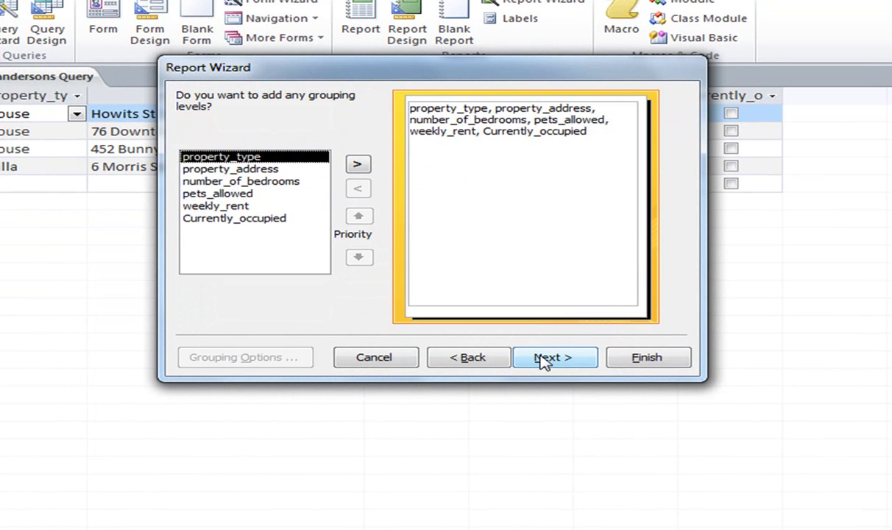
left_click(543, 358)
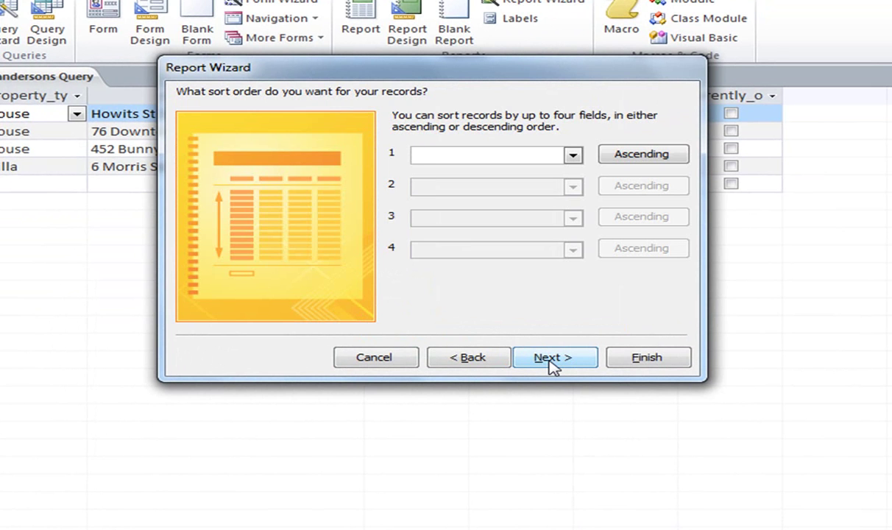
Sort by weekly_rent ascending, accept Tabular/Portrait layout, and finish to preview the report.
left_click_drag(483, 78, 452, 266)
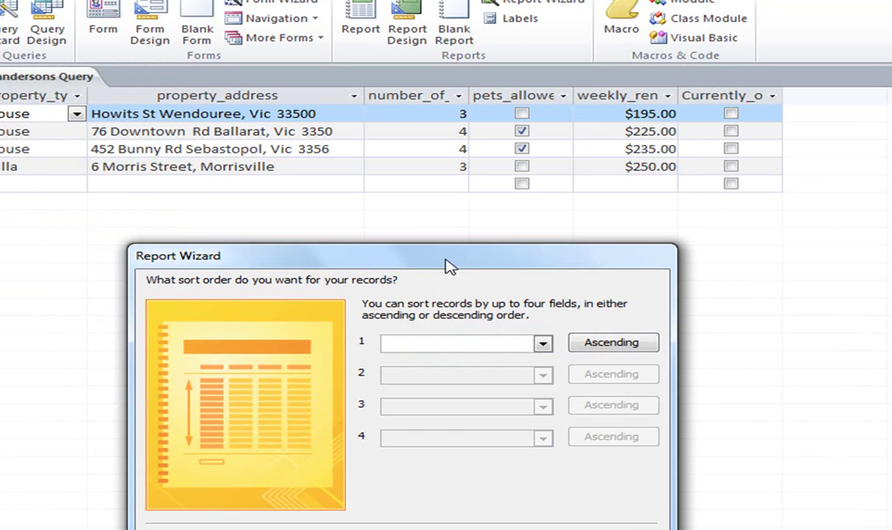
left_click(543, 343)
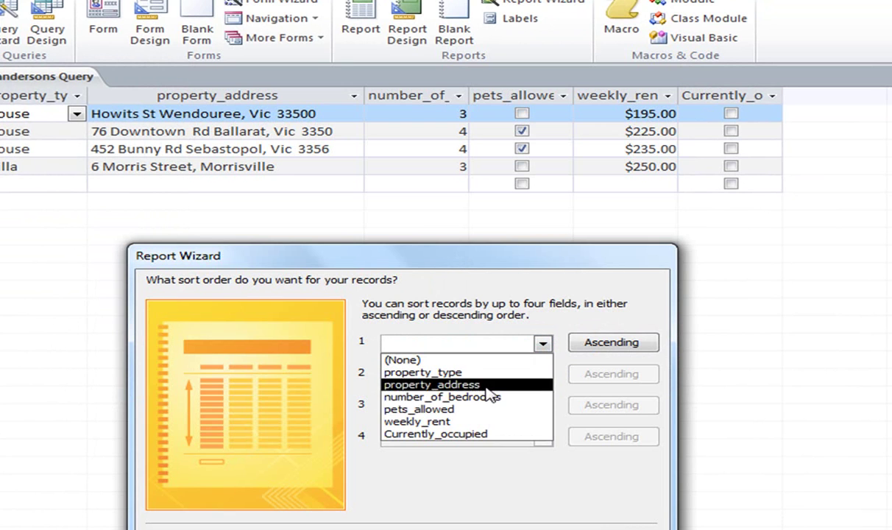
left_click(482, 422)
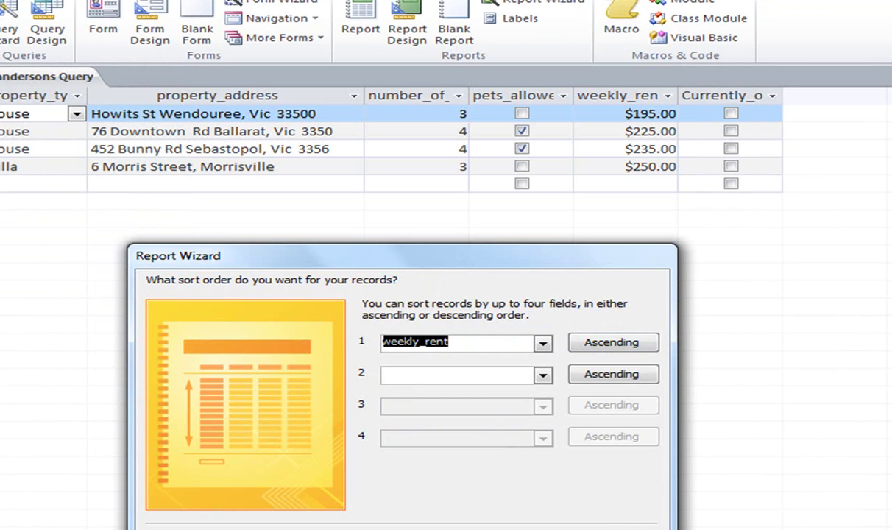
key("Return")
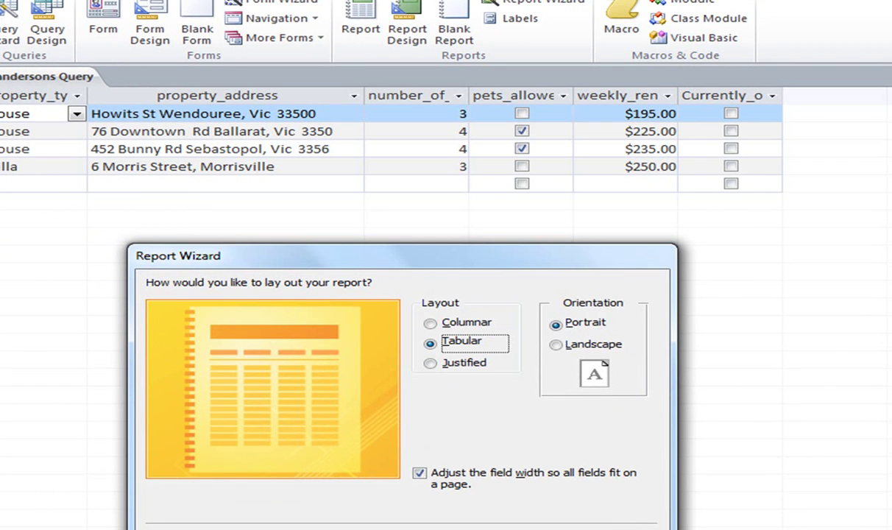
key("Return")
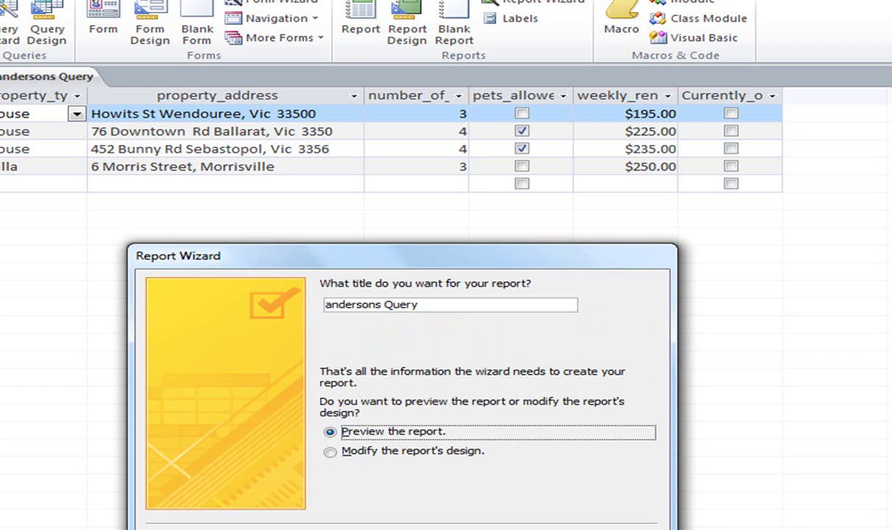
key("Return")
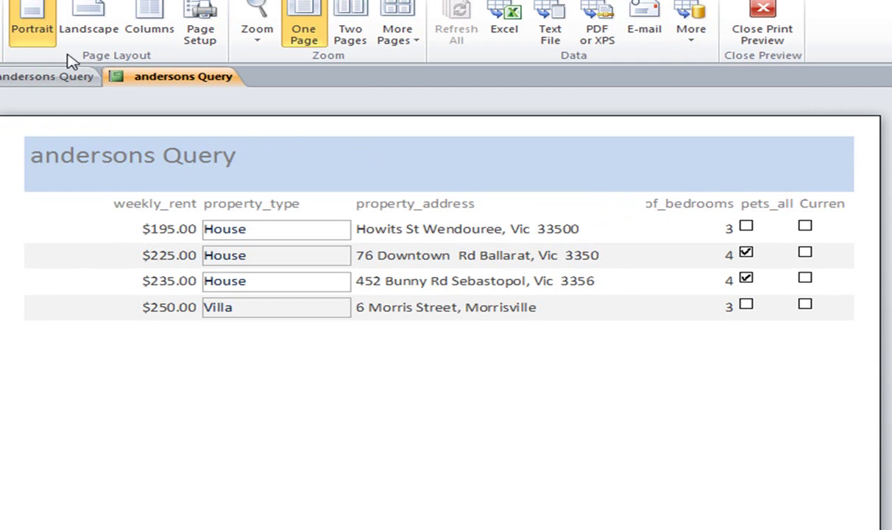
Set the report page to landscape and switch from Print Preview to Design View.
left_click(100, 23)
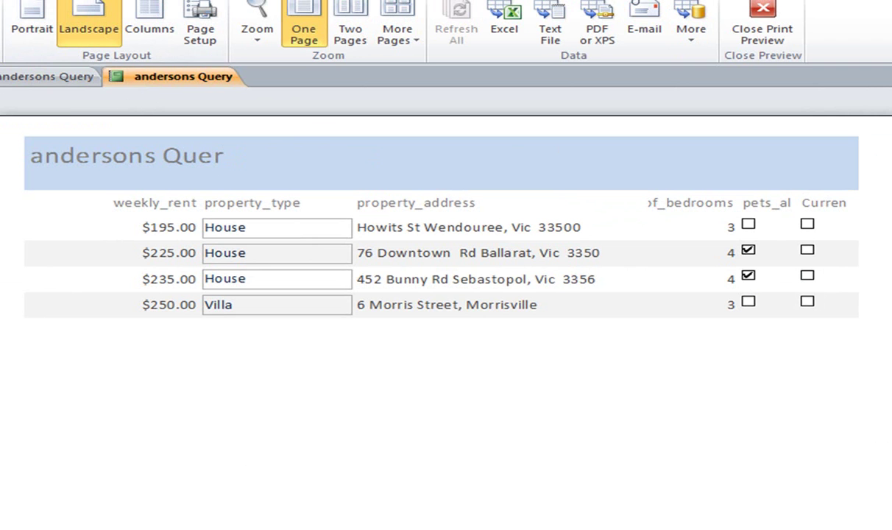
left_click(772, 30)
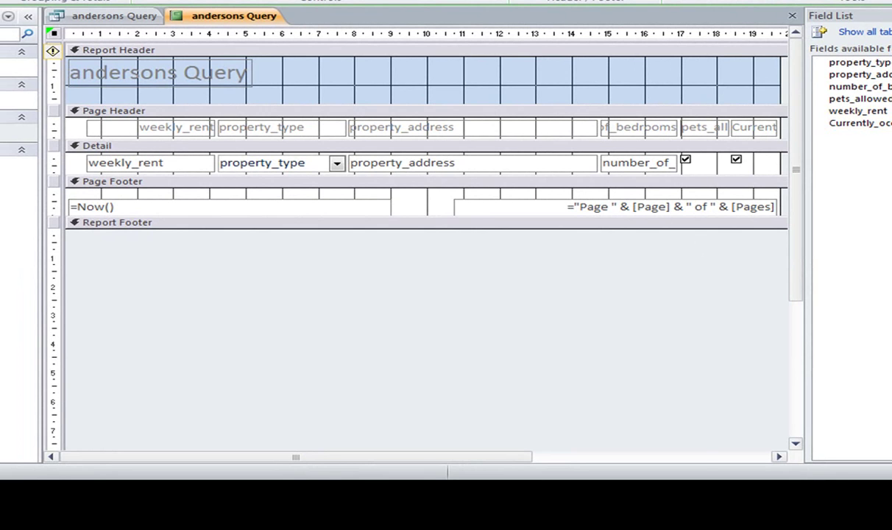
Hide the Field List and move the weekly_rent heading and value box to the left.
key("alt+F8")
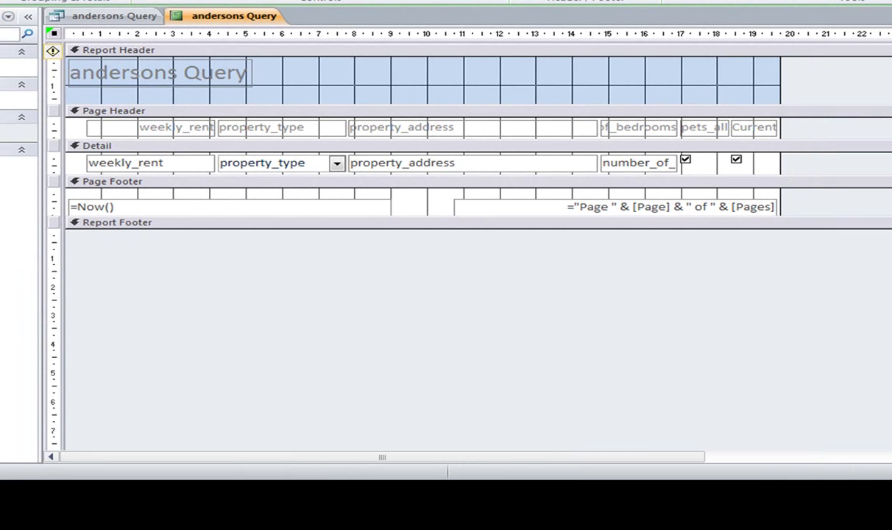
left_click(176, 135)
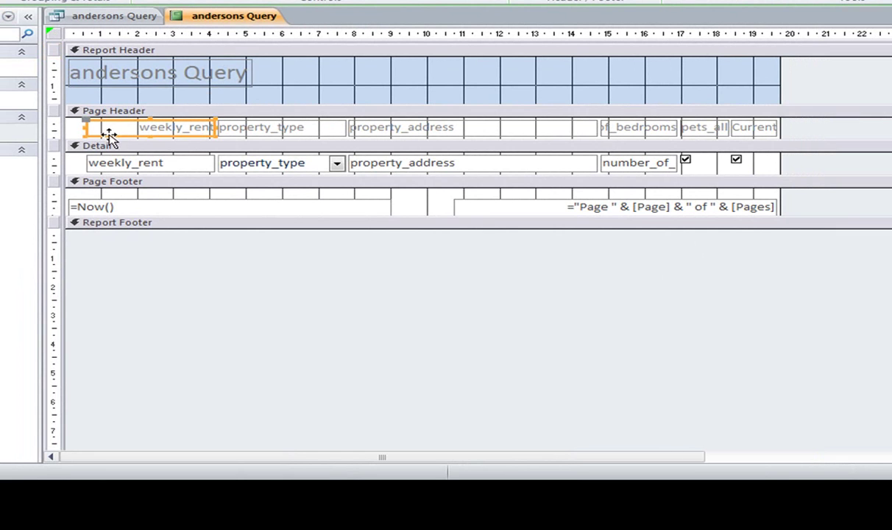
left_click_drag(101, 136, 102, 128)
left_click(169, 168)
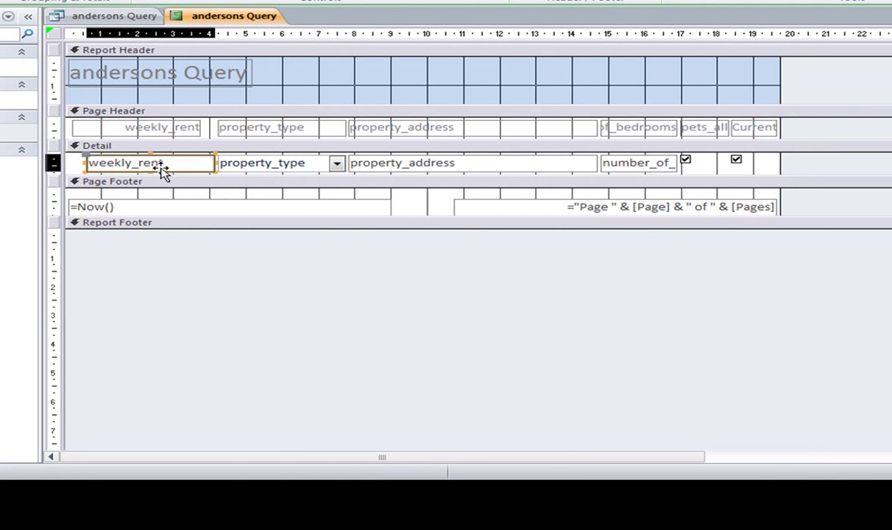
left_click_drag(144, 173, 129, 172)
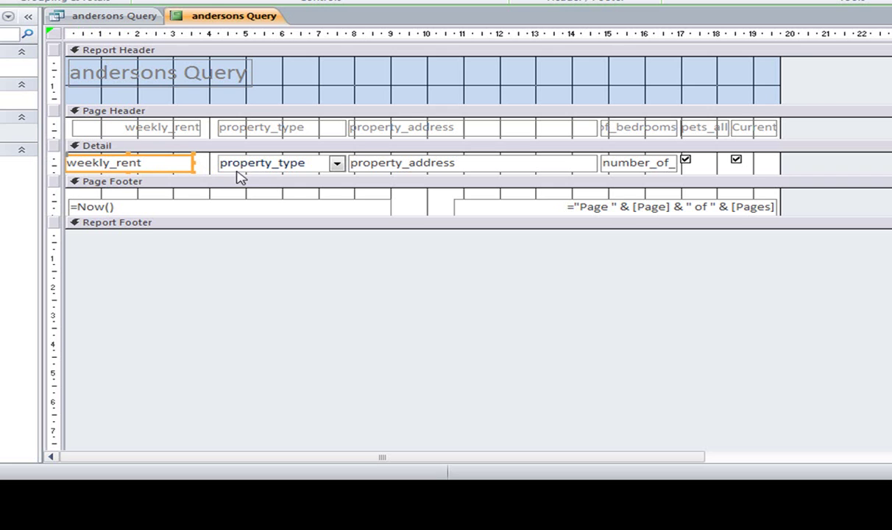
Widen the report and move the Currently_occupied heading and checkbox to the right edge.
left_click_drag(782, 68, 847, 71)
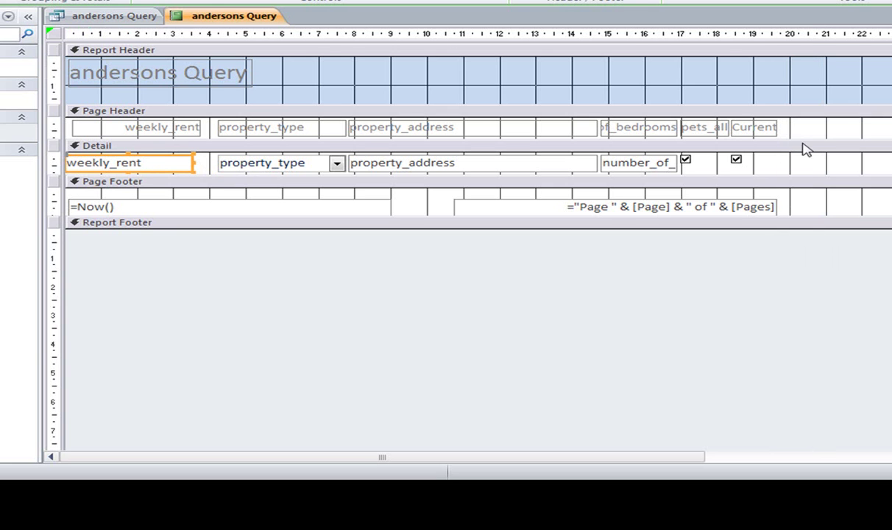
left_click(618, 131)
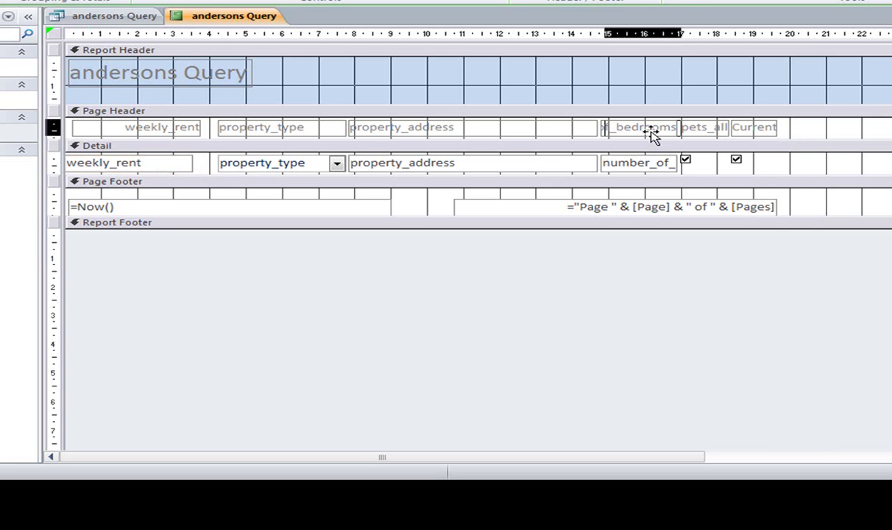
left_click(758, 131)
mouse_move(754, 120)
left_mouse_down()
mouse_move(733, 122)
mouse_move(886, 124)
left_mouse_up()
left_click(736, 159)
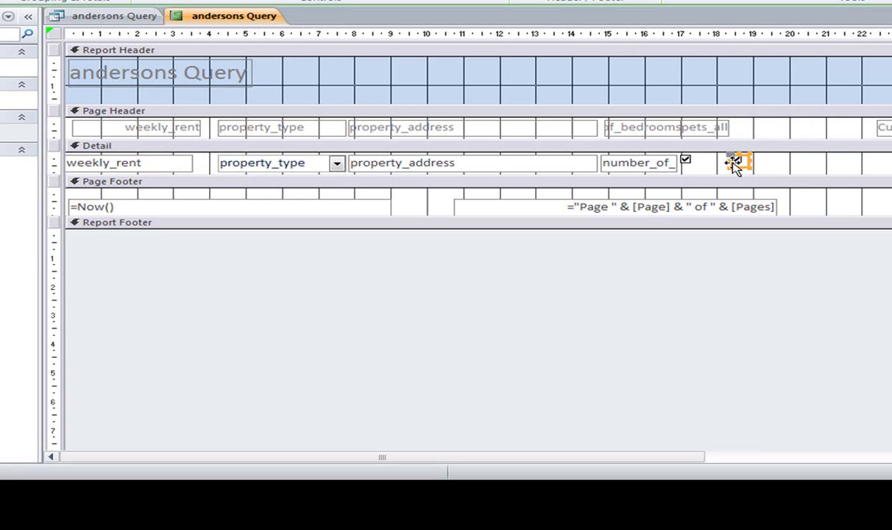
left_click_drag(735, 164, 888, 159)
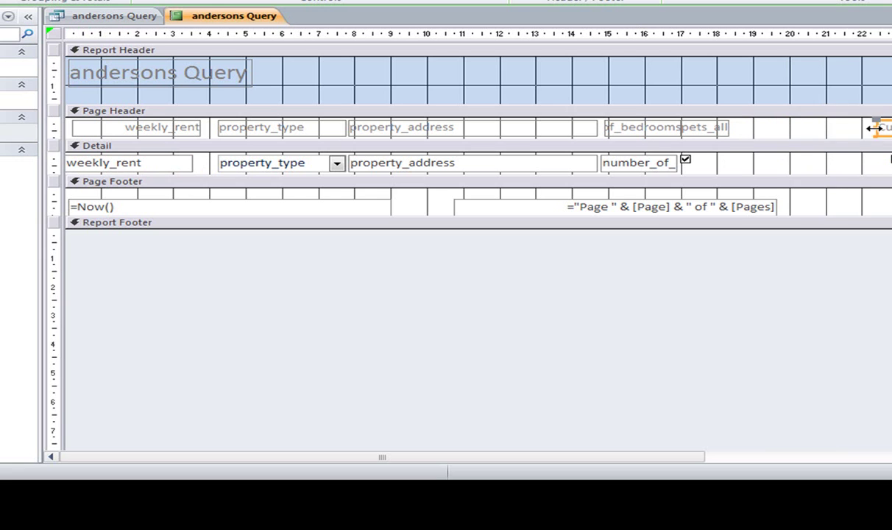
left_click_drag(874, 128, 838, 139)
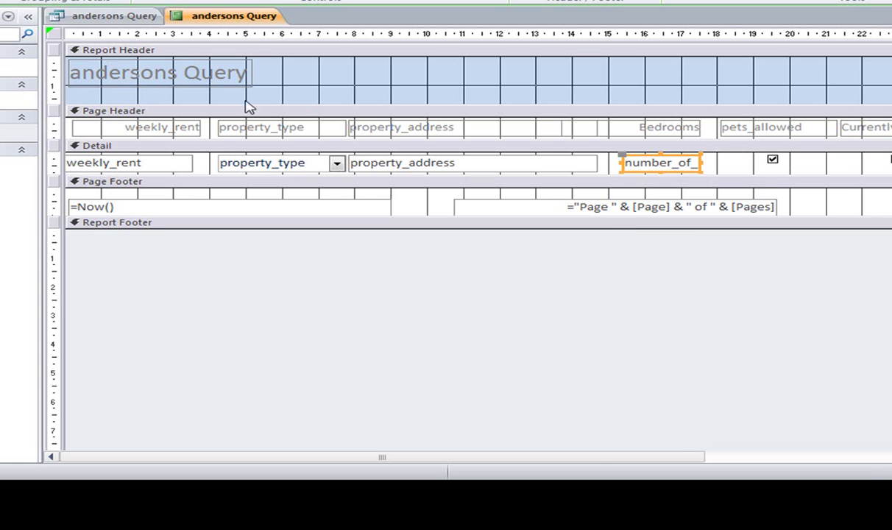
Replace the report header title with 'Unoccupied properties', fix the typo, and view the report.
left_click(186, 72)
left_click(184, 73)
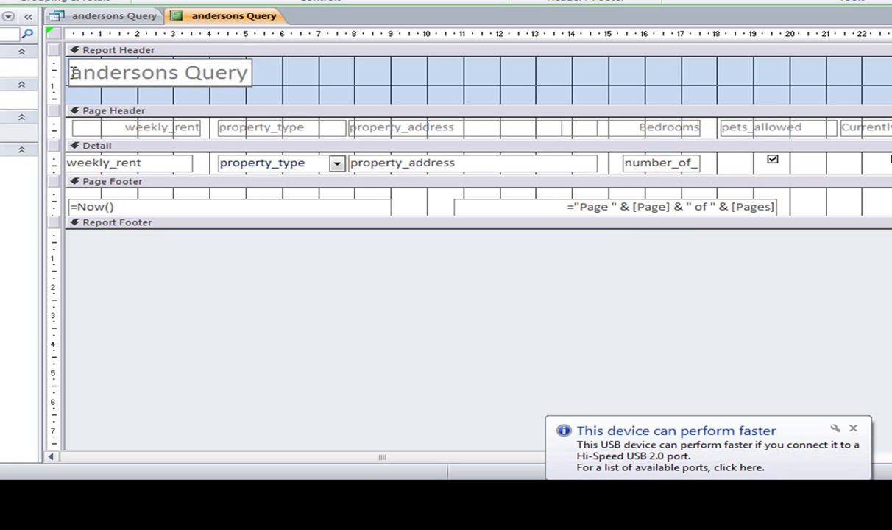
left_click_drag(72, 71, 228, 89)
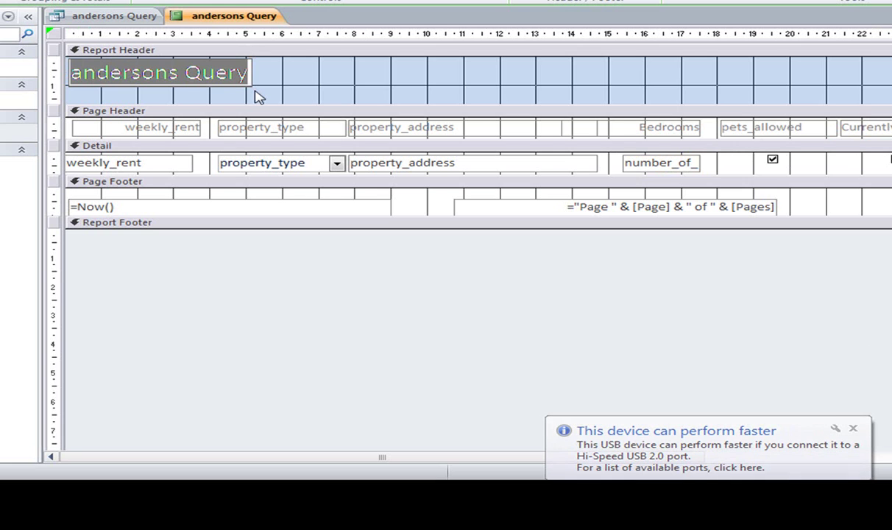
type("Unoccupied ")
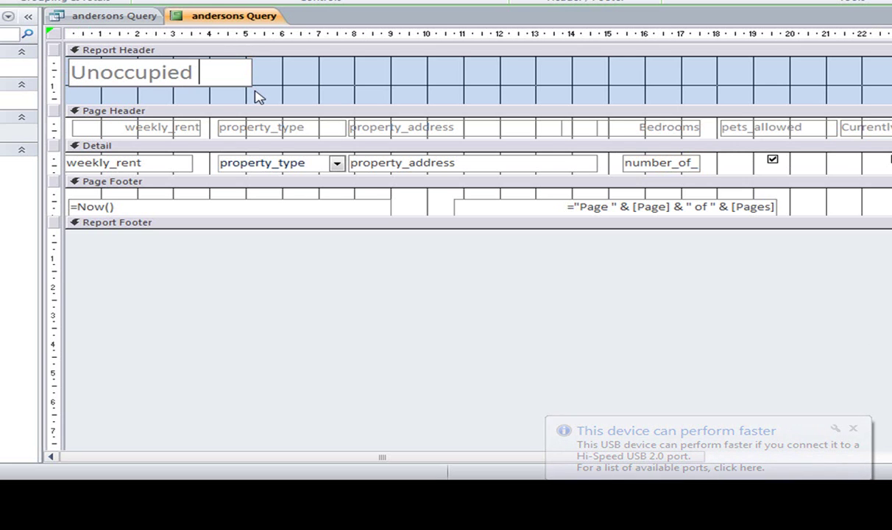
type("propoerties")
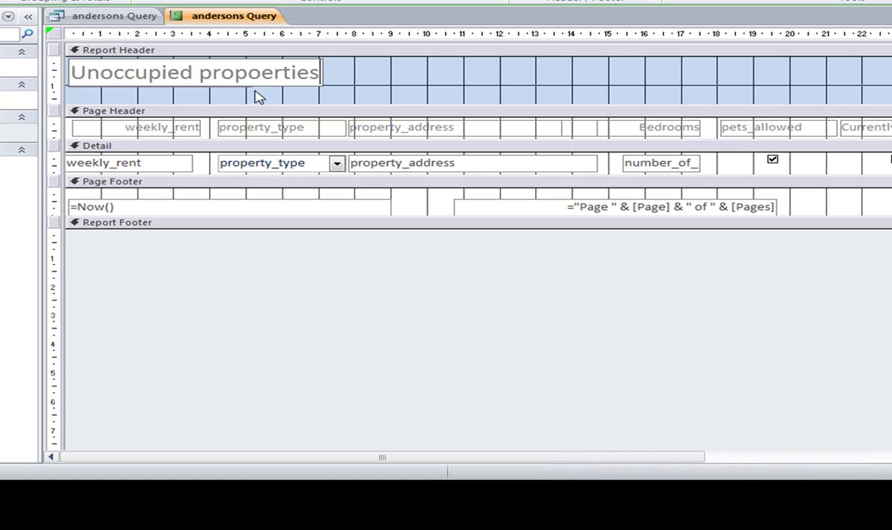
key("BackSpace")
key("BackSpace")
key("BackSpace")
key("BackSpace")
key("BackSpace")
key("BackSpace")
key("BackSpace")
type("e")
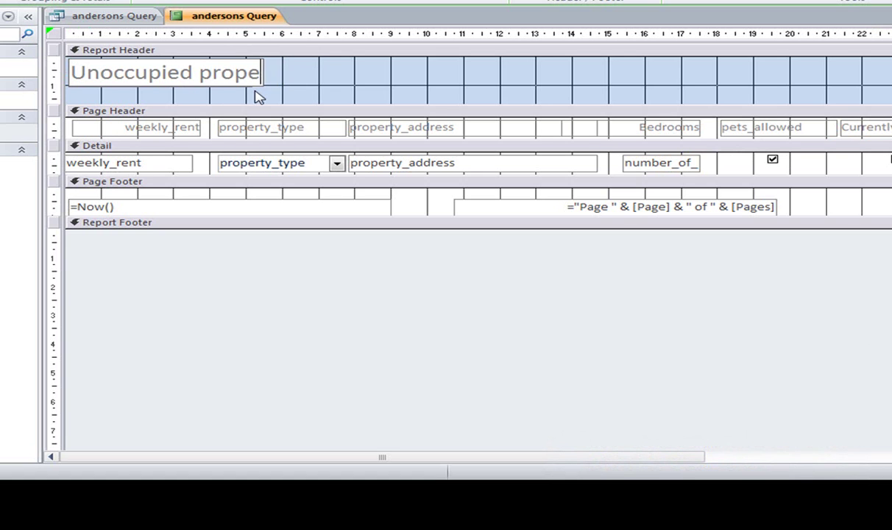
type("rtiesd")
key("BackSpace")
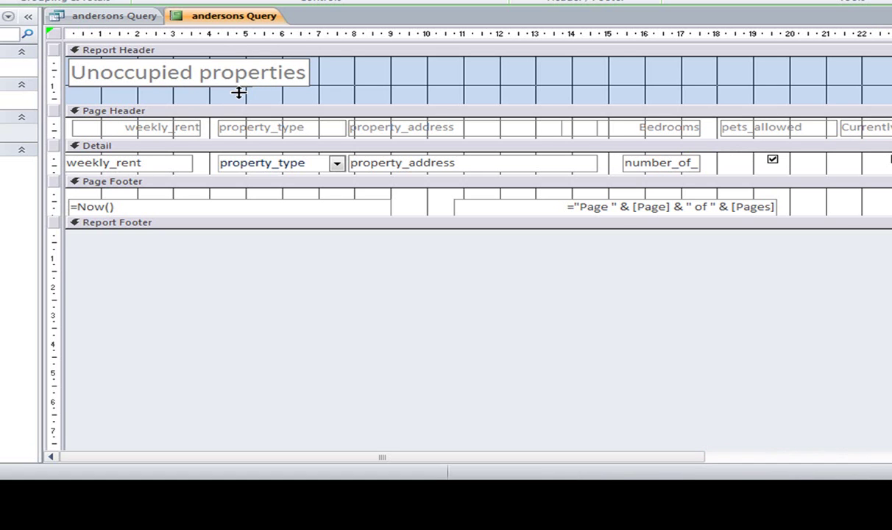
key("F5")
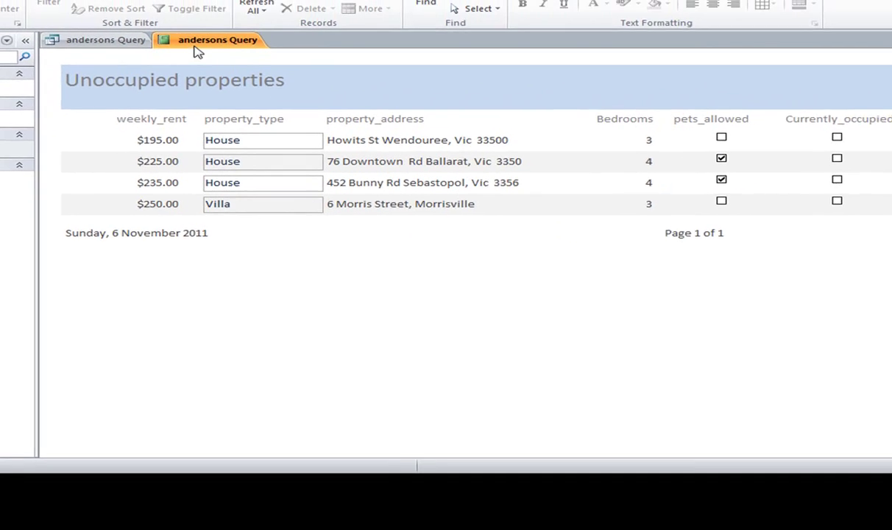
Save the report and close it.
right_click(214, 17)
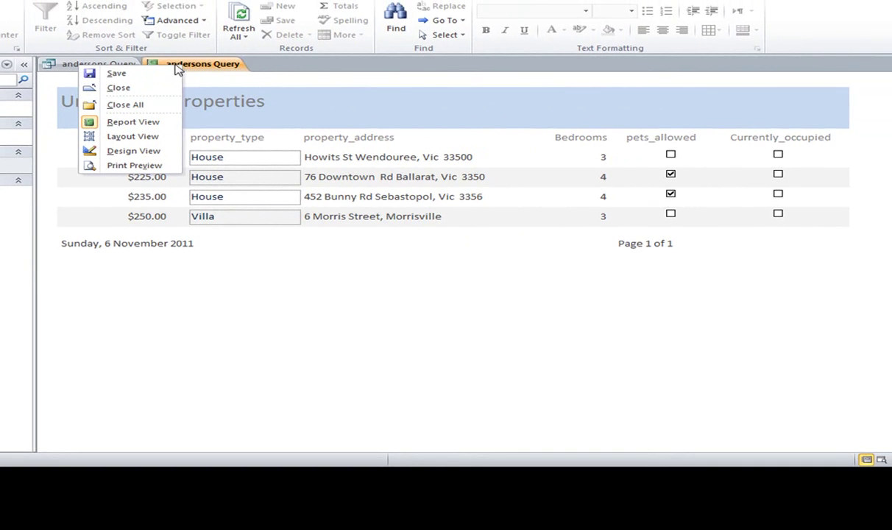
left_click(154, 80)
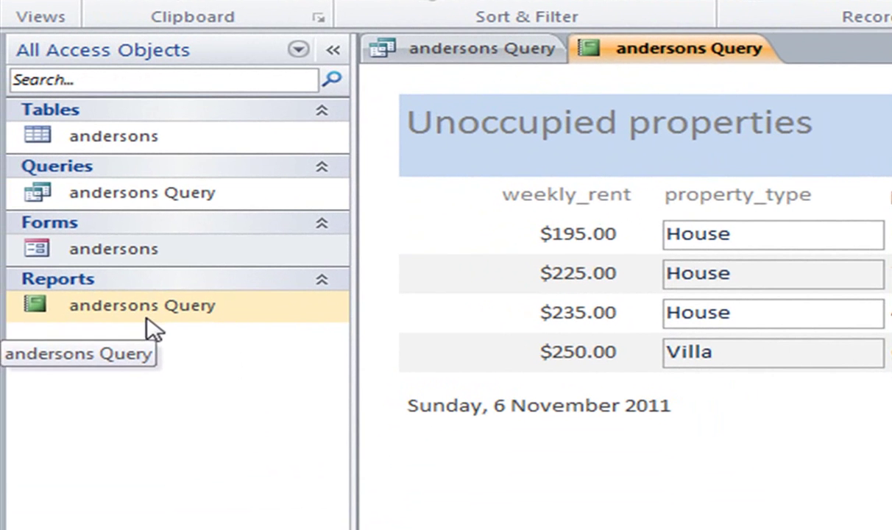
right_click(745, 53)
left_click(642, 91)
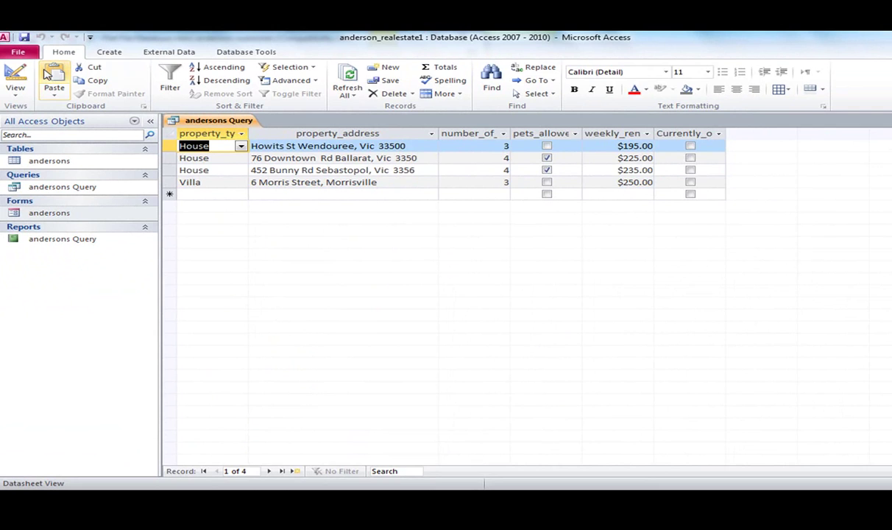
Run the andersons Query to check its four unoccupied results, then close it.
left_click(16, 79)
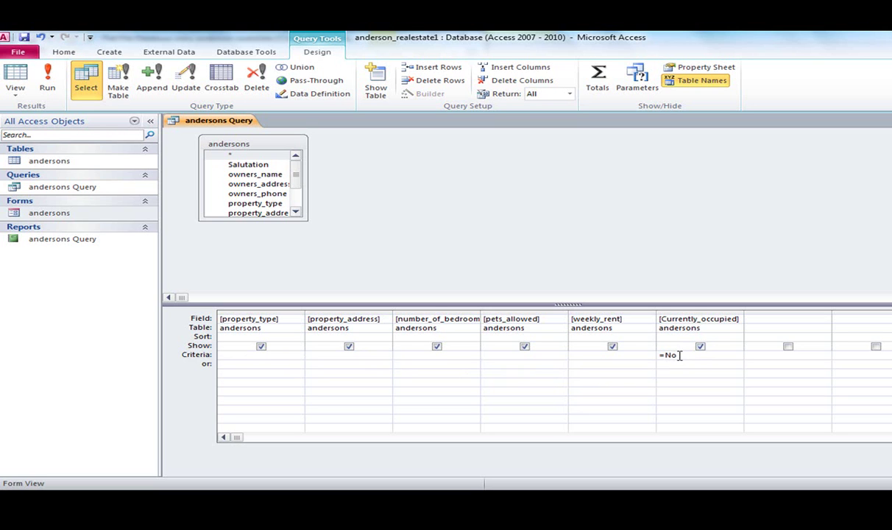
left_click(48, 81)
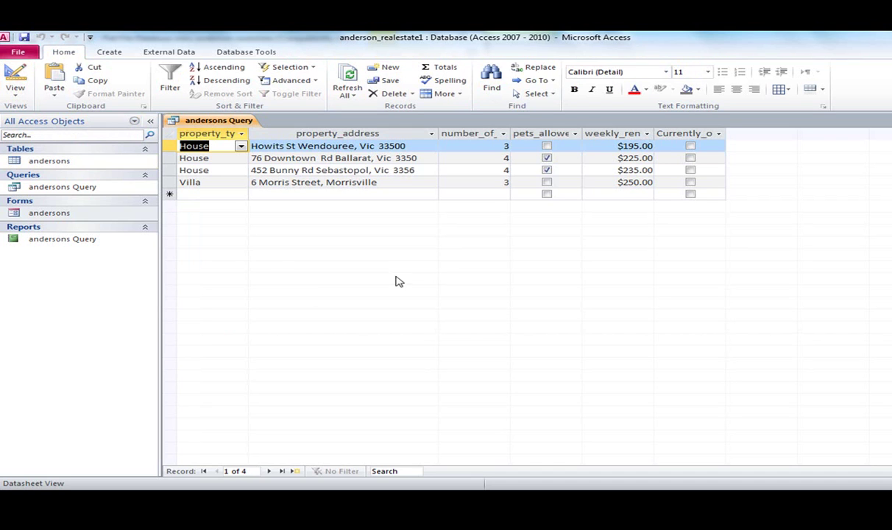
left_click(15, 77)
right_click(184, 120)
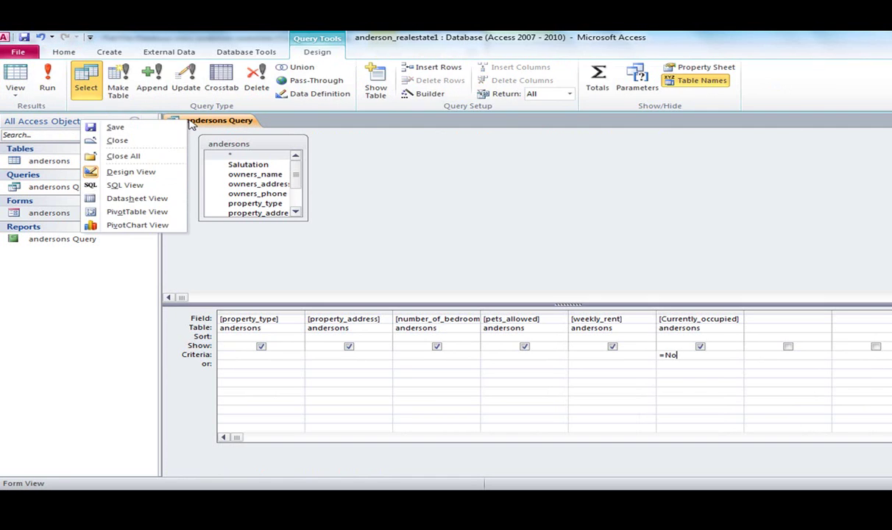
left_click(153, 142)
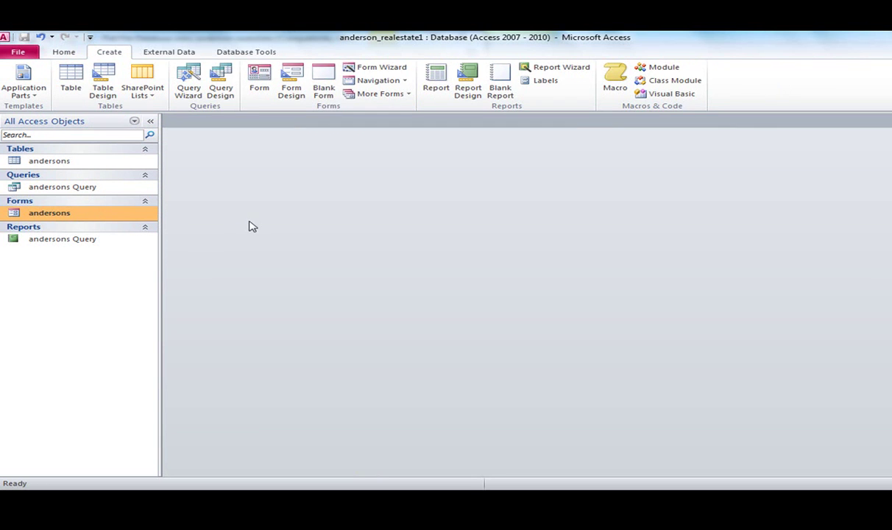
Snap the Access window to the right half beside Word and close the AutoPlay window.
left_click(64, 53)
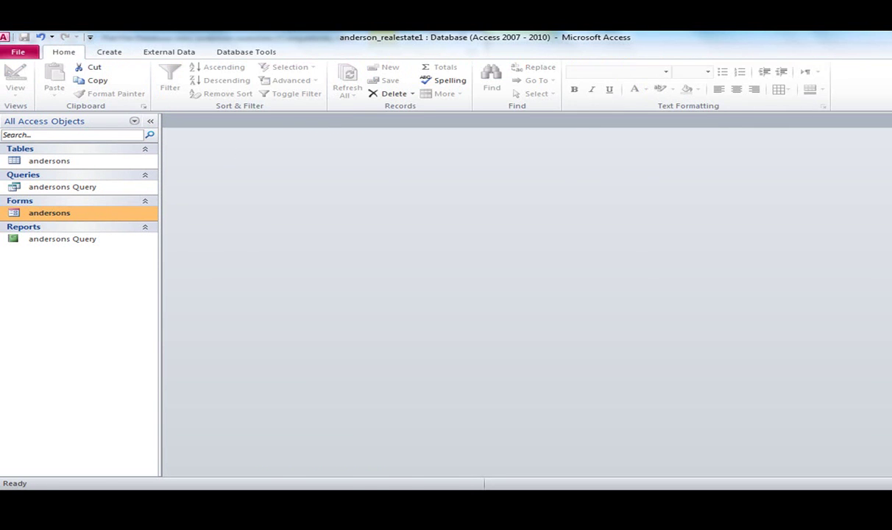
key("super+Down")
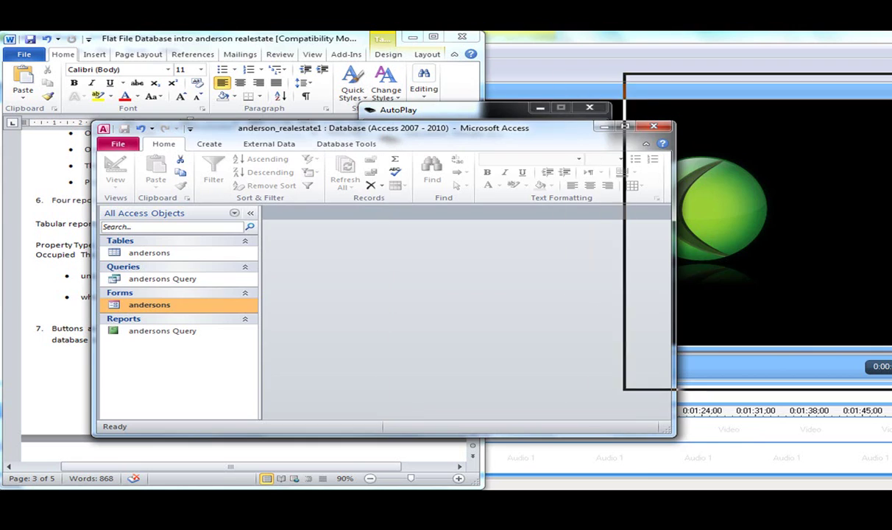
left_click_drag(625, 126, 889, 126)
left_click_drag(405, 111, 290, 122)
left_click(469, 119)
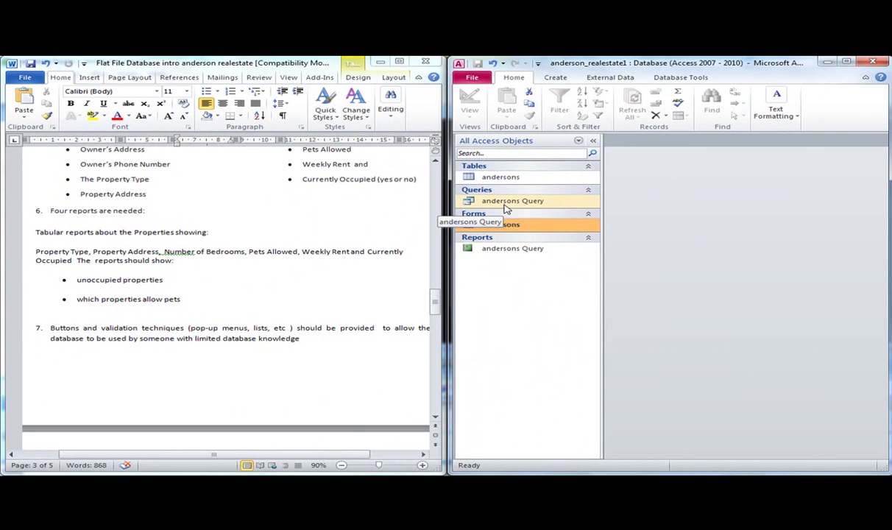
Copy and paste andersons Query, naming the duplicate 'Allow Pets'.
right_click(506, 205)
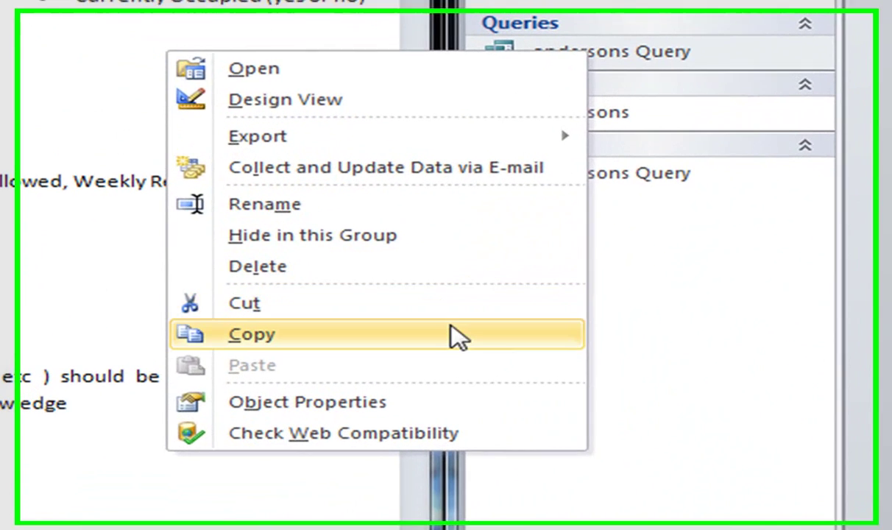
left_click(450, 311)
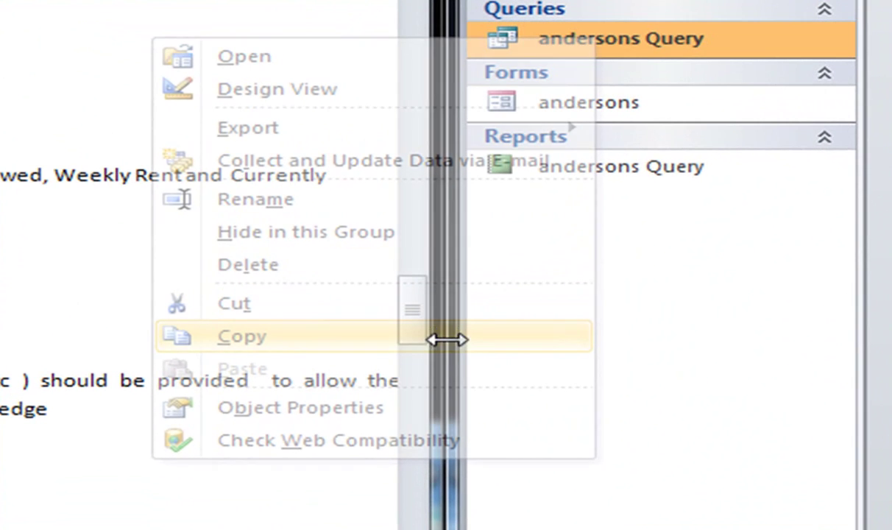
right_click(591, 44)
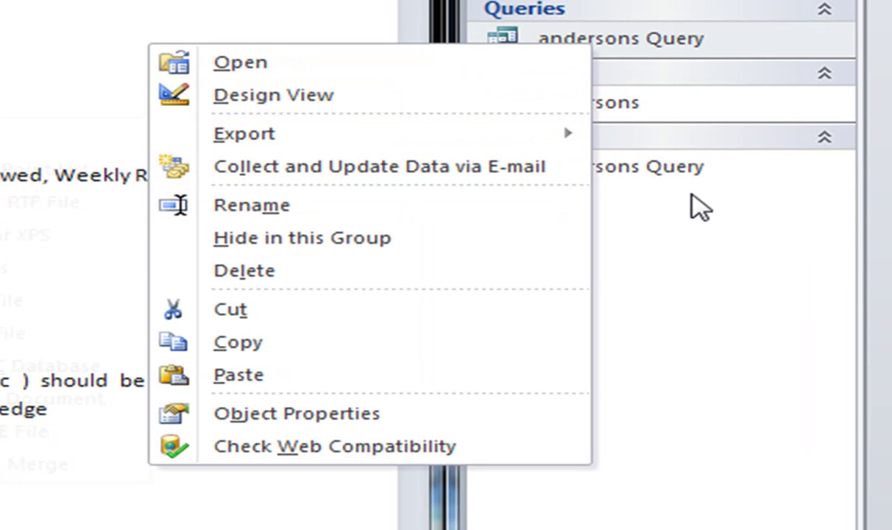
key("p")
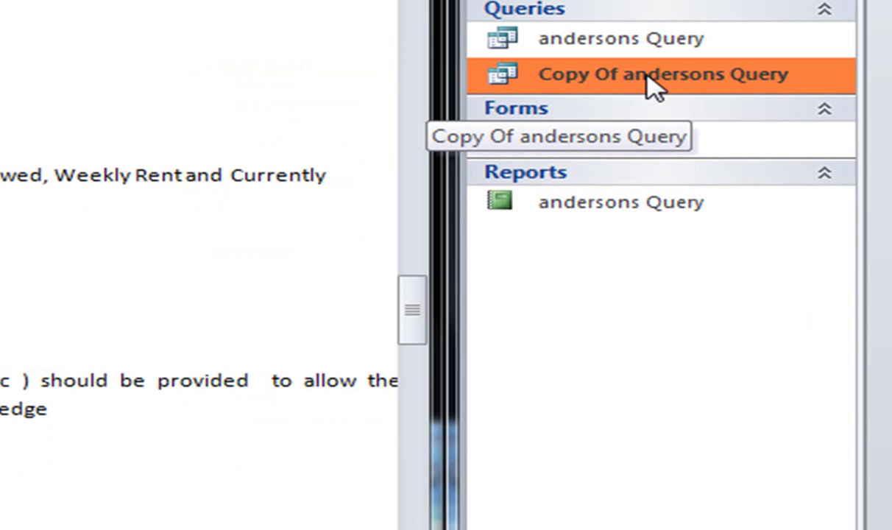
right_click(650, 85)
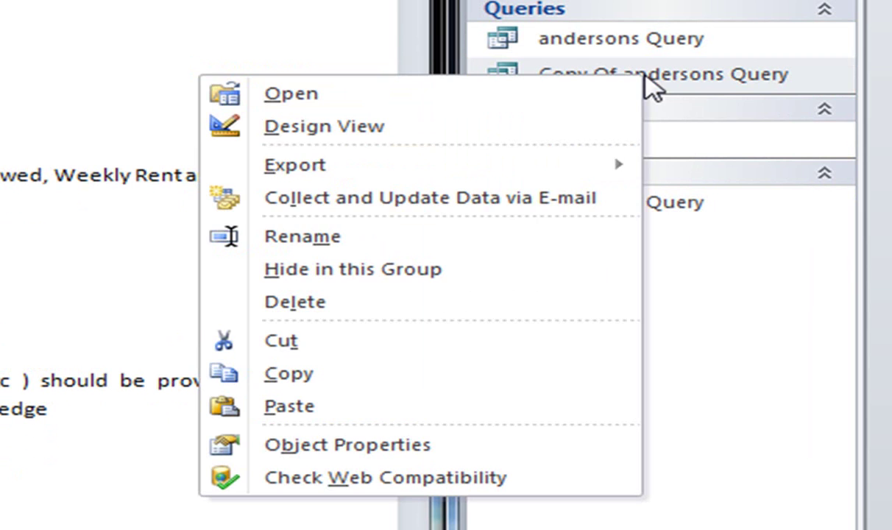
left_click(514, 242)
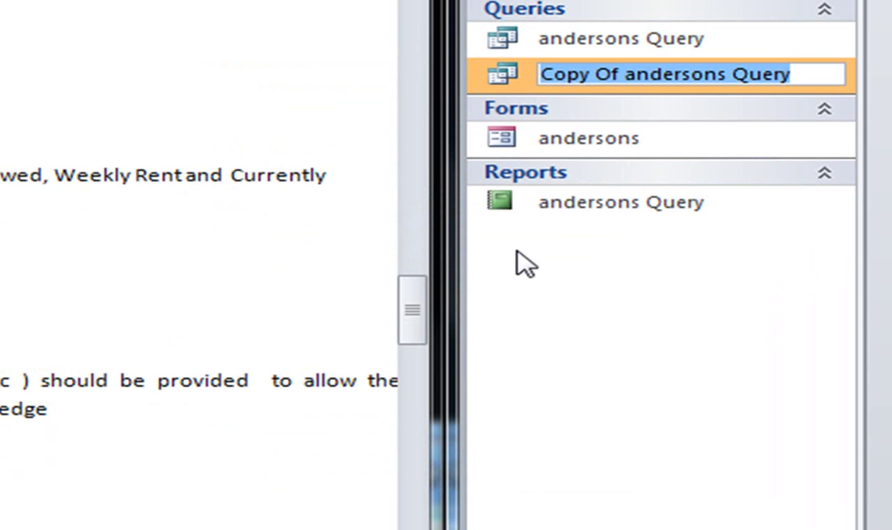
type("Allow Pets")
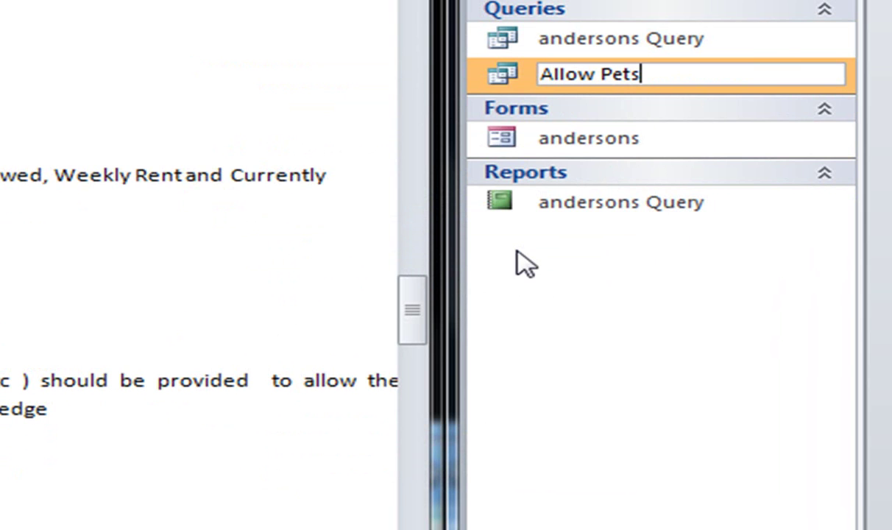
left_click(663, 44)
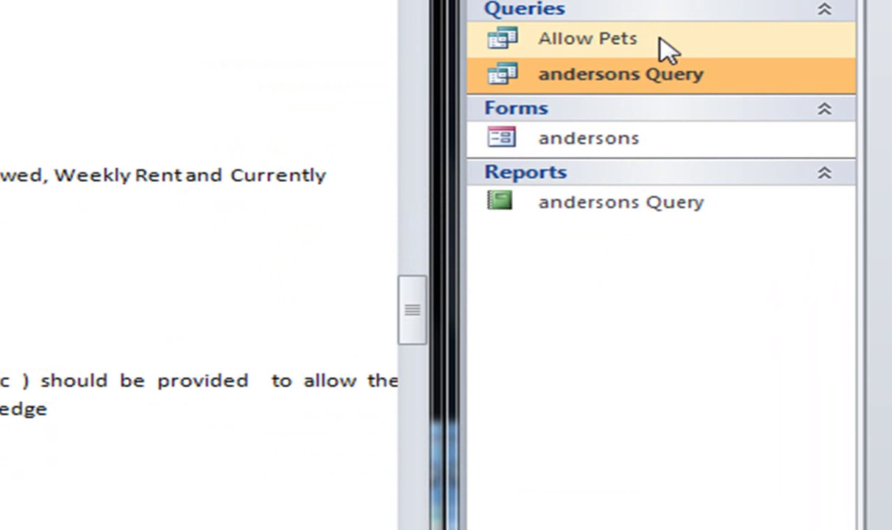
Rename the original andersons Query to 'Unoccupied Properties'.
right_click(657, 81)
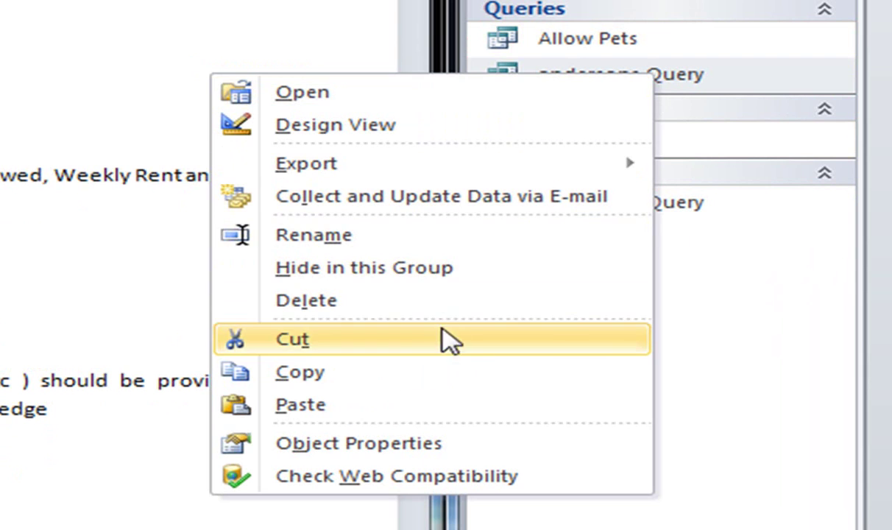
left_click(433, 236)
type("U")
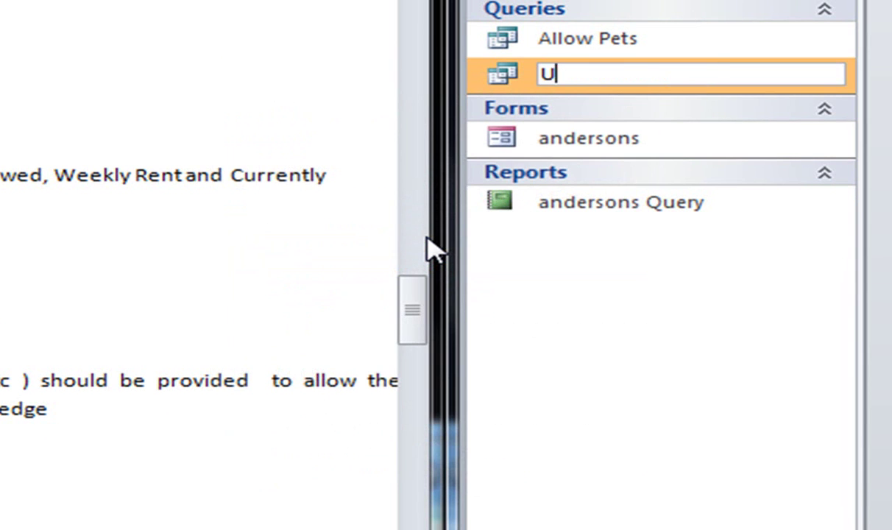
type("noccupied ")
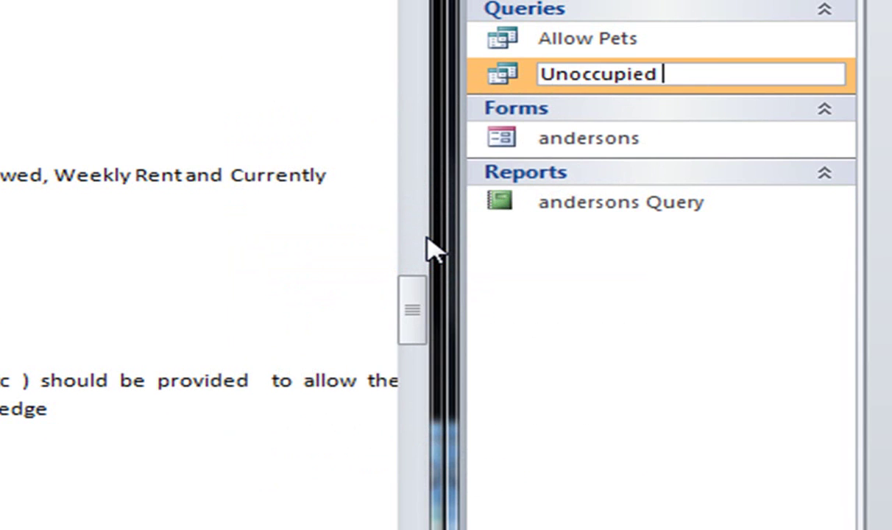
type("Priopo")
key("BackSpace")
key("BackSpace")
key("BackSpace")
key("BackSpace")
type("op")
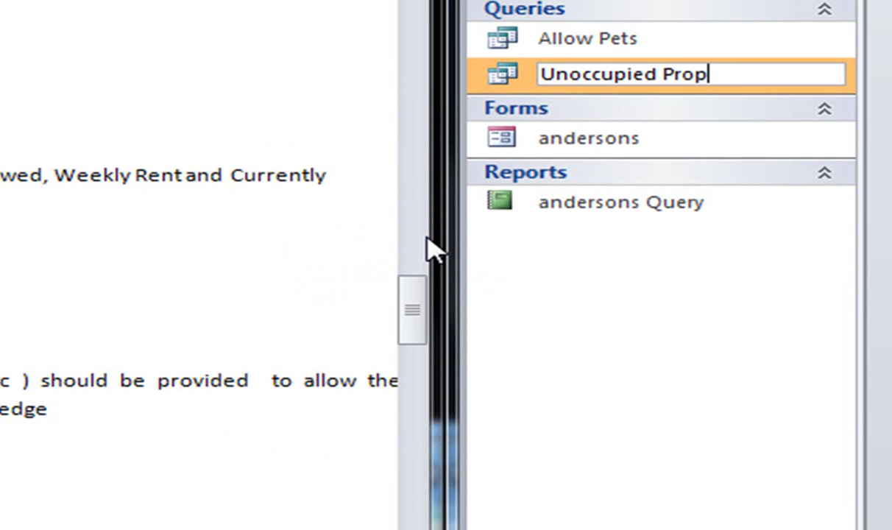
type("rerties")
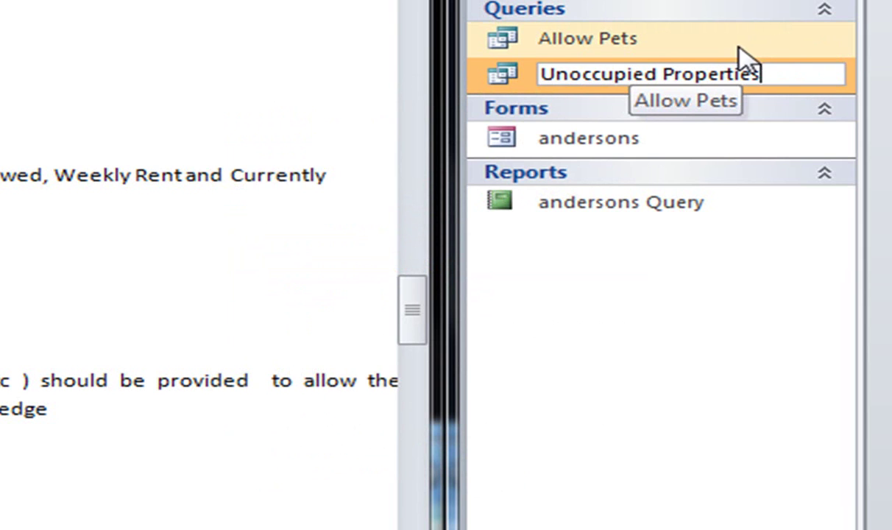
left_click(502, 81)
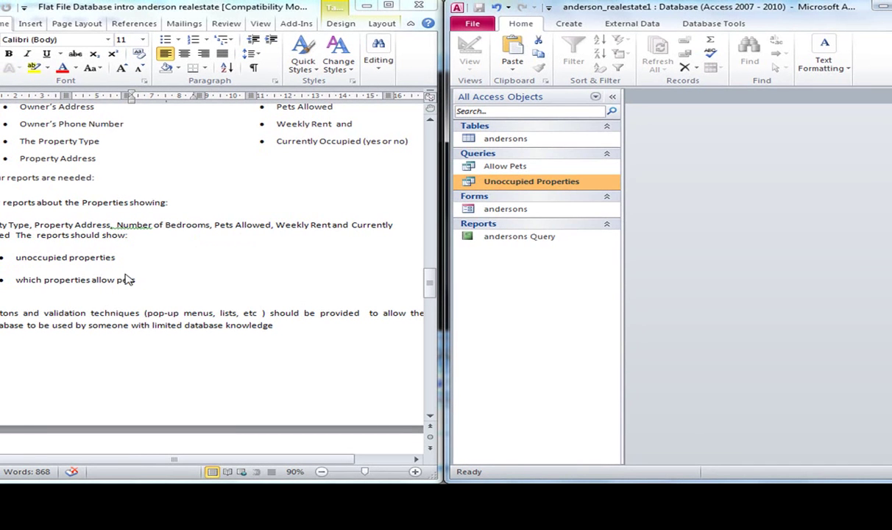
Give the Allow Pets query a pets_allowed criterion of =Yes and run it, returning five properties.
double_click(494, 167)
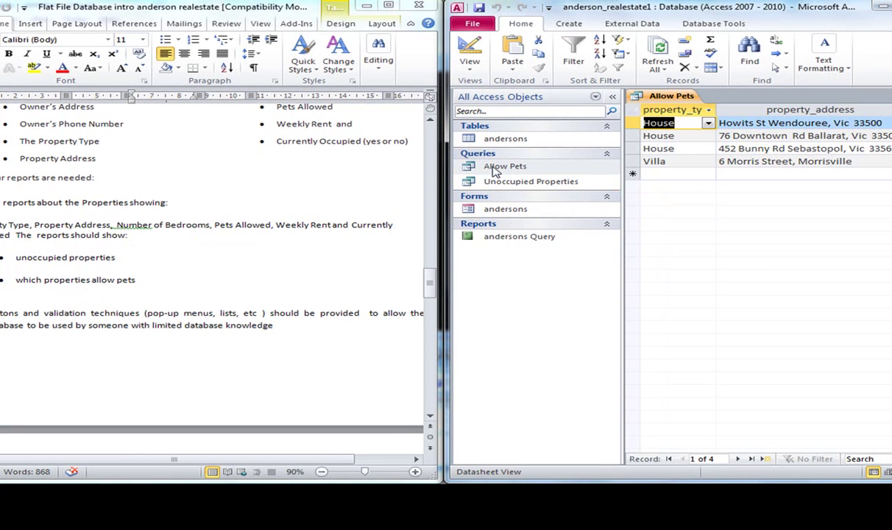
left_click(470, 47)
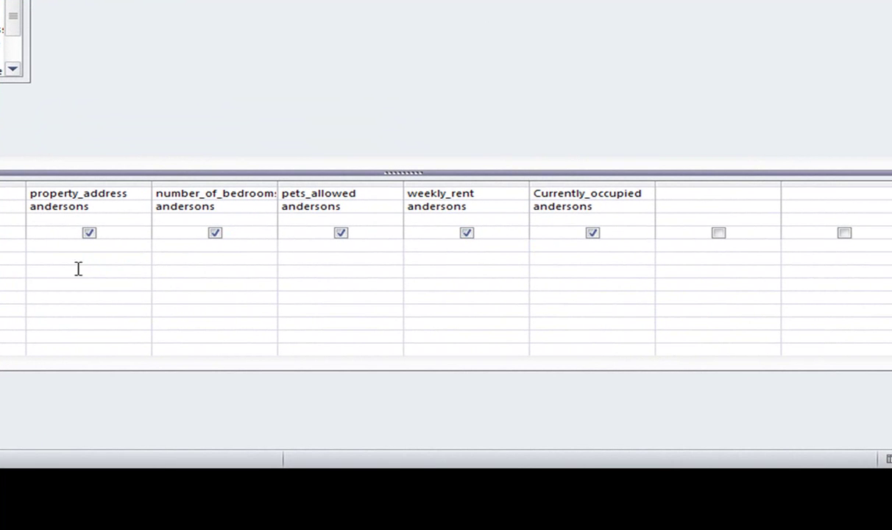
left_click(307, 246)
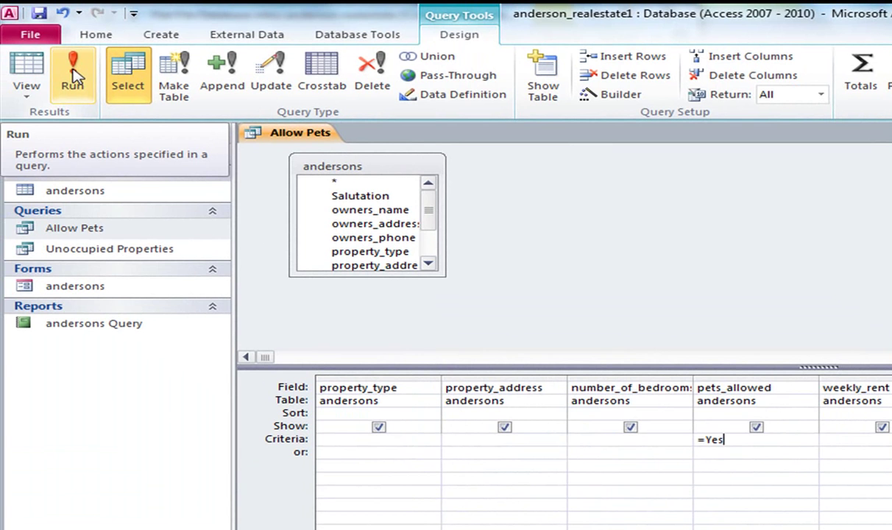
left_click(74, 77)
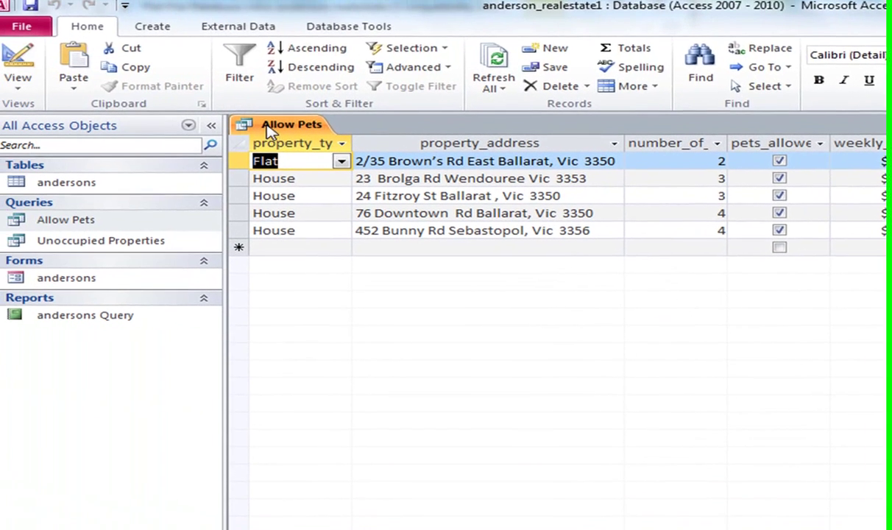
Start the Report Wizard with all six query fields, sorted by weekly_rent ascending.
left_click(156, 28)
left_click(758, 50)
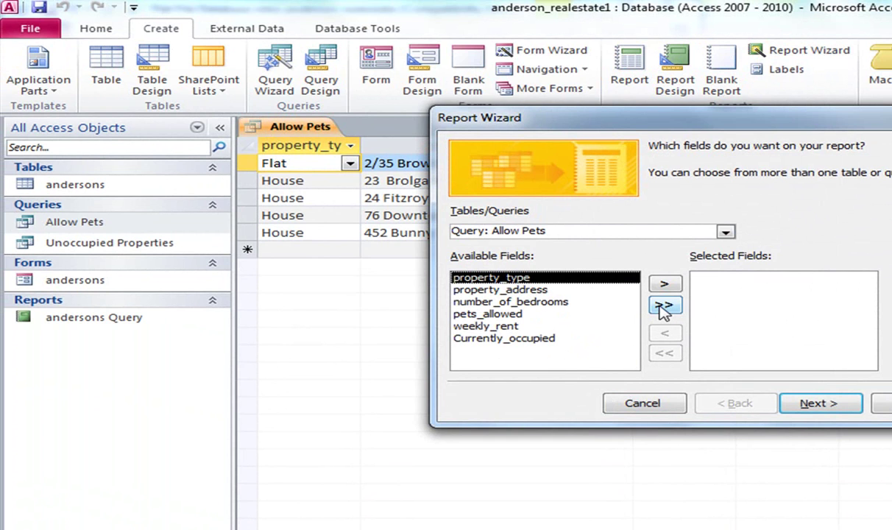
left_click(663, 306)
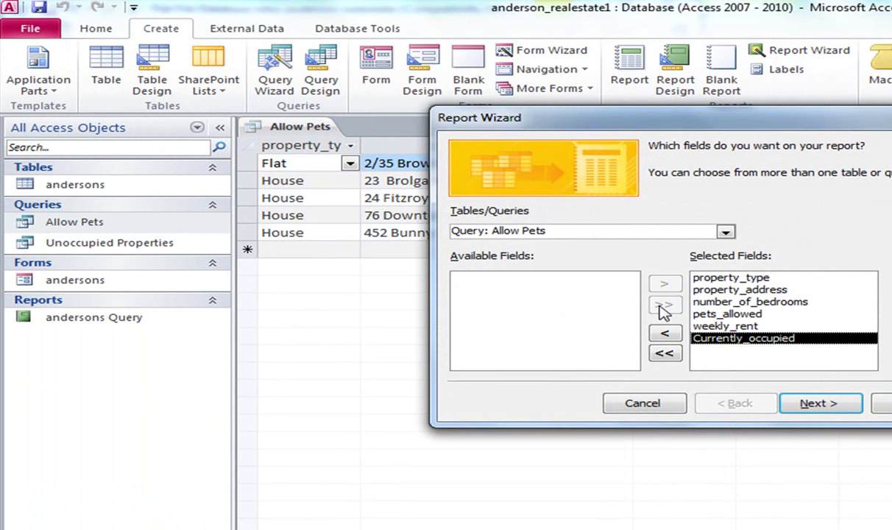
left_click(833, 409)
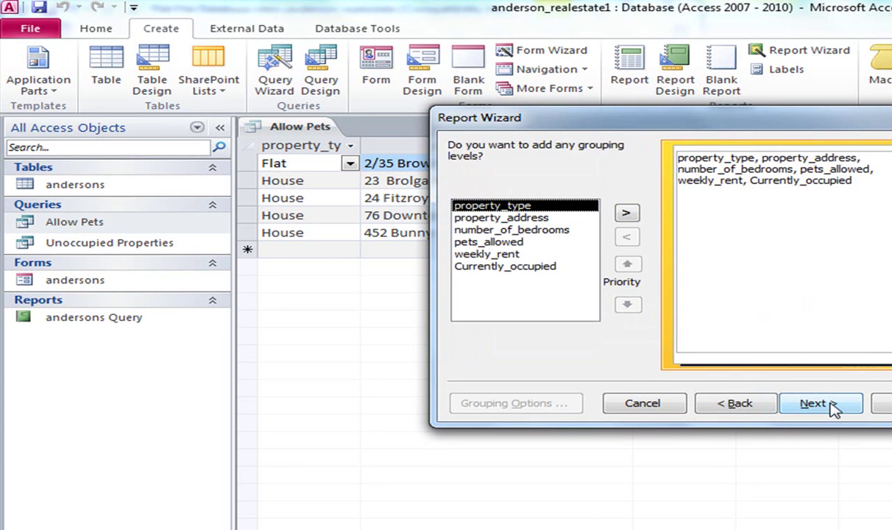
left_click(832, 409)
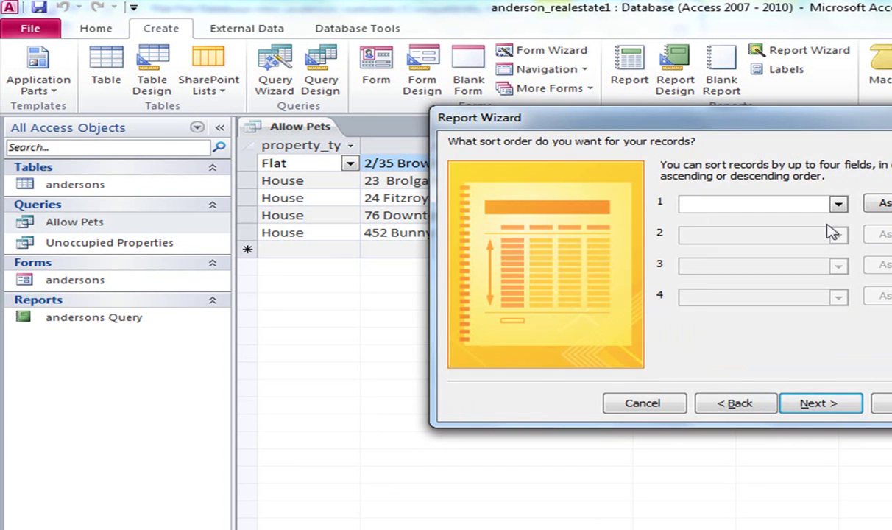
left_click(839, 205)
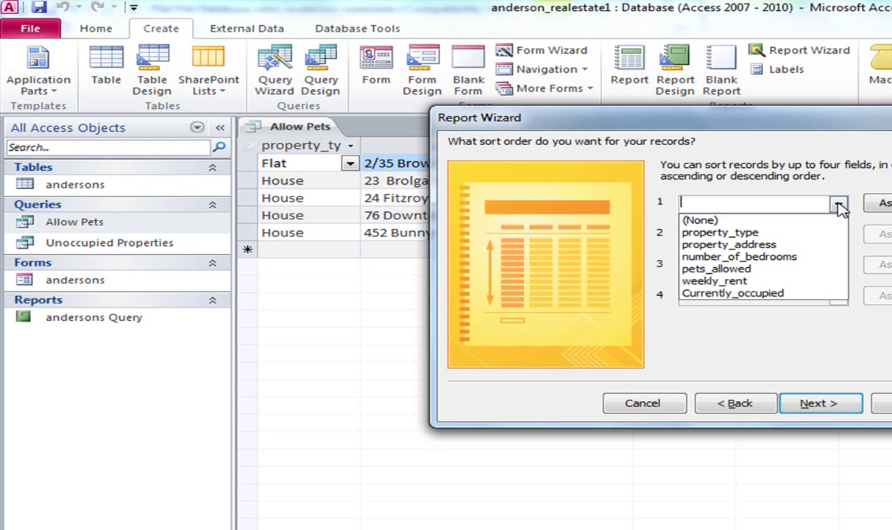
left_click(804, 283)
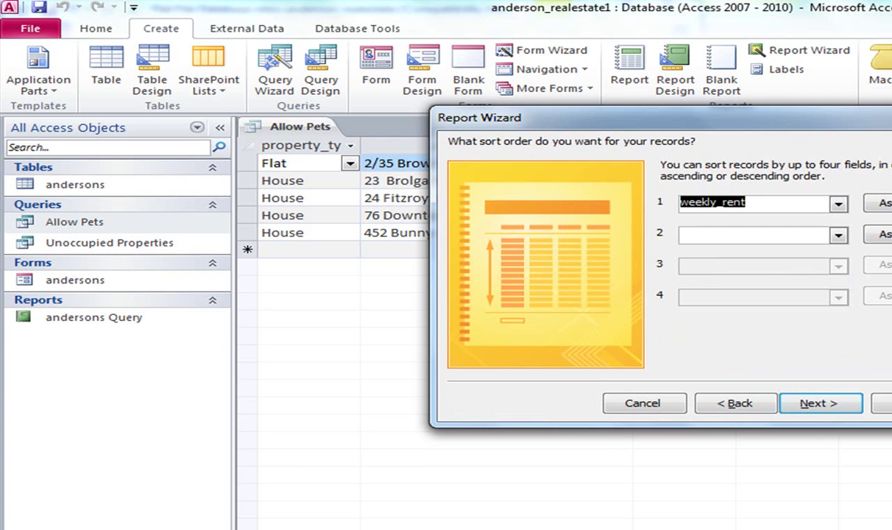
Choose landscape orientation and finish the Allow Pets report.
left_click_drag(790, 119, 738, 262)
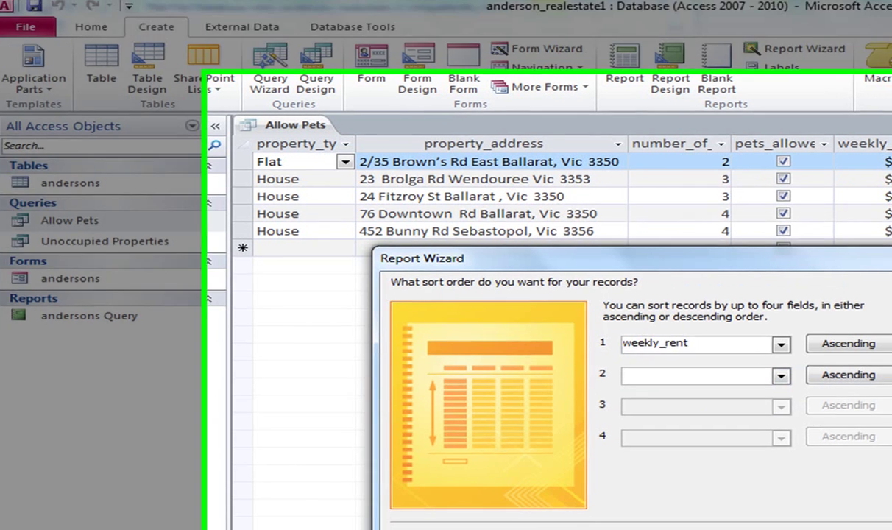
left_click(769, 529)
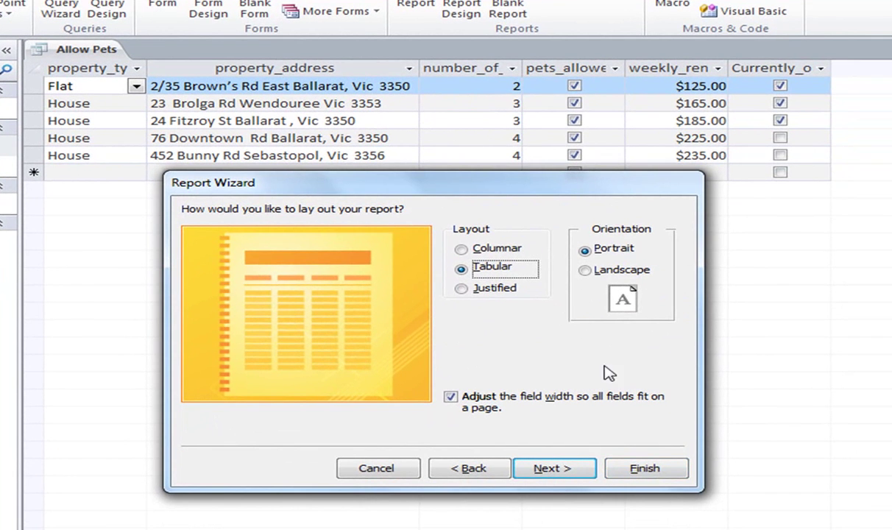
left_click(585, 270)
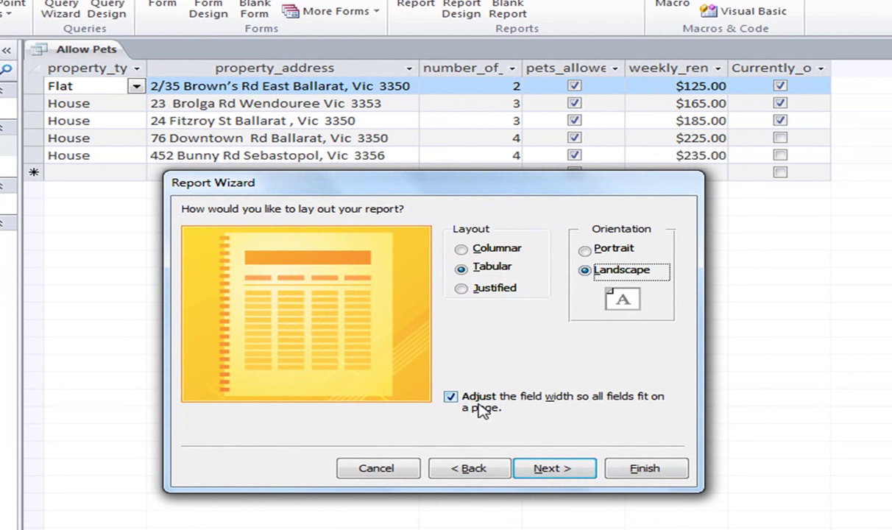
left_click(564, 471)
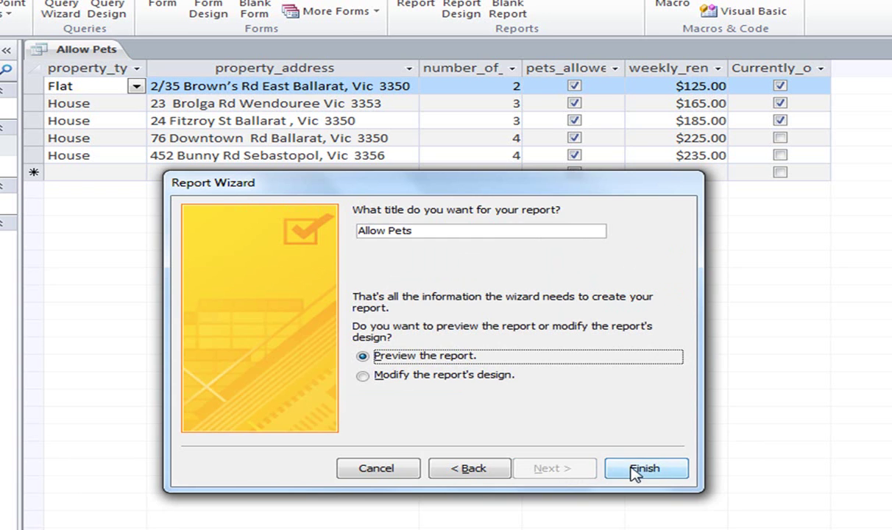
left_click(635, 472)
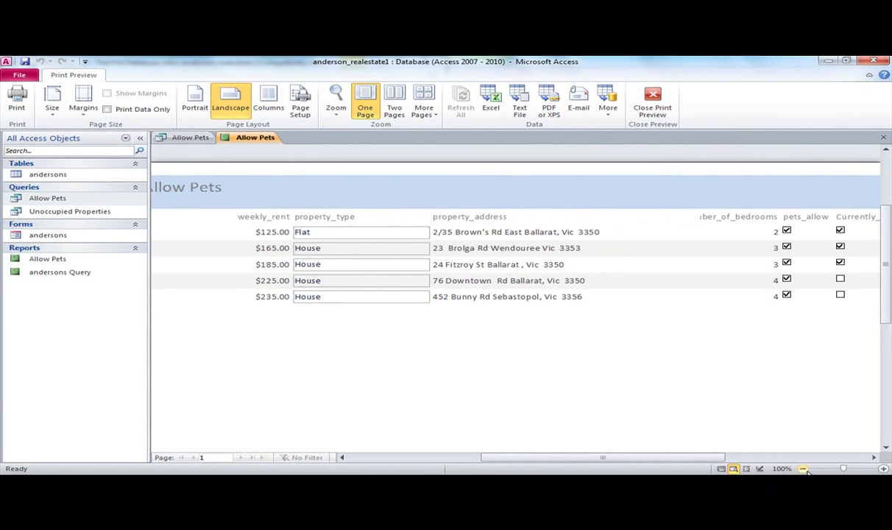
Zoom the preview to 80%, then close Print Preview into the report's Design view.
left_click(803, 468)
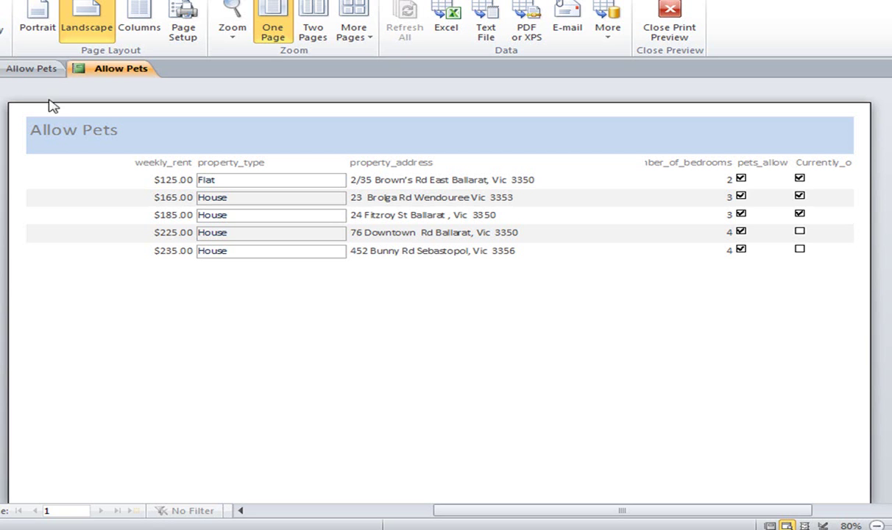
left_click(668, 28)
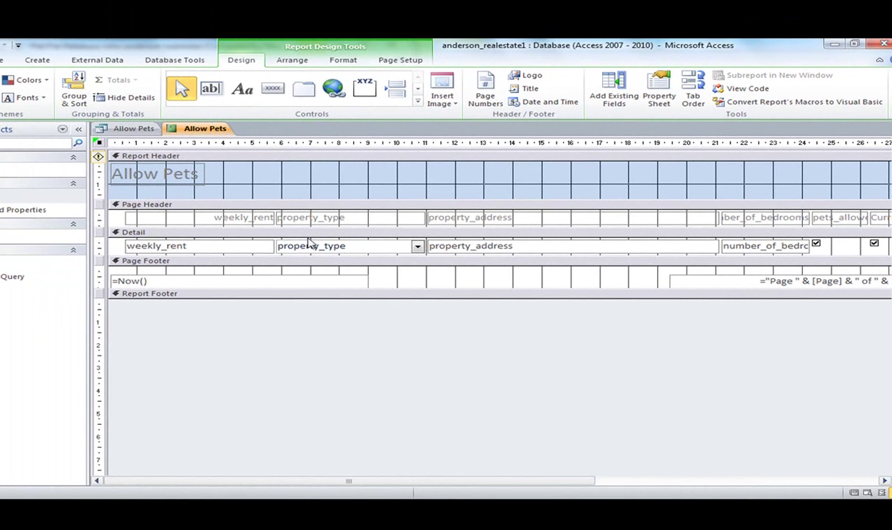
Narrow and relabel the first two headings as 'Weekly Rent' and 'Property Type'.
left_click(236, 219)
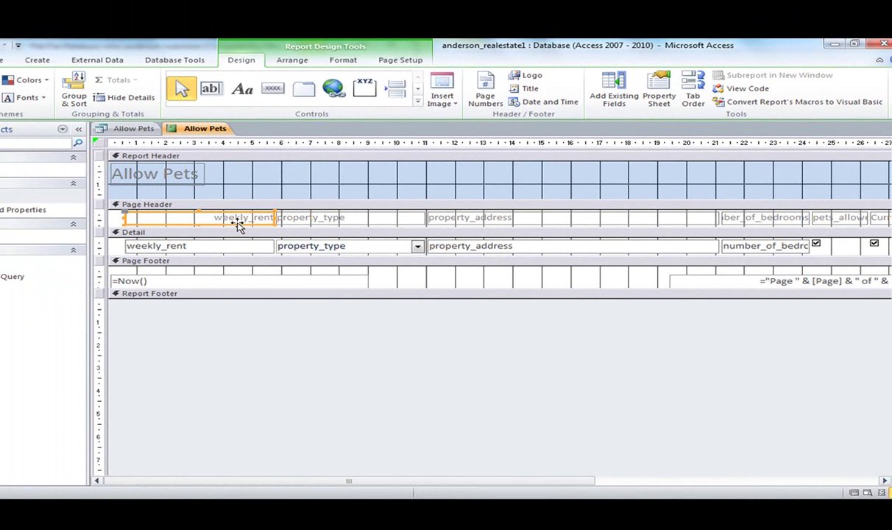
left_click_drag(274, 217, 229, 218)
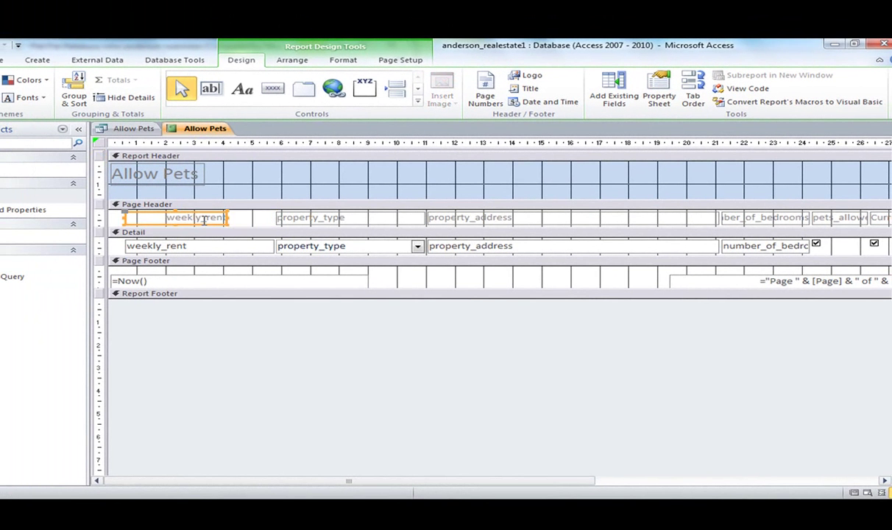
double_click(165, 217)
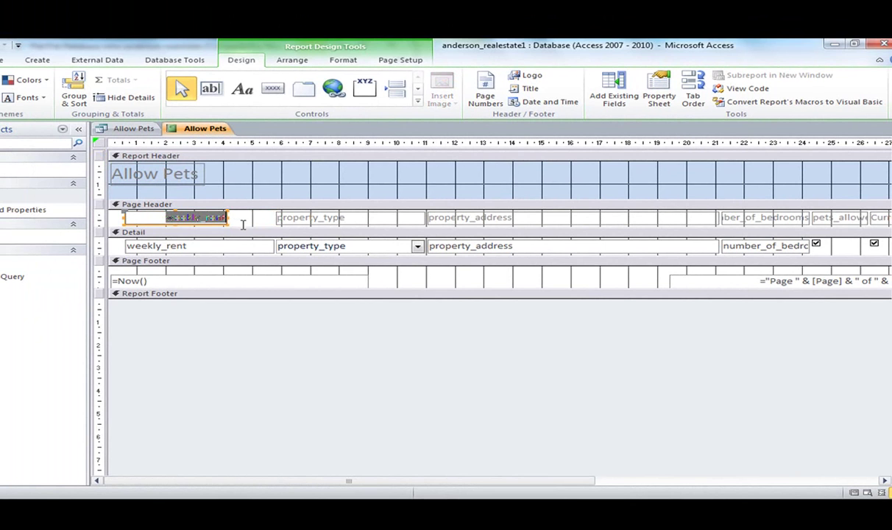
type("Weekl")
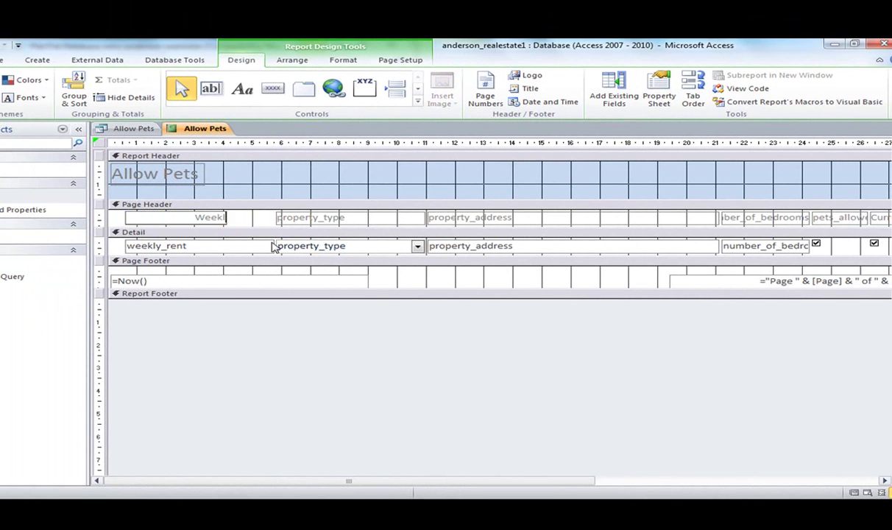
type("y Rent")
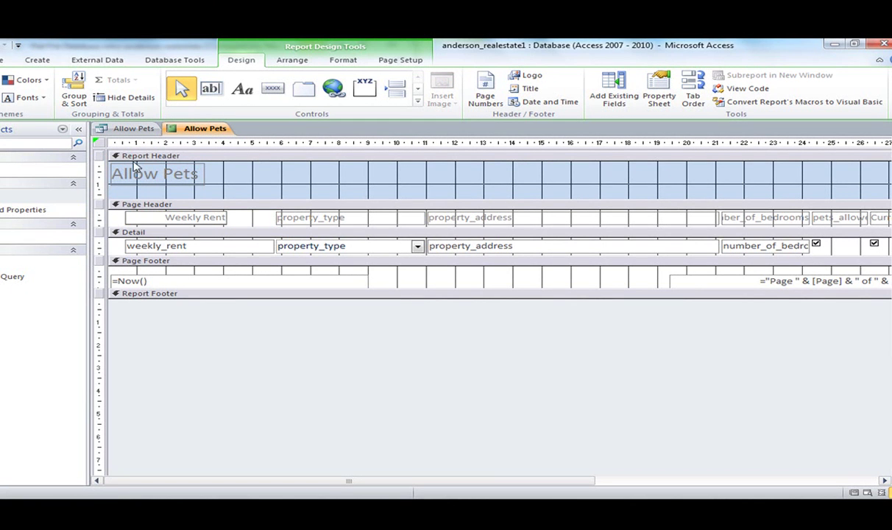
left_click(4, 61)
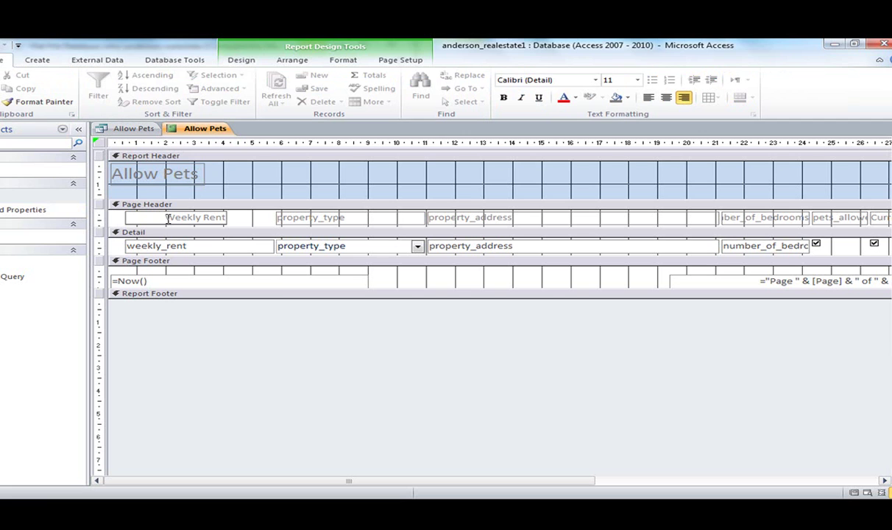
left_click(349, 217)
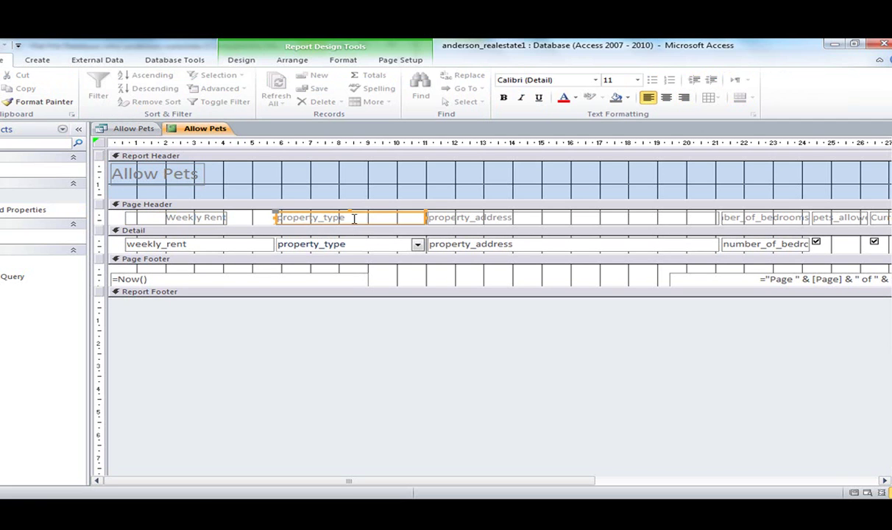
left_click_drag(349, 217, 271, 216)
type("Pro")
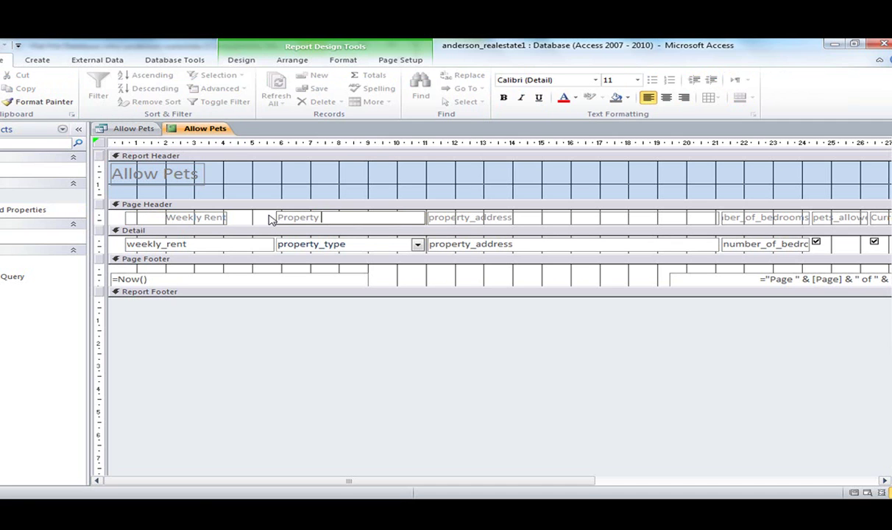
type("perty Type")
Relabel the property_address heading as 'Address'.
left_click(512, 217)
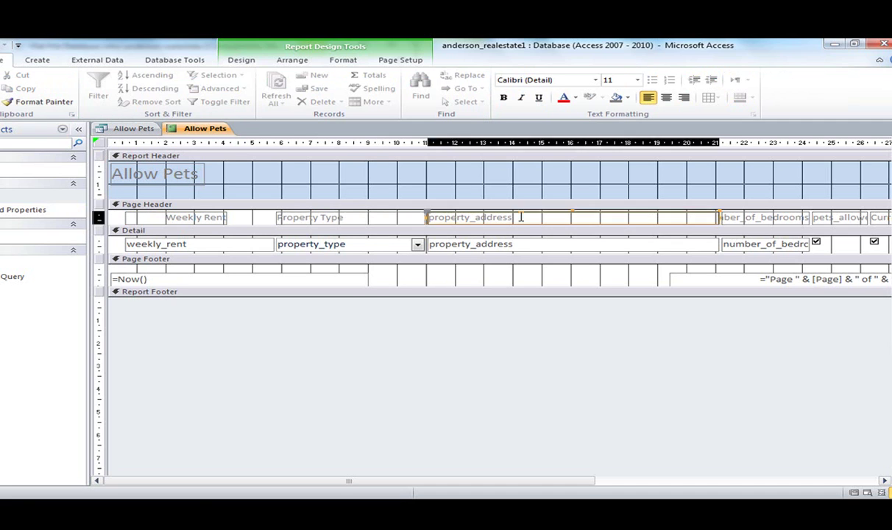
left_click_drag(512, 217, 392, 226)
type("Add")
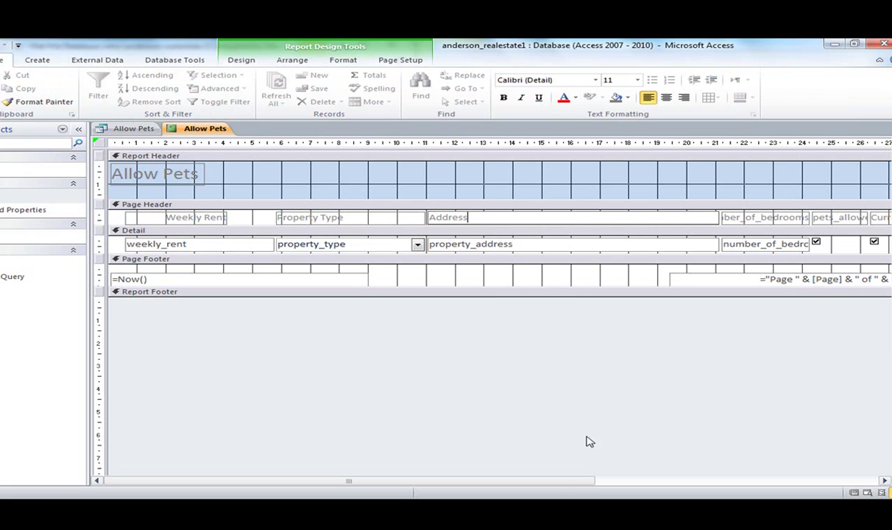
left_click_drag(560, 482, 629, 471)
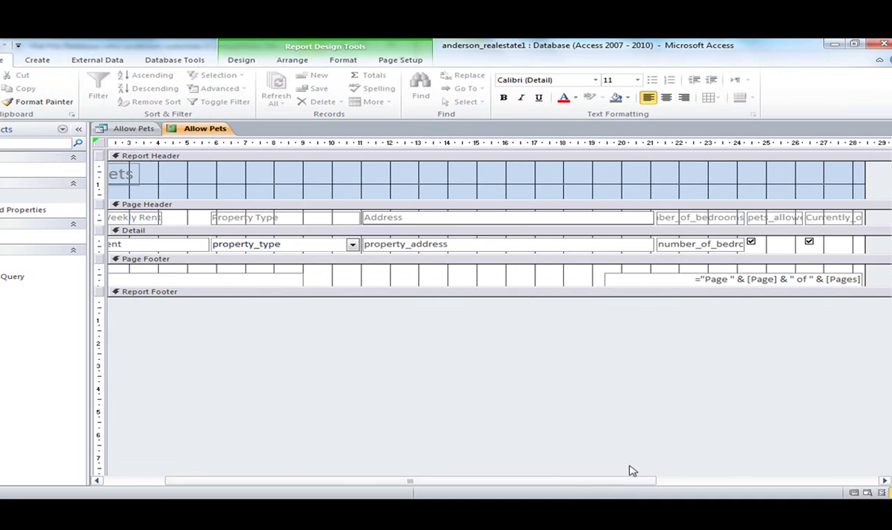
Relabel the bedrooms heading as 'Bedrooms' and adjust its width.
left_click(683, 223)
left_click_drag(655, 221, 744, 218)
left_click(672, 217)
type("Be")
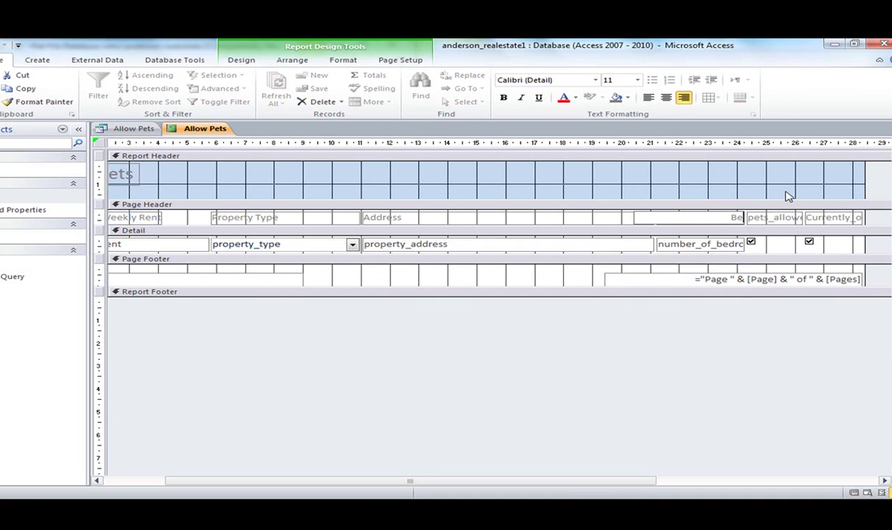
type("drooms")
left_click(726, 245)
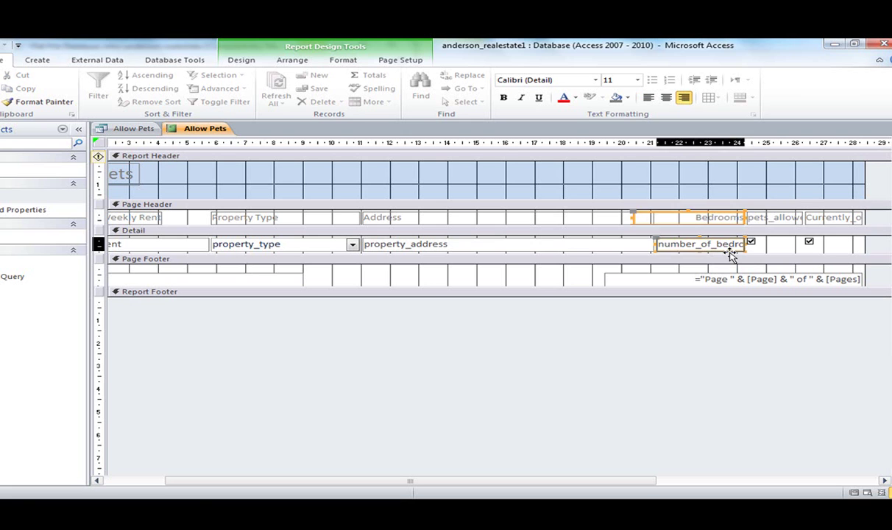
left_click(714, 220)
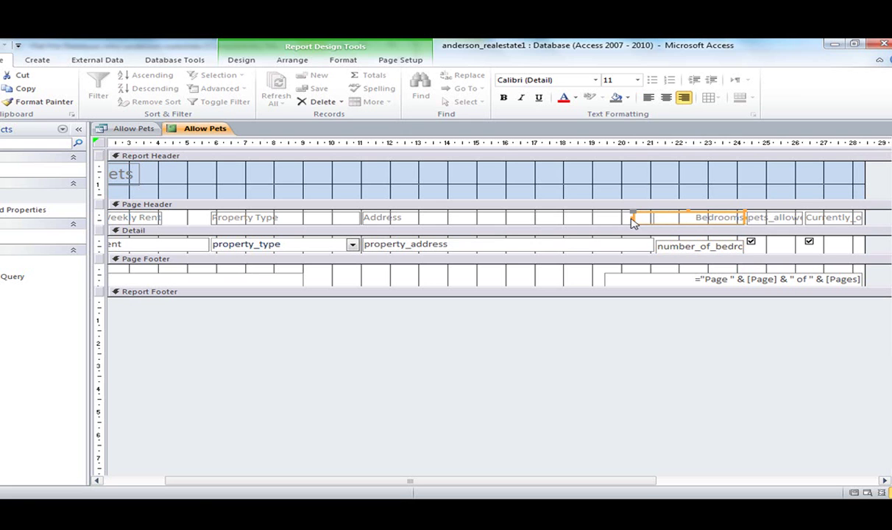
left_click_drag(632, 218, 679, 214)
Relabel pets_allowed as 'Pets' and move its checkbox under the new heading.
left_click(745, 219)
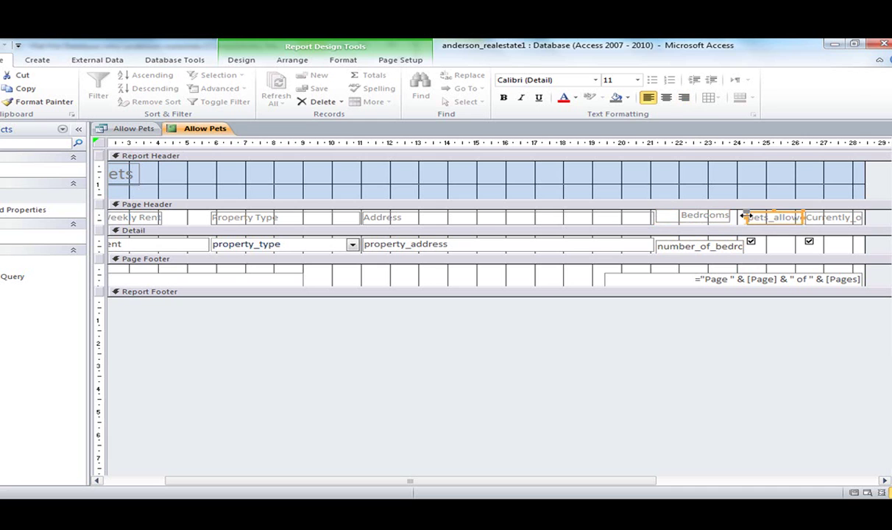
left_click(747, 218)
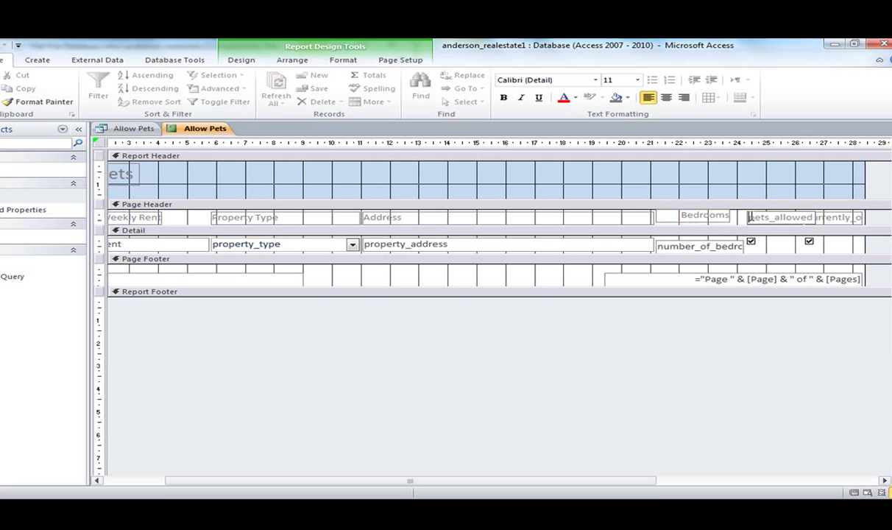
left_click_drag(749, 218, 838, 219)
type("Pets")
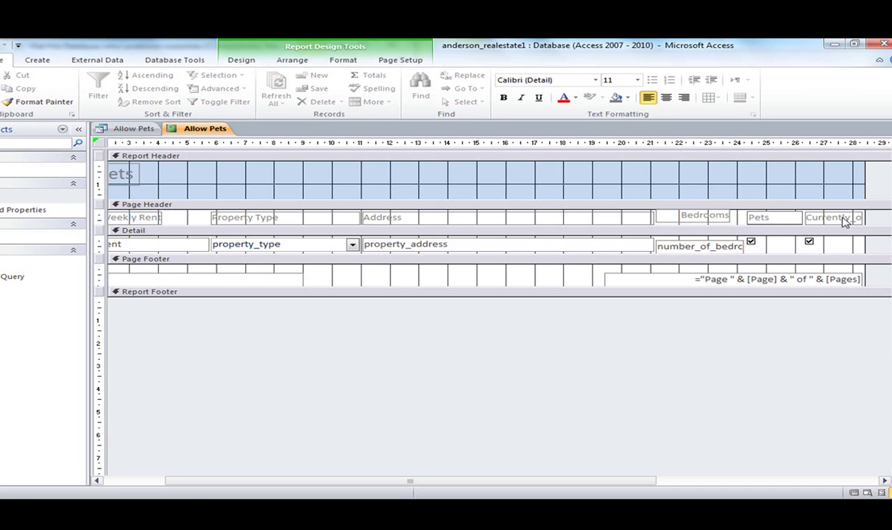
left_click(752, 242)
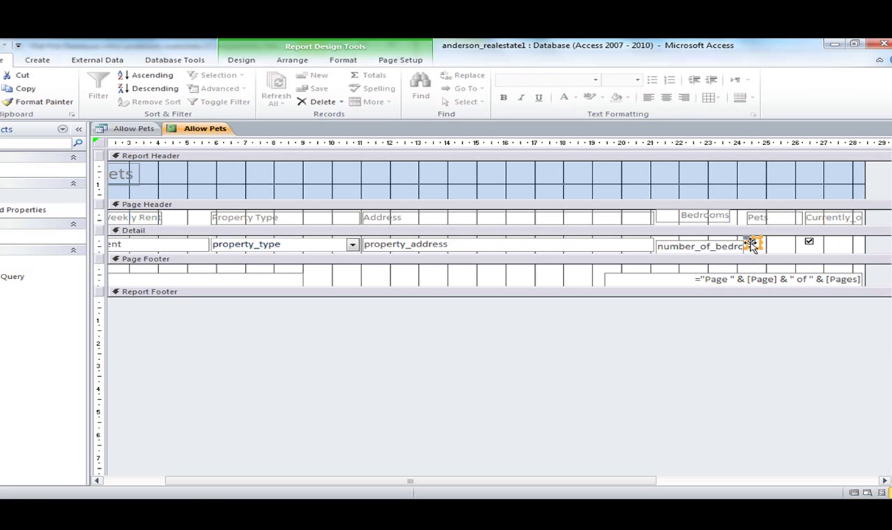
left_click_drag(750, 245, 821, 244)
Shorten the currently-occupied heading to 'Occupied' and view the finished report.
left_click(806, 214)
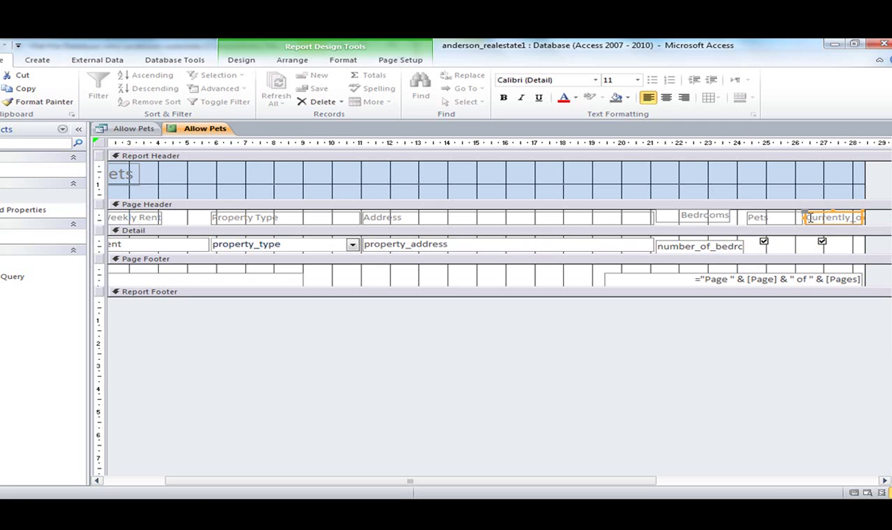
double_click(809, 218)
type("Occupied")
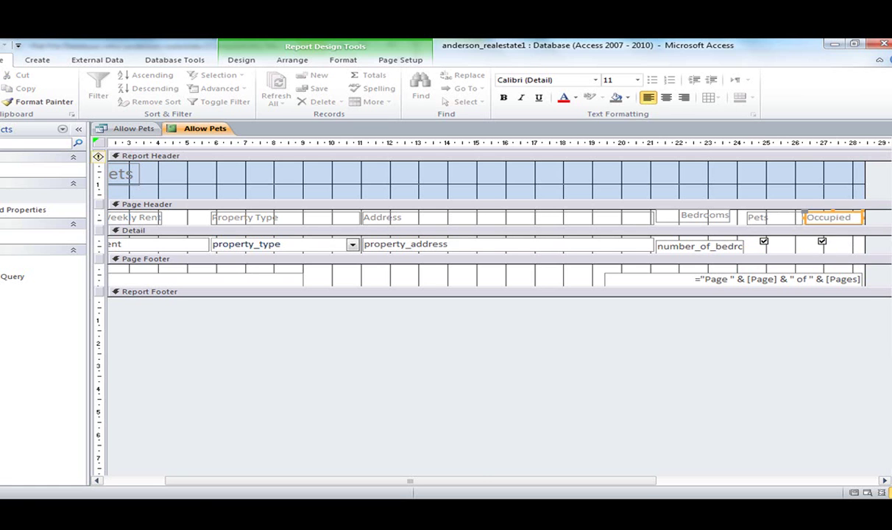
left_click(854, 492)
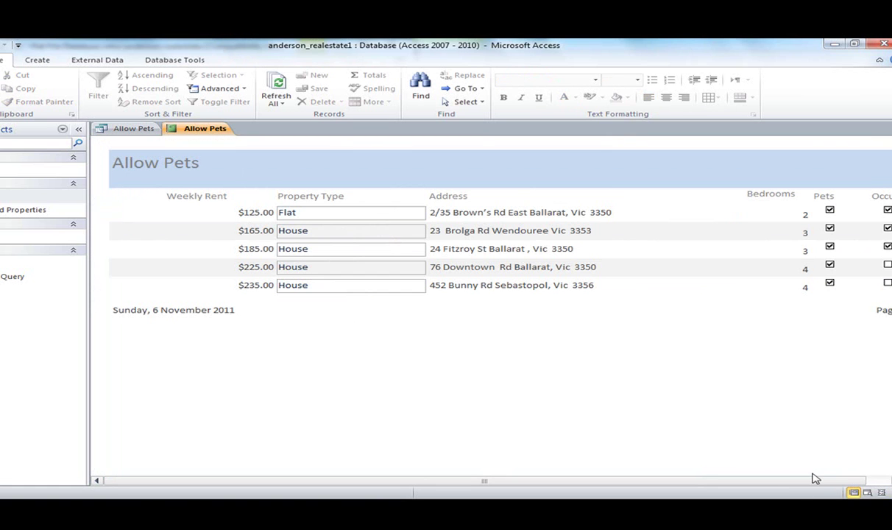
left_click(891, 480)
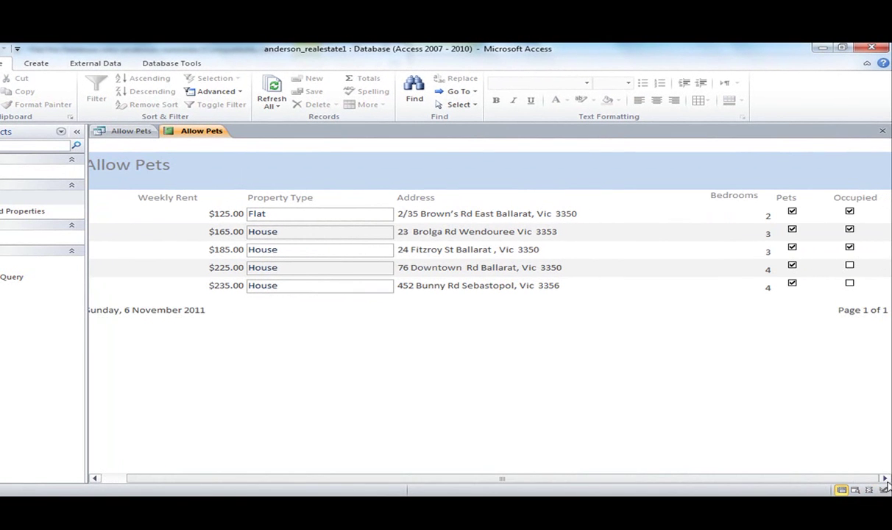
Save the Allow Pets report.
left_click(76, 131)
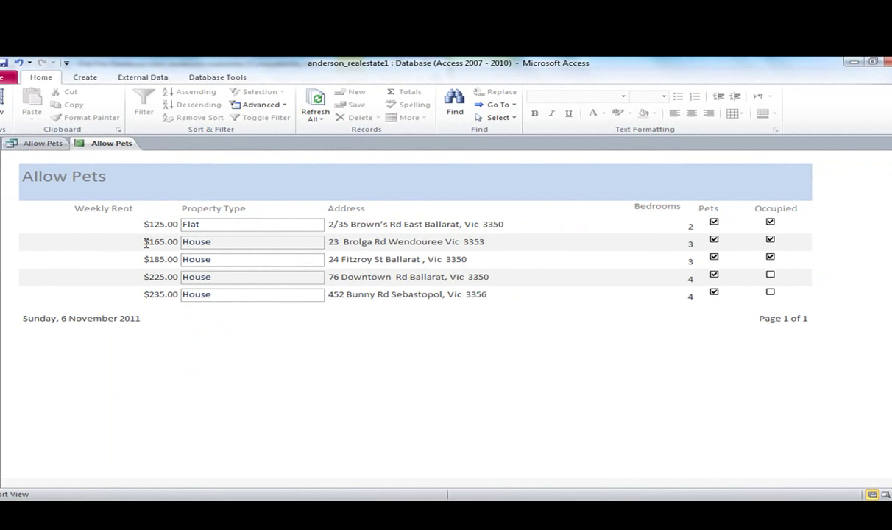
right_click(90, 144)
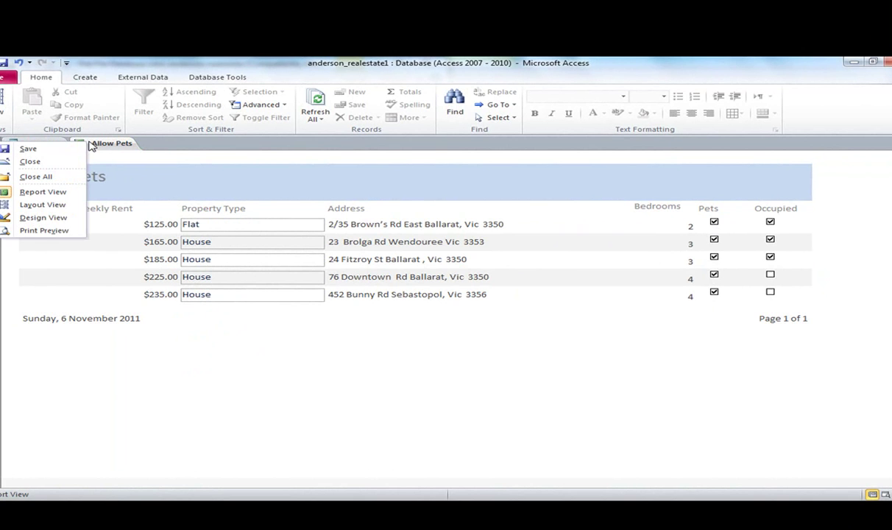
left_click(65, 149)
left_click(18, 166)
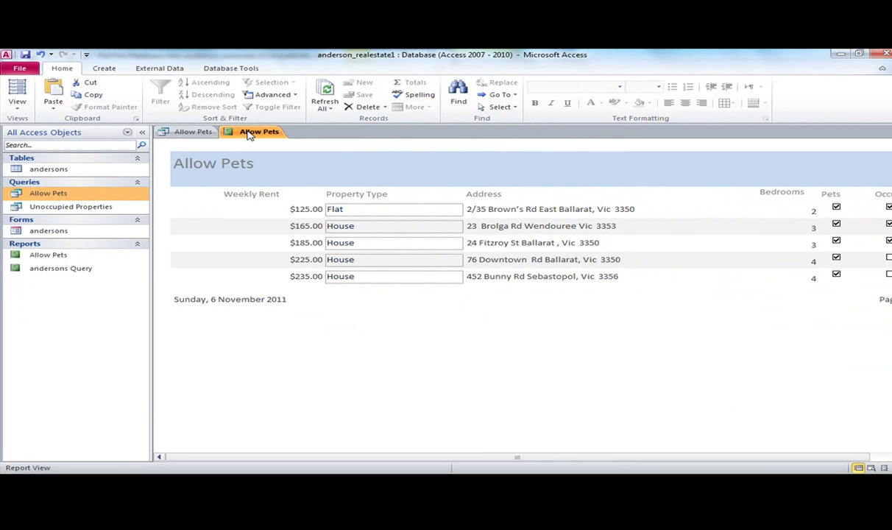
Close the Allow Pets report and the Allow Pets query.
right_click(159, 133)
left_click(214, 149)
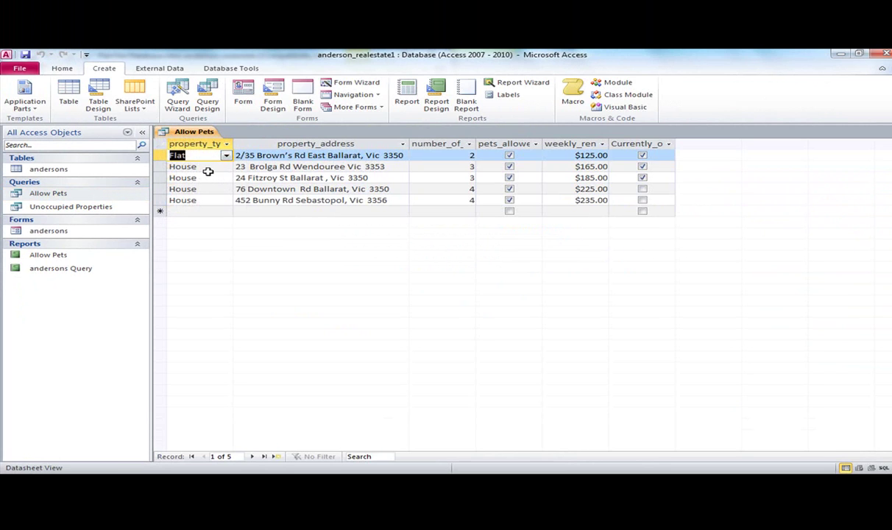
right_click(189, 133)
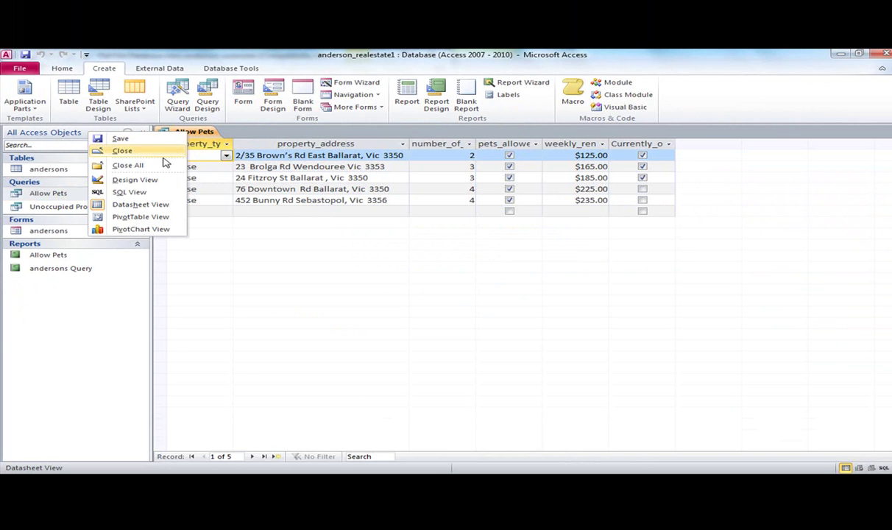
left_click(156, 150)
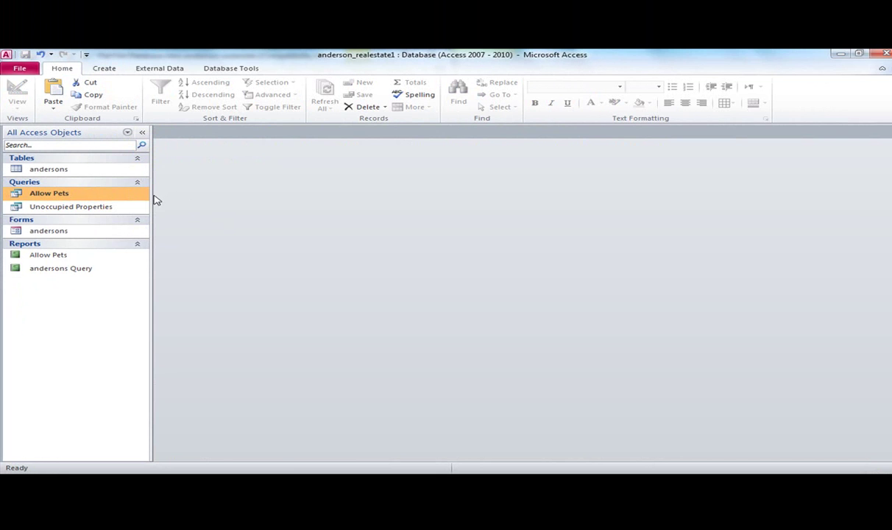
Create a new query design on the andersons table with property_type in the first column.
left_click(119, 70)
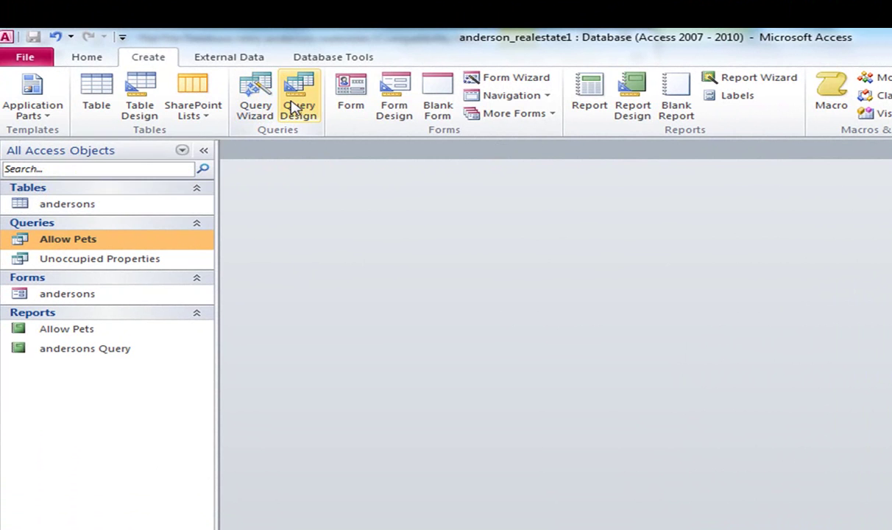
left_click(298, 104)
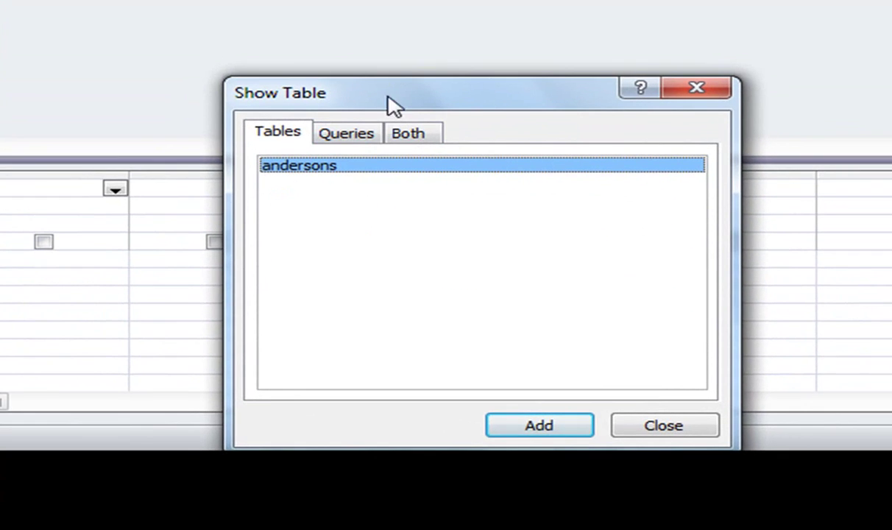
left_click_drag(404, 128, 0, 4)
left_click_drag(72, 59, 47, 73)
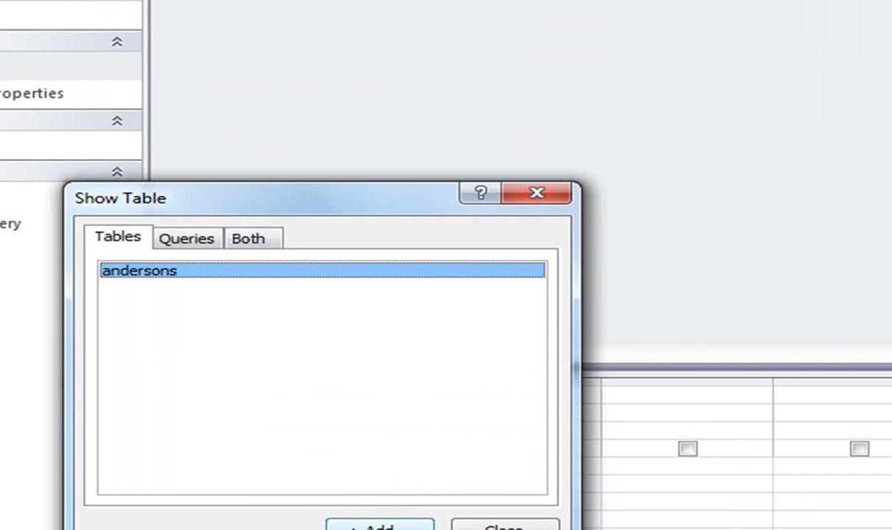
left_click(379, 525)
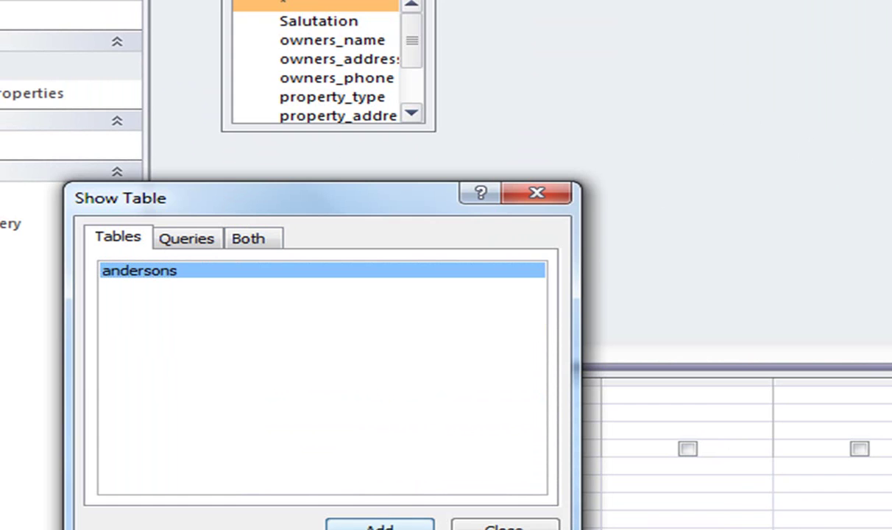
left_click(544, 193)
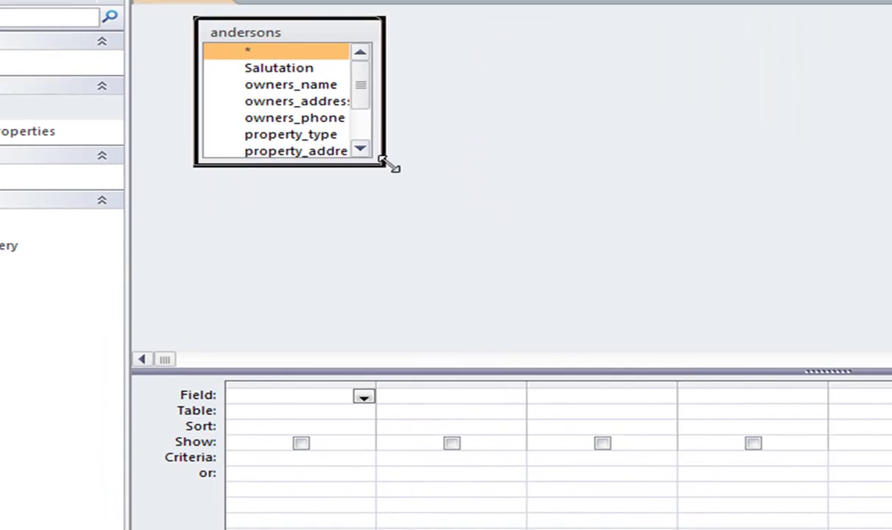
left_click_drag(432, 120, 691, 270)
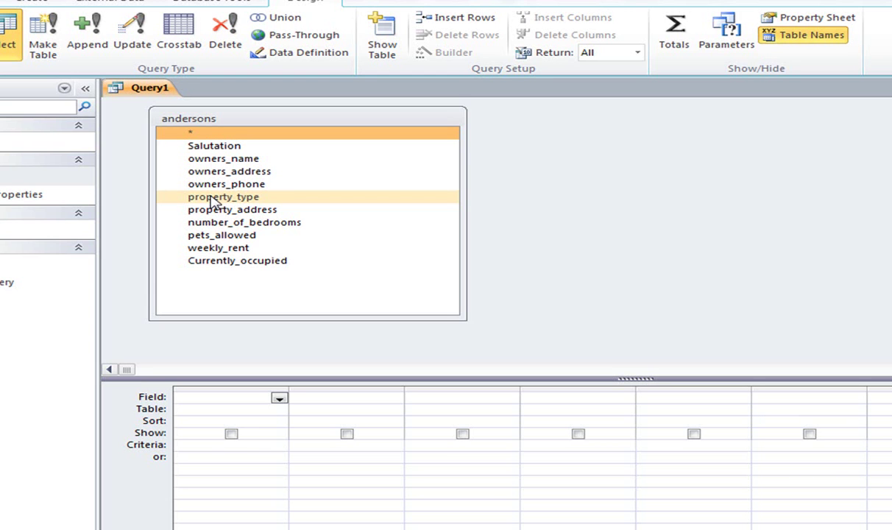
left_click_drag(211, 200, 215, 397)
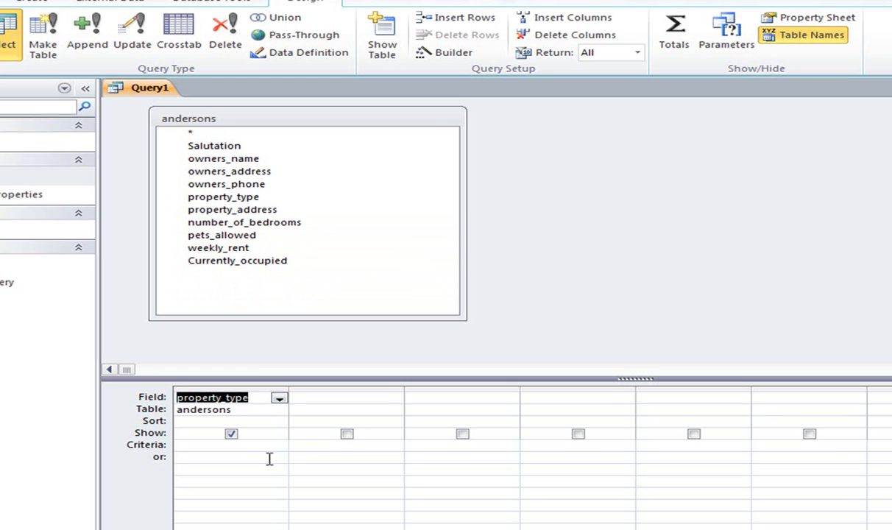
Add property_address, number_of_bedrooms, pets_allowed, weekly_rent and Currently_occupied from andersons to the query grid.
double_click(252, 210)
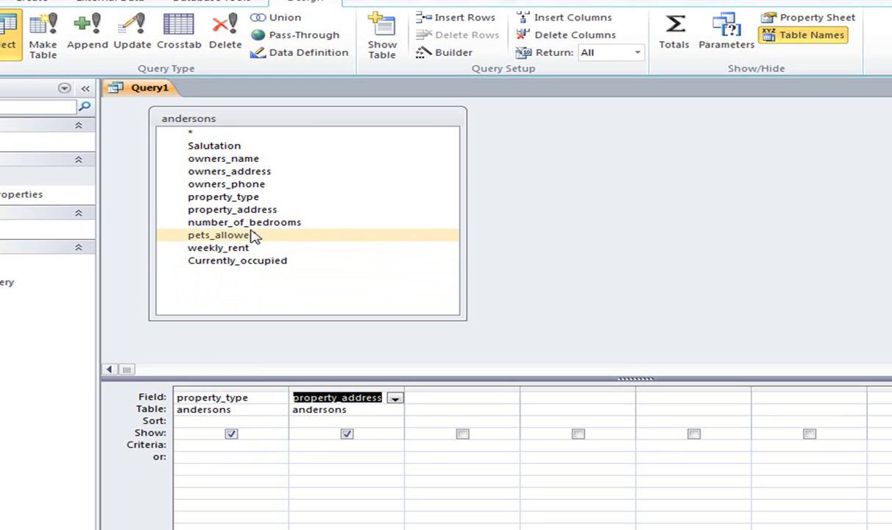
left_click(251, 225)
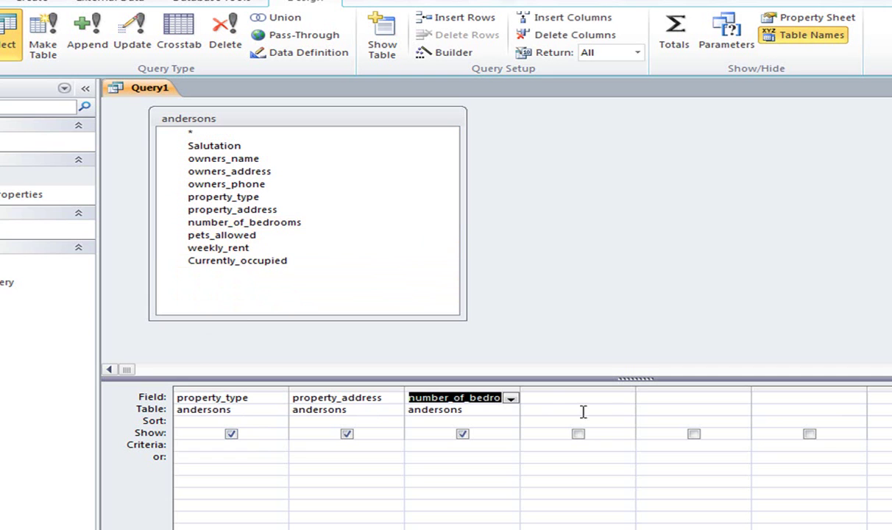
left_click(622, 398)
left_click(625, 399)
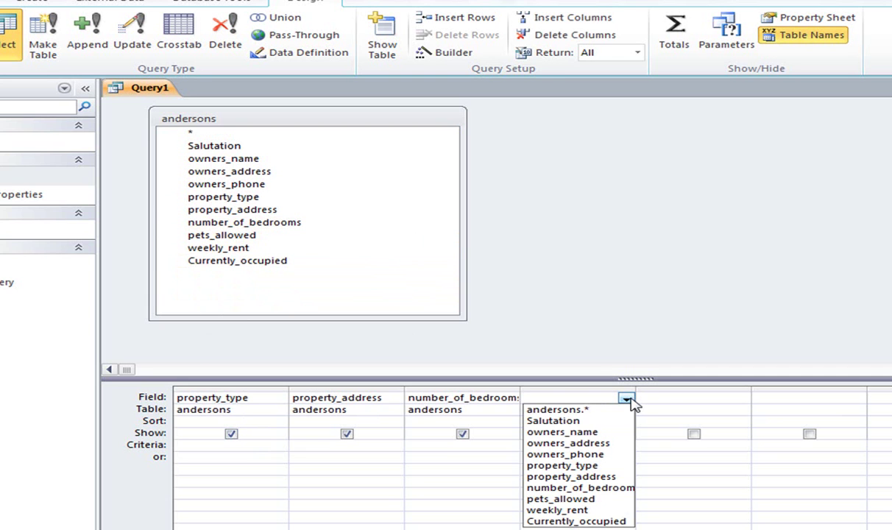
left_click(627, 399)
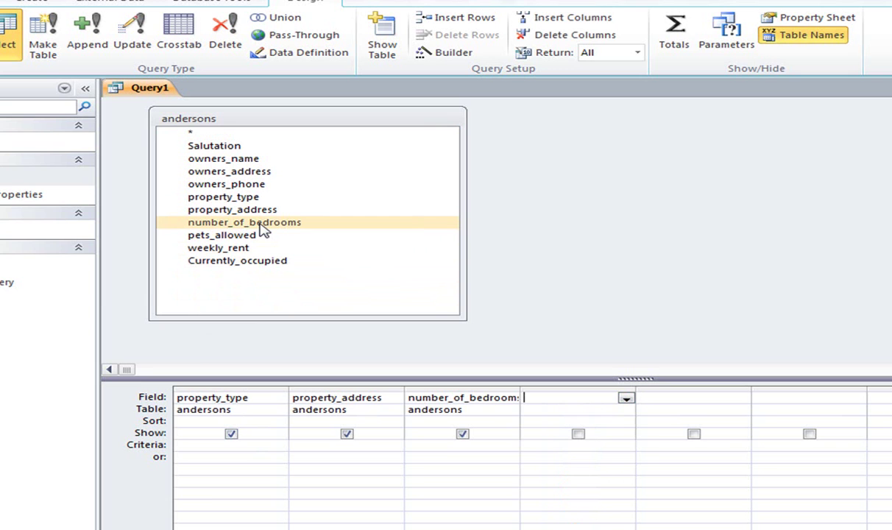
double_click(240, 237)
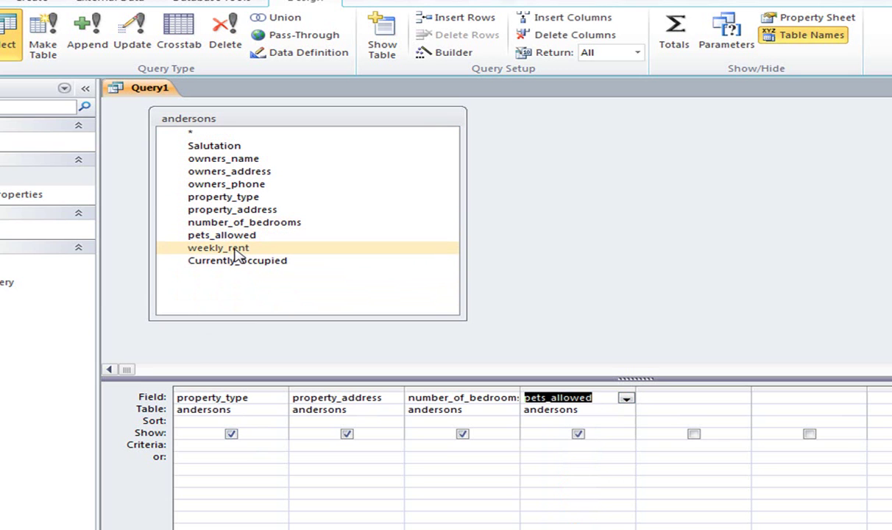
double_click(237, 250)
double_click(249, 263)
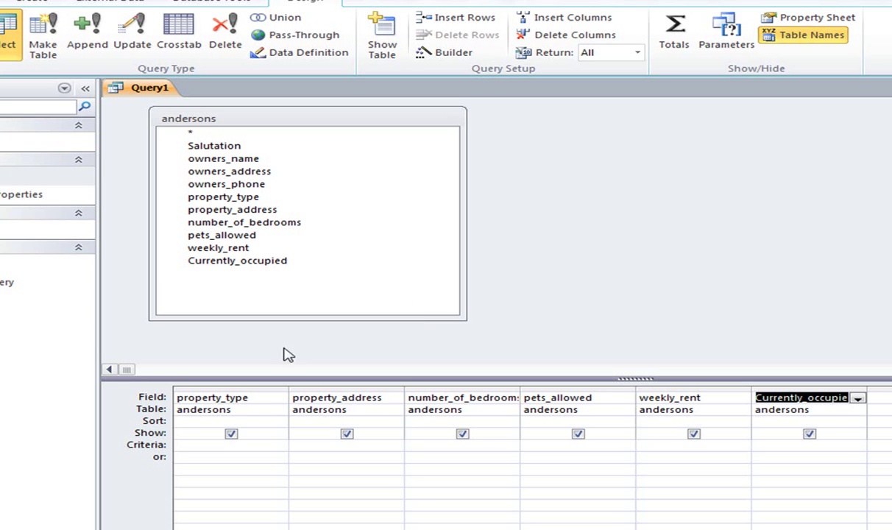
Set criteria pets_allowed =Yes and Currently_occupied =No, then run the query to list two houses.
left_click(542, 446)
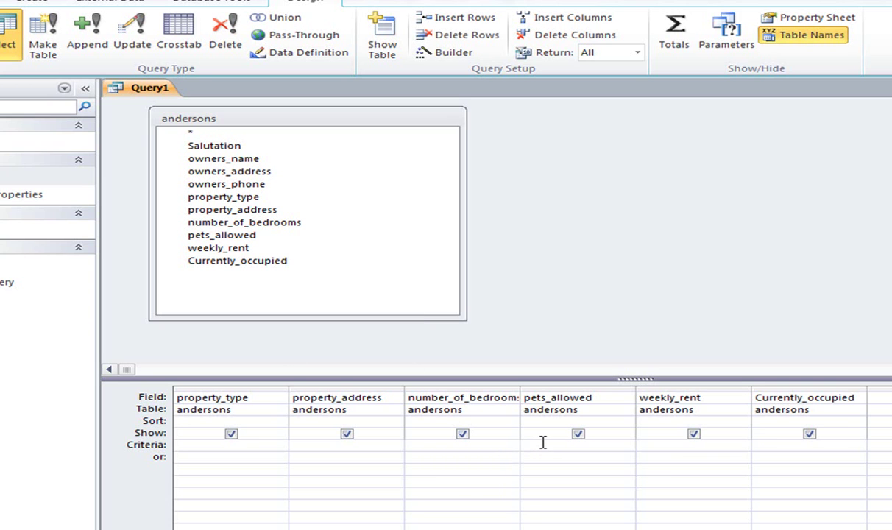
type("=Yes")
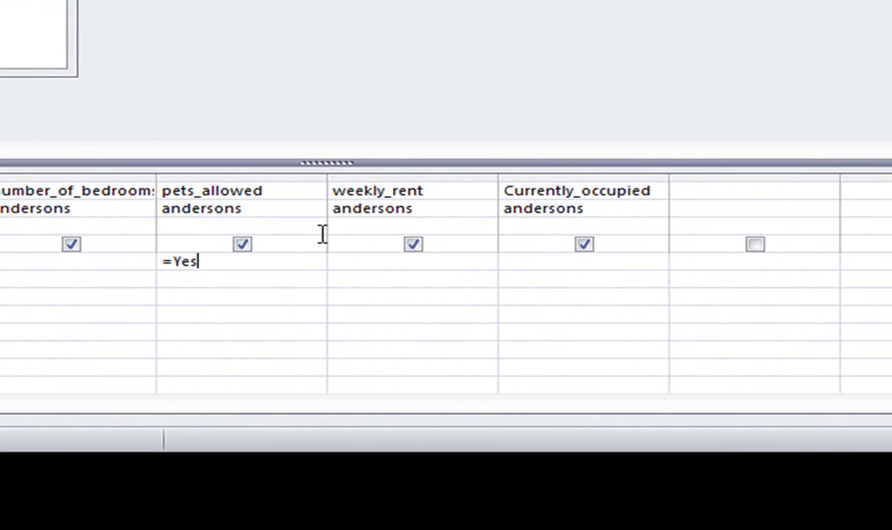
left_click(574, 262)
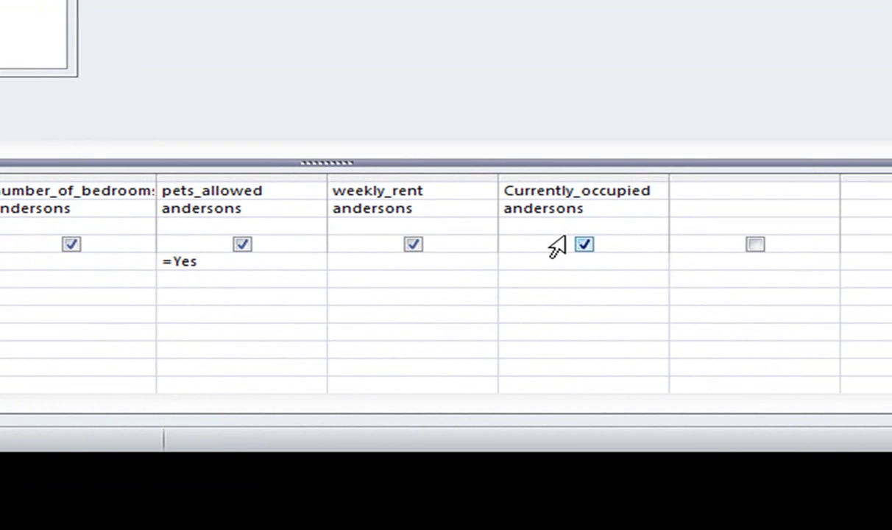
type("=No")
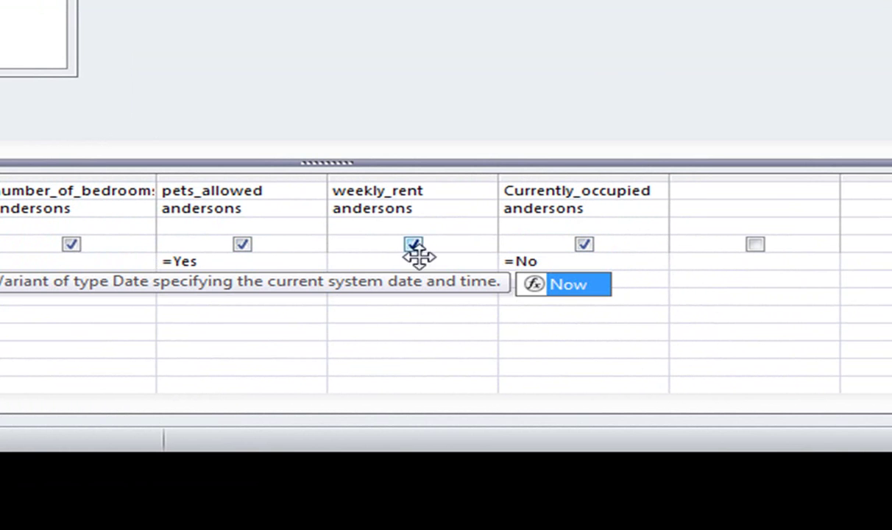
left_click(332, 350)
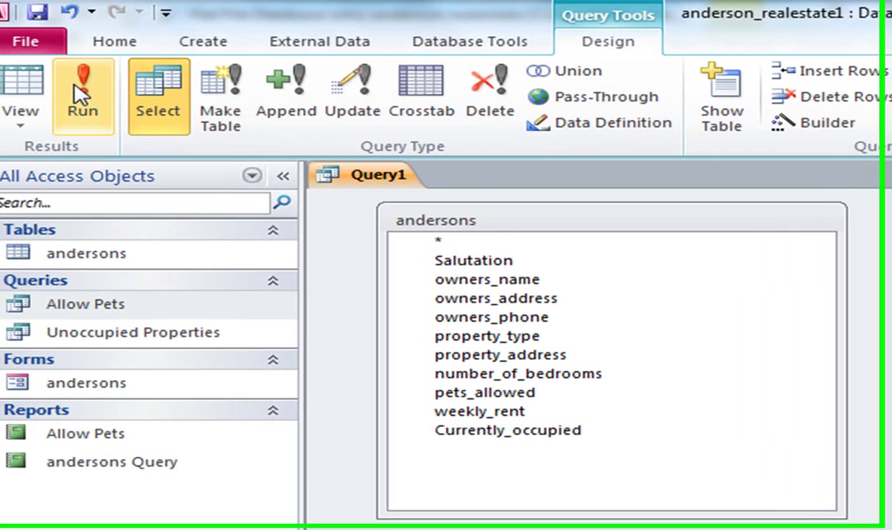
left_click(91, 95)
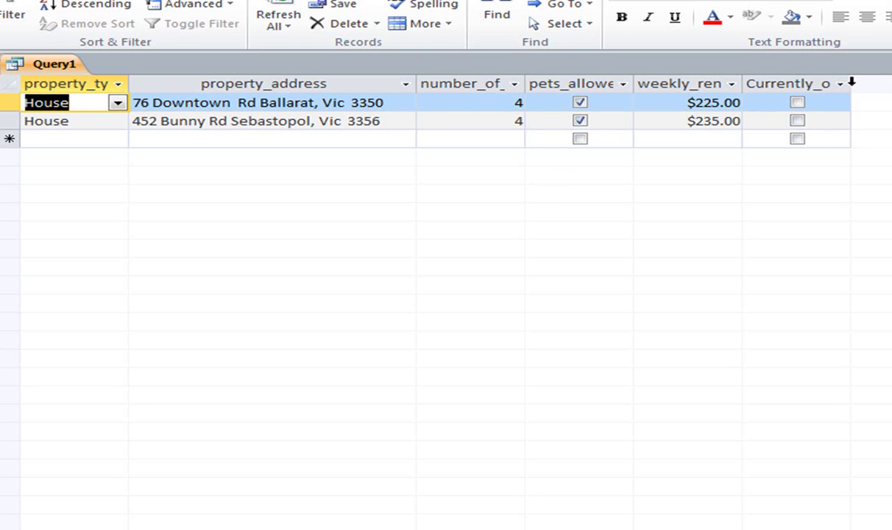
Autofit the Currently_occupied and weekly_rent columns, sort weekly_rent ascending, and rerun the query.
double_click(851, 84)
double_click(742, 84)
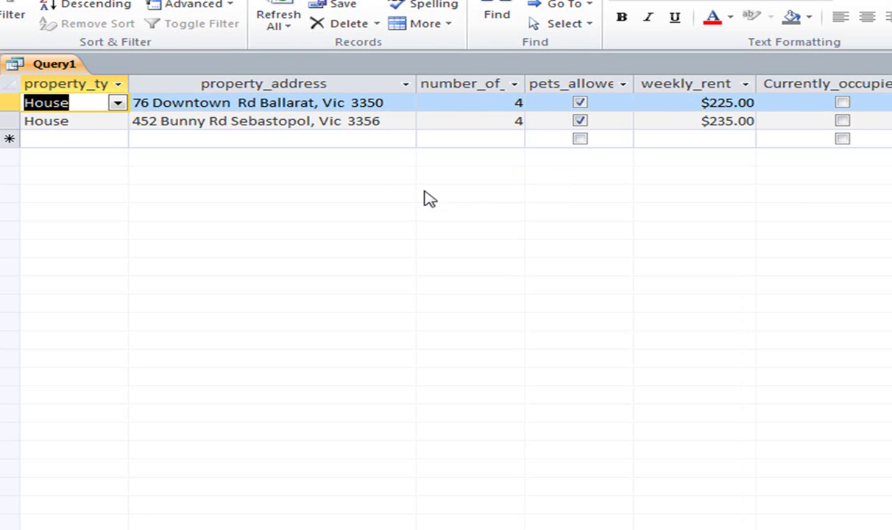
key("ctrl+period")
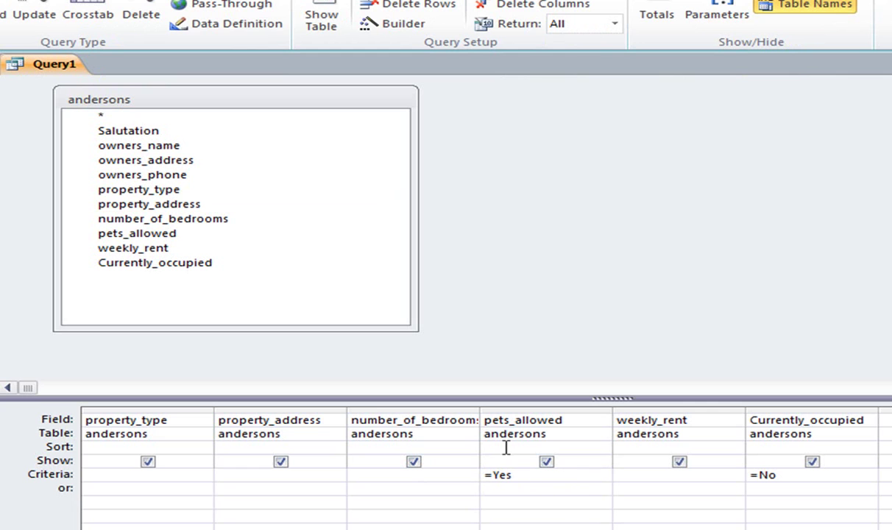
left_click(641, 447)
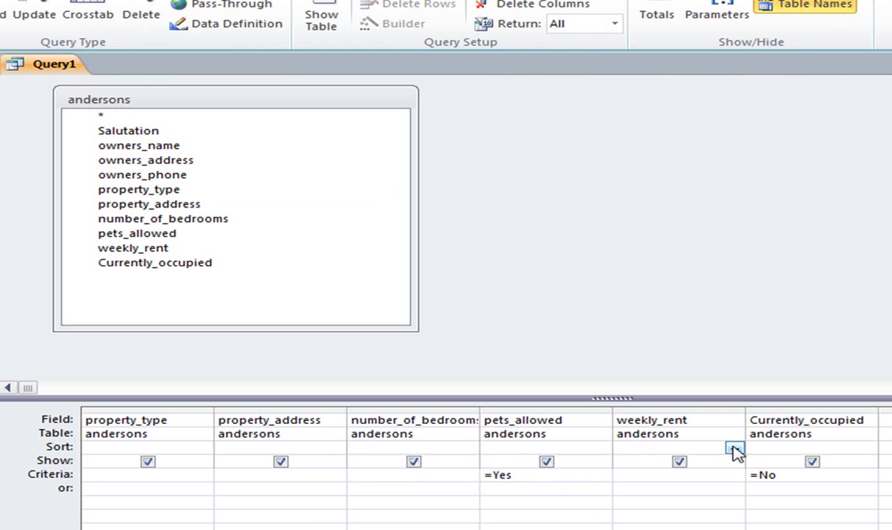
left_click(734, 449)
left_click(713, 462)
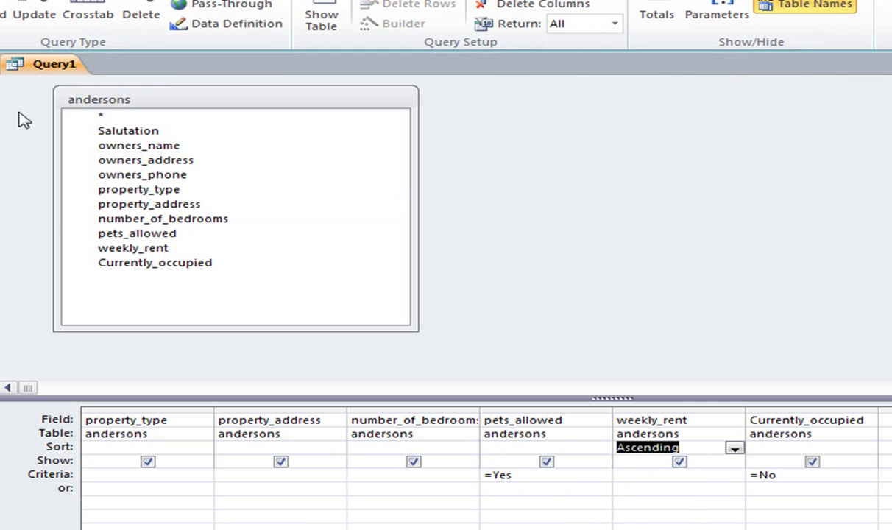
left_click(1, 15)
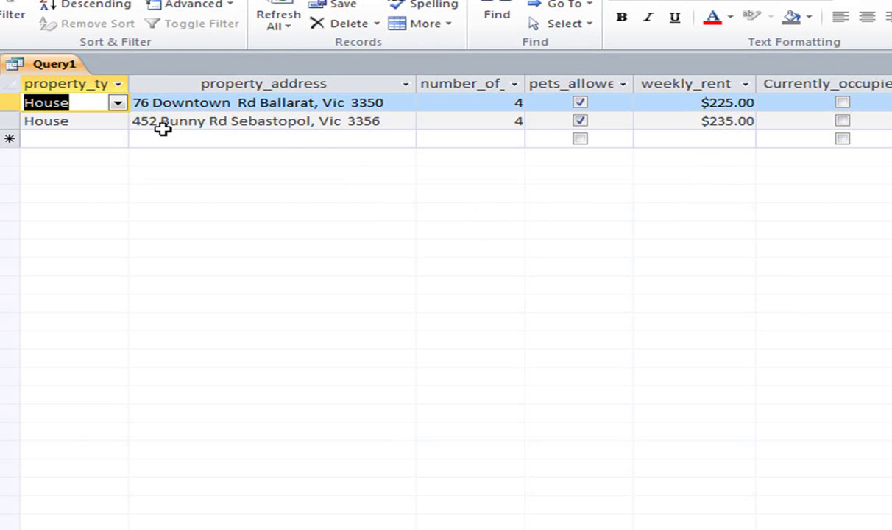
Close Query1, saving it as Petsandunoccupied, then reopen Petsandunoccupied from the Navigation Pane.
right_click(61, 70)
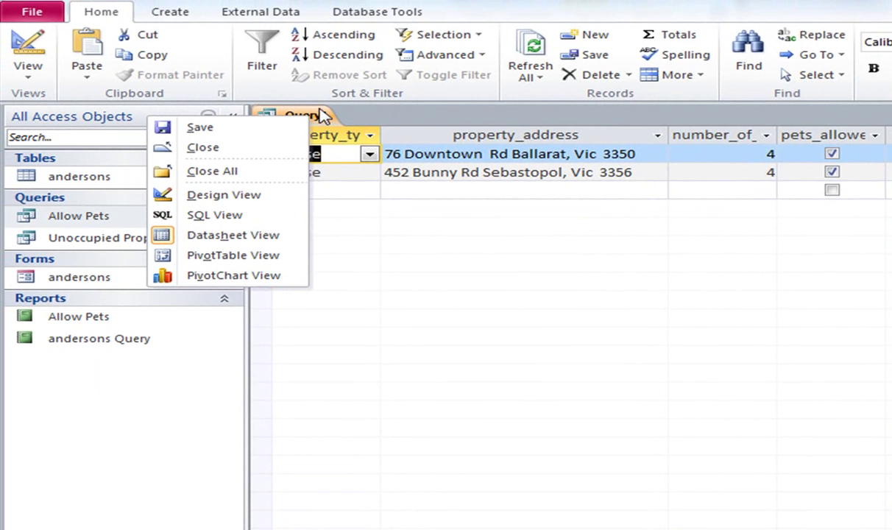
left_click(320, 115)
right_click(314, 118)
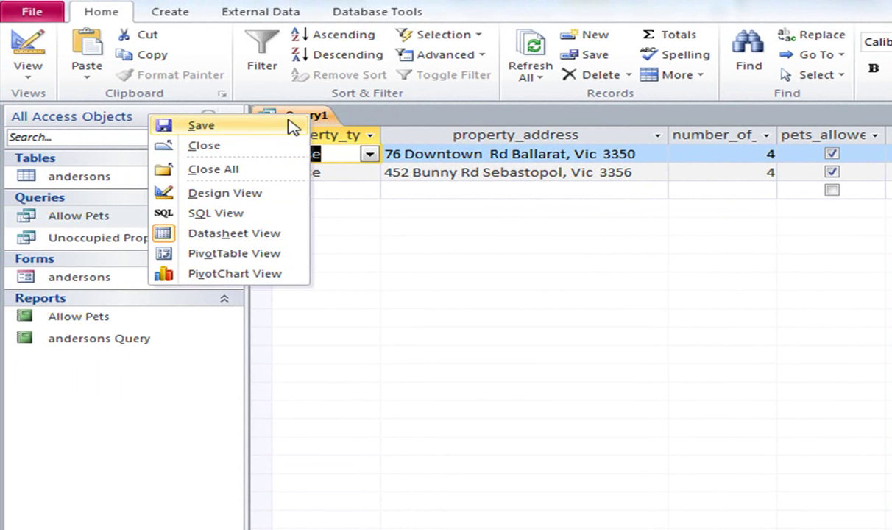
left_click(250, 146)
left_click(656, 368)
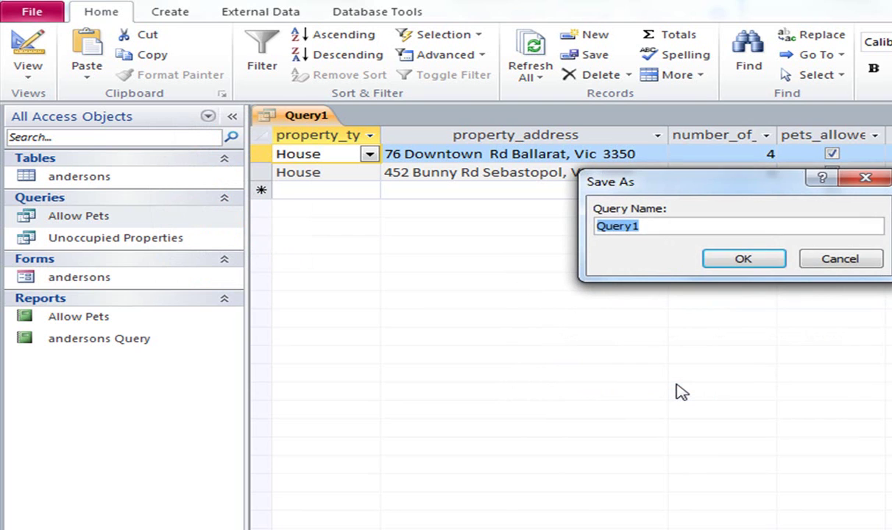
type("P")
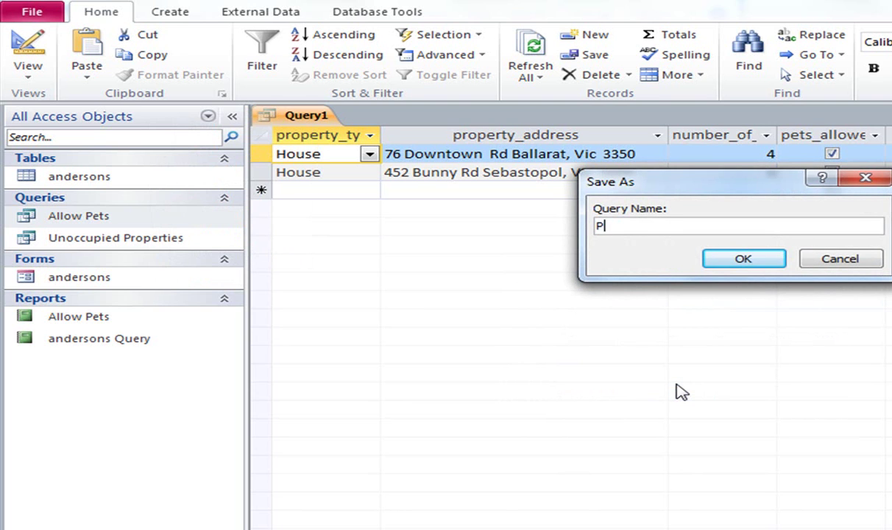
type("etsandunoccupied")
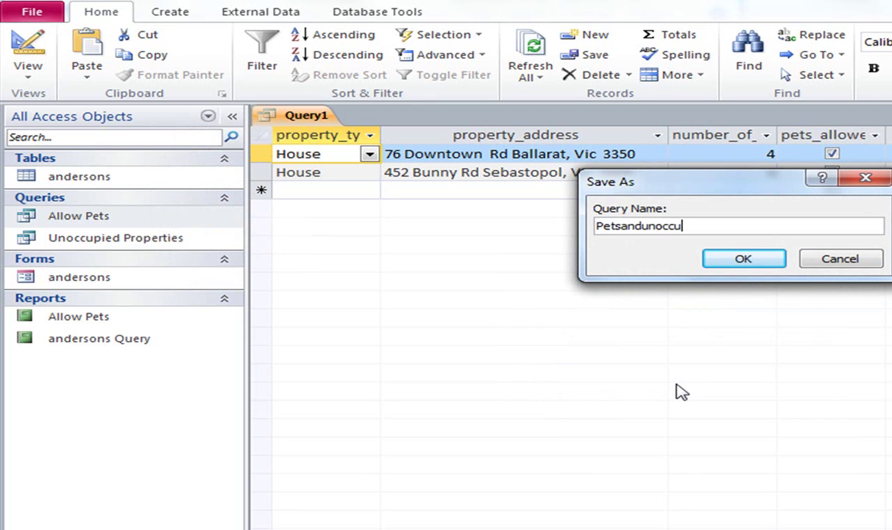
left_click(727, 257)
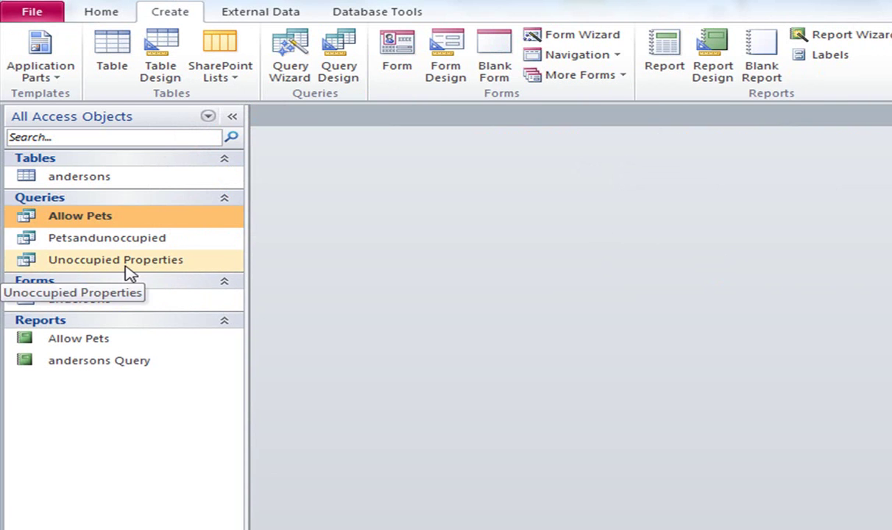
left_click(117, 243)
double_click(116, 243)
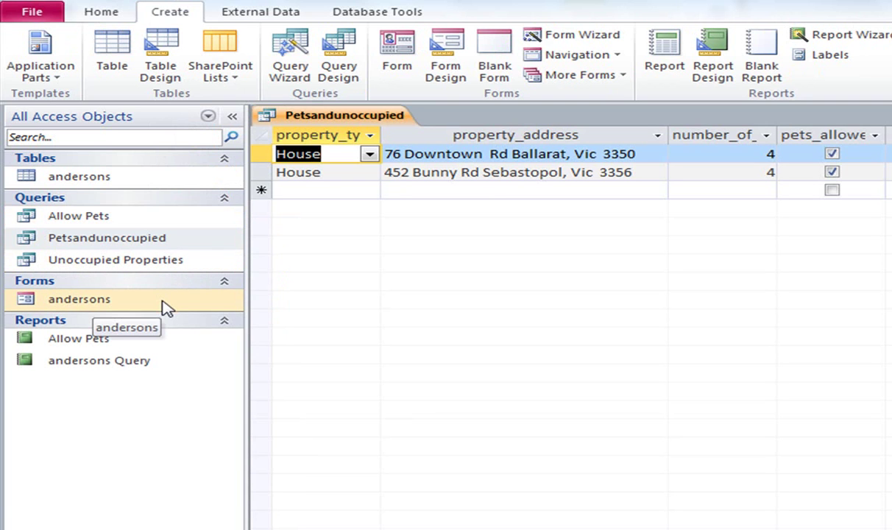